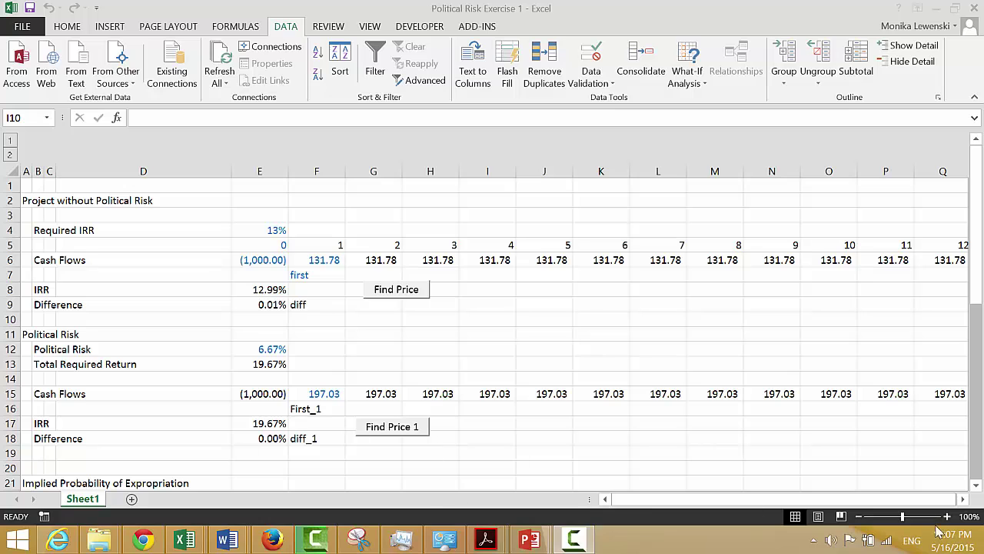
- Switch to klima_RRR_final_A4pages.pdf in Acrobat Reader and examine the IEA oil production cost curve in Figure 1
{"action": "mouse_move", "coordinate": [500, 544]}
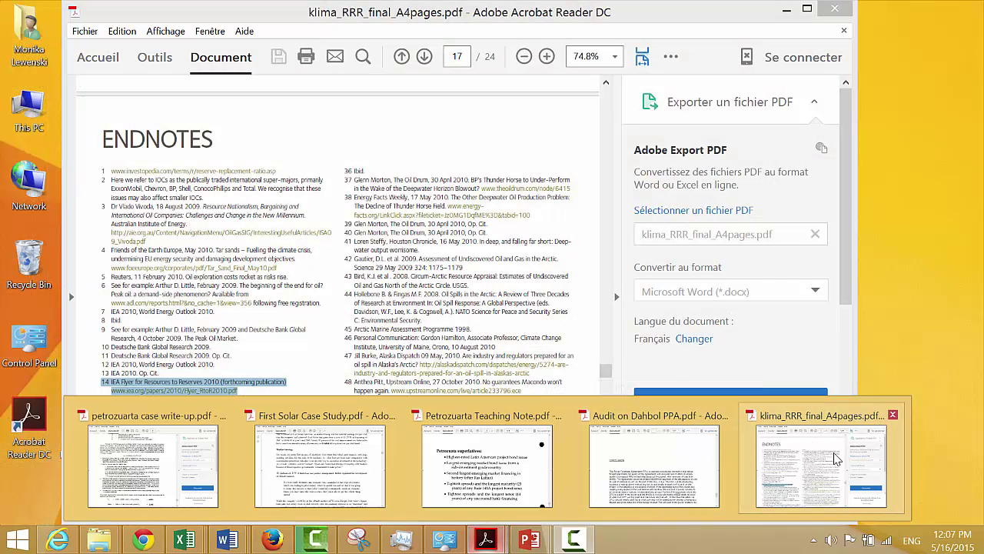
{"action": "left_click", "coordinate": [837, 459]}
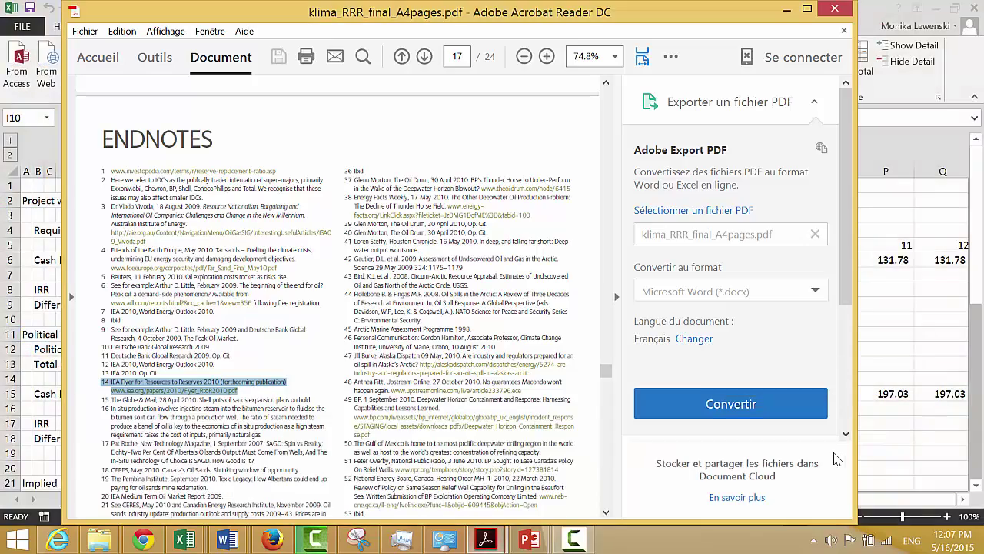
{"action": "key", "text": "Page_Up"}
{"action": "key", "text": "Page_Up"}
{"action": "key", "text": "Page_Up"}
{"action": "key", "text": "Page_Up"}
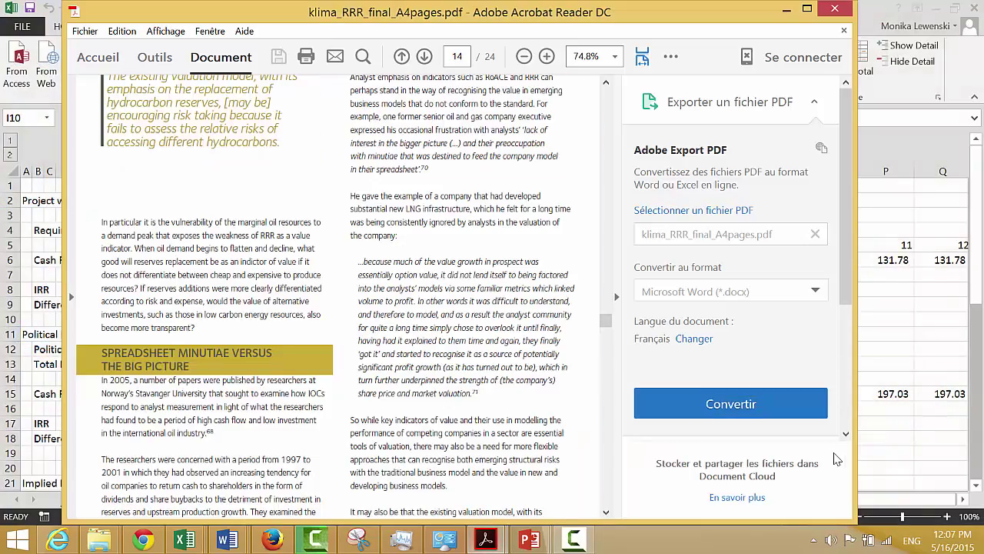
{"action": "key", "text": "Page_Up"}
{"action": "key", "text": "Page_Up"}
{"action": "key", "text": "Page_Up"}
{"action": "key", "text": "Page_Up"}
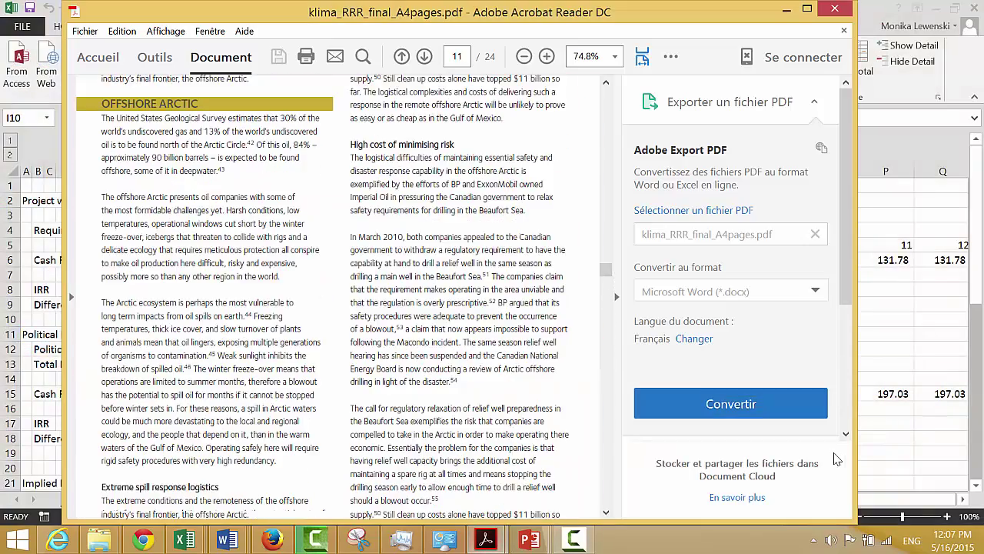
{"action": "key", "text": "Page_Up"}
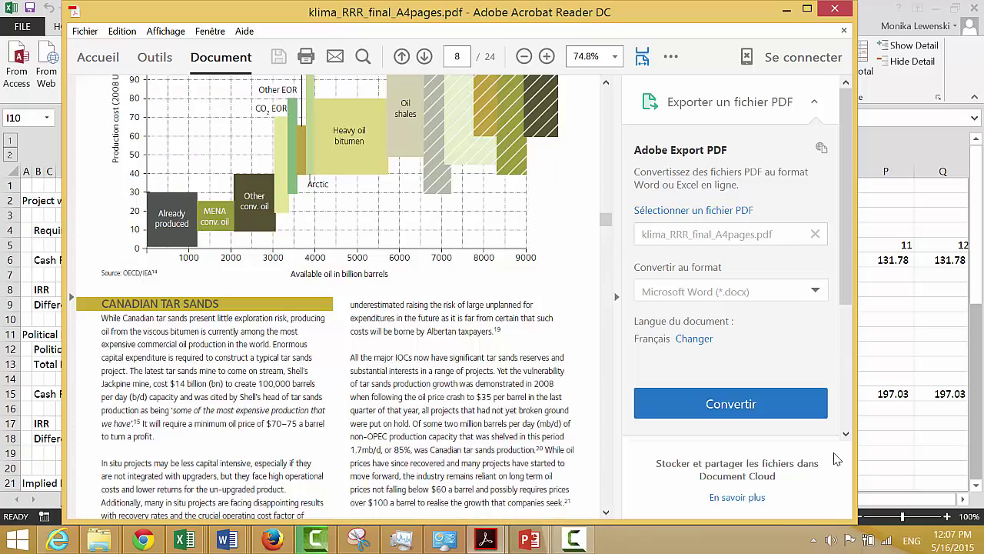
{"action": "key", "text": "alt+Left"}
{"action": "key", "text": "Page_Up"}
{"action": "key", "text": "Page_Up"}
{"action": "key", "text": "Page_Up"}
{"action": "key", "text": "Page_Up"}
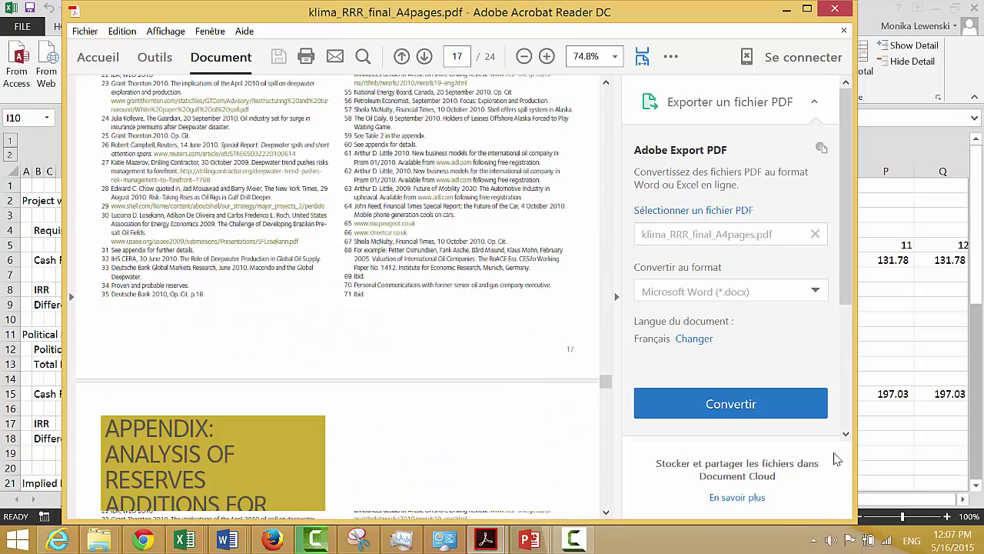
{"action": "key", "text": "Page_Up"}
{"action": "key", "text": "Page_Up"}
{"action": "key", "text": "Page_Up"}
{"action": "key", "text": "Page_Up"}
{"action": "key", "text": "Page_Up"}
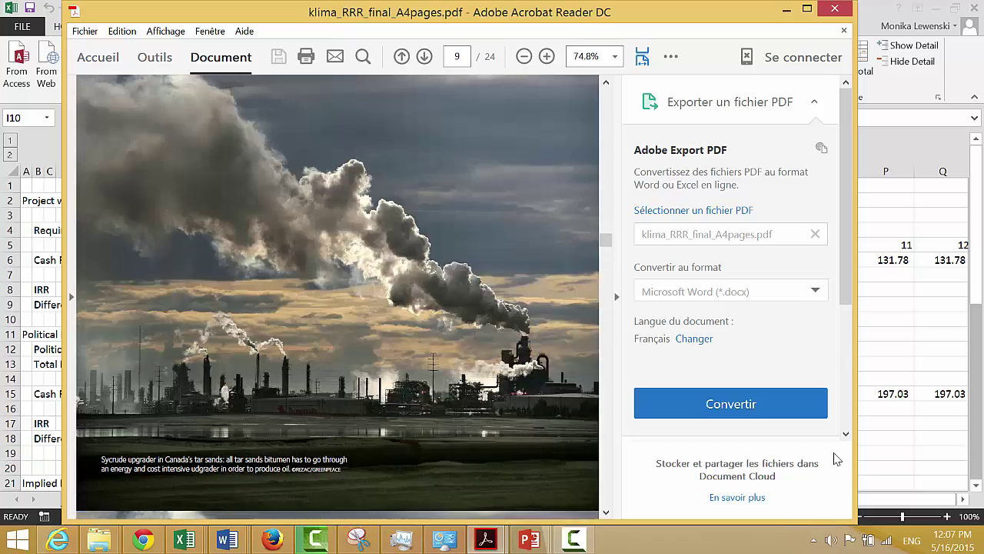
{"action": "key", "text": "Page_Up"}
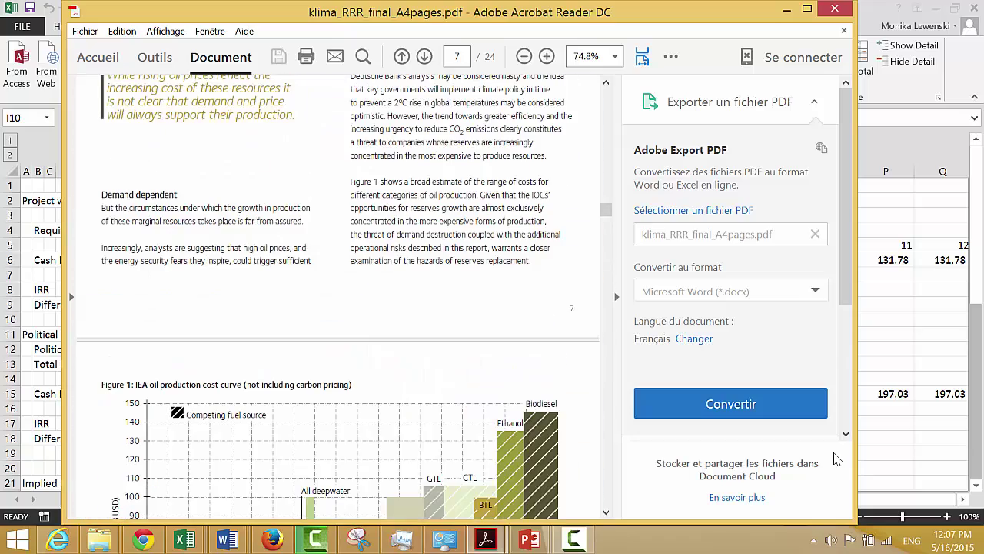
{"action": "scroll", "coordinate": [406, 370], "scroll_direction": "down", "scroll_amount": 3}
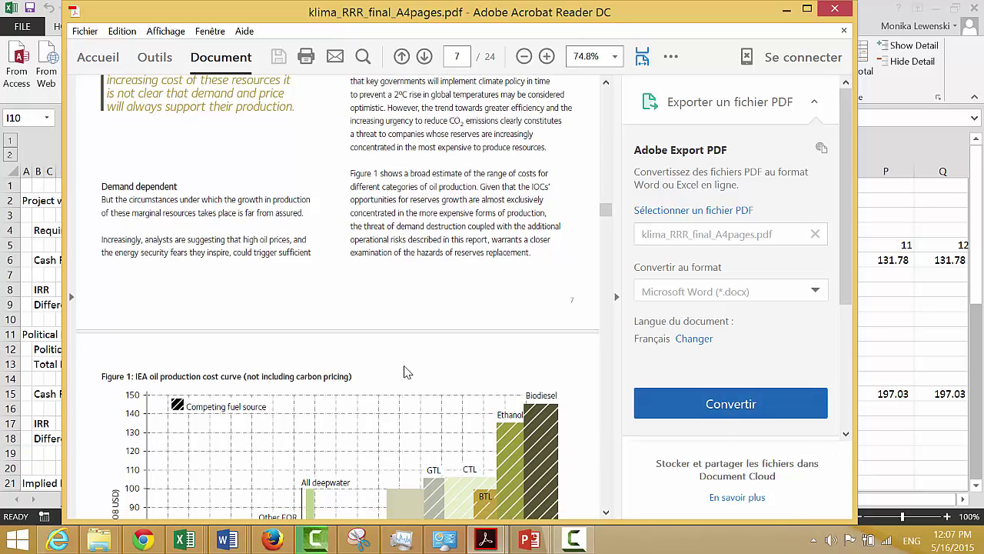
{"action": "scroll", "coordinate": [406, 370], "scroll_direction": "down", "scroll_amount": 5}
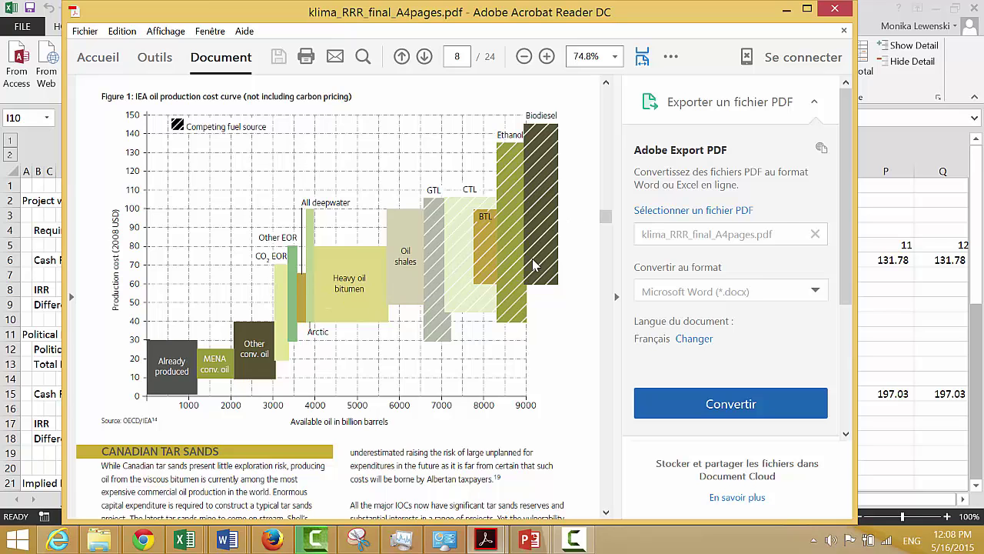
- Examine the Exhibit TN-7 Monte Carlo simulation steps, forecast charts and sensitivity tables in Petrozuarta Teaching Note.pdf
{"action": "mouse_move", "coordinate": [228, 540]}
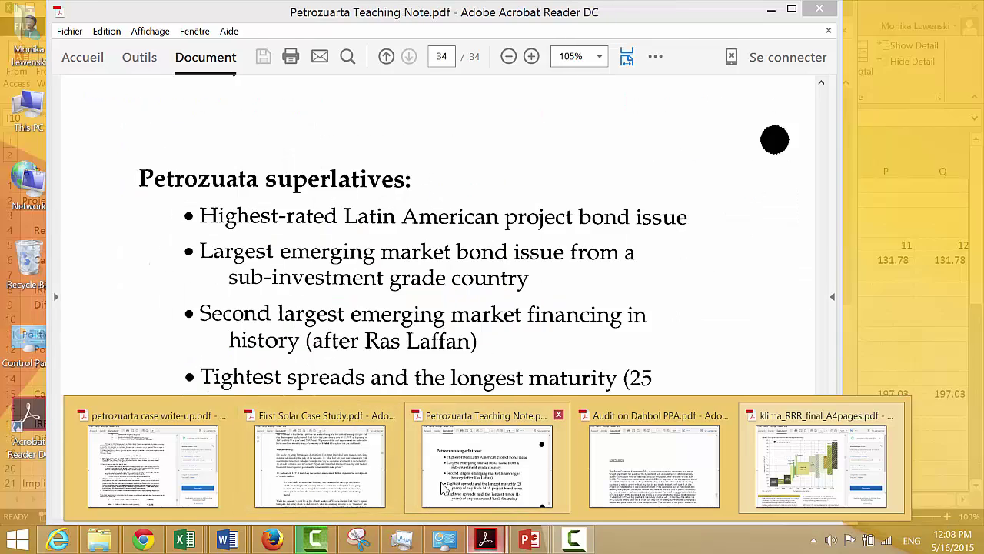
{"action": "left_click", "coordinate": [444, 488]}
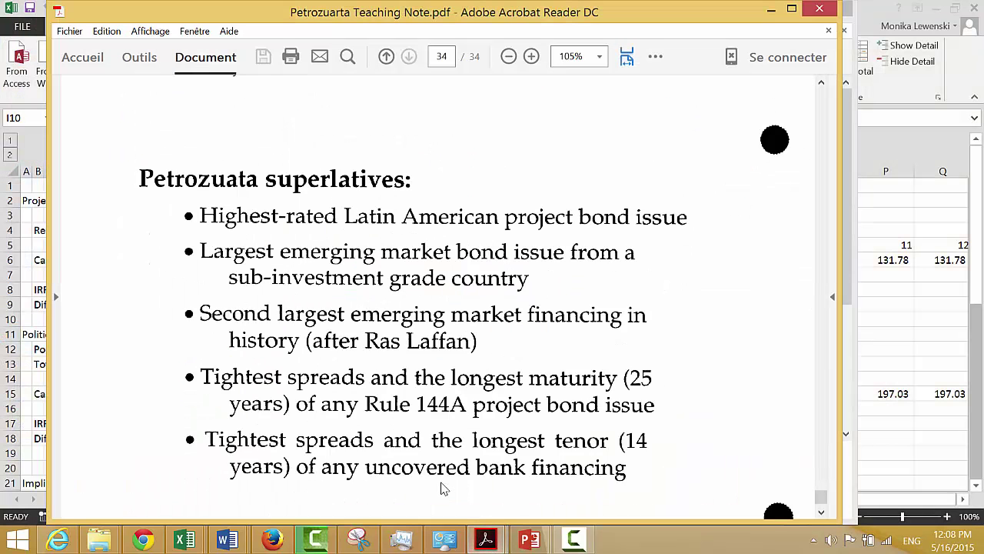
{"action": "scroll", "coordinate": [444, 489], "scroll_direction": "up", "scroll_amount": 15}
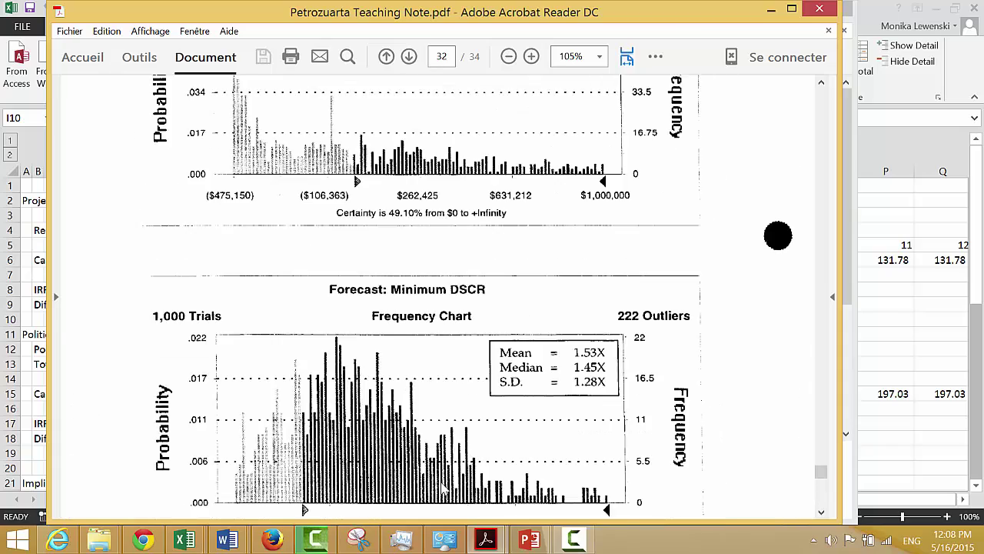
{"action": "scroll", "coordinate": [444, 488], "scroll_direction": "down", "scroll_amount": 10}
{"action": "scroll", "coordinate": [444, 488], "scroll_direction": "up", "scroll_amount": 3}
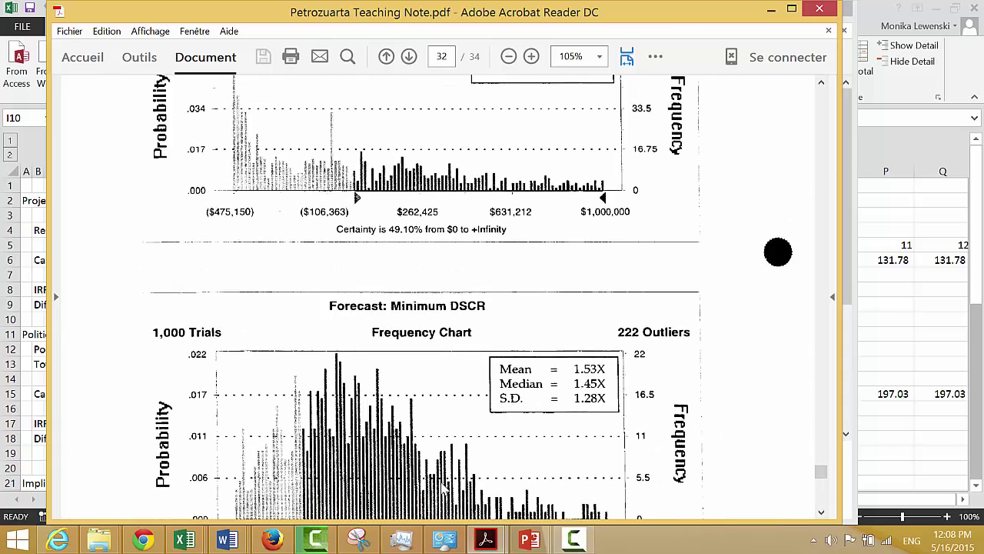
{"action": "scroll", "coordinate": [443, 488], "scroll_direction": "up", "scroll_amount": 10}
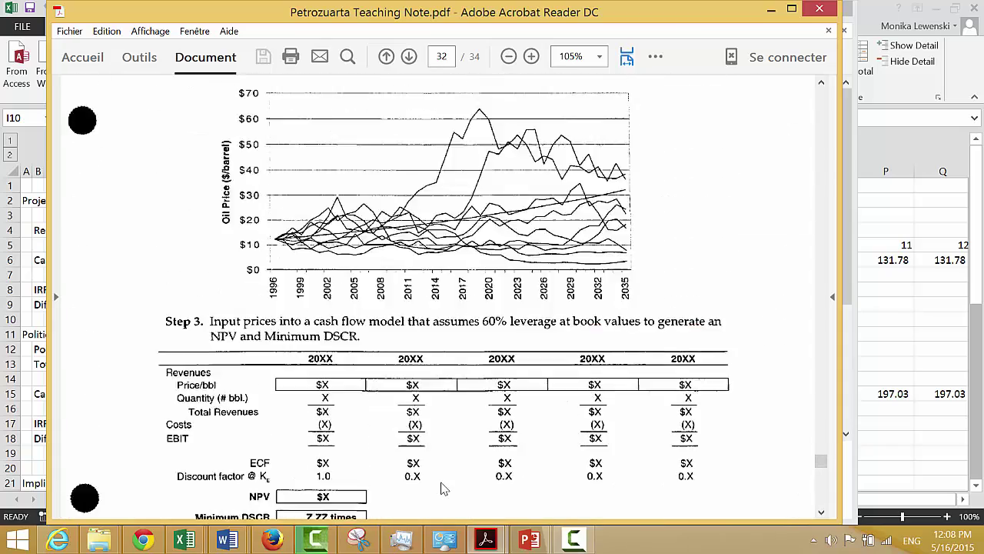
{"action": "scroll", "coordinate": [443, 488], "scroll_direction": "up", "scroll_amount": 2}
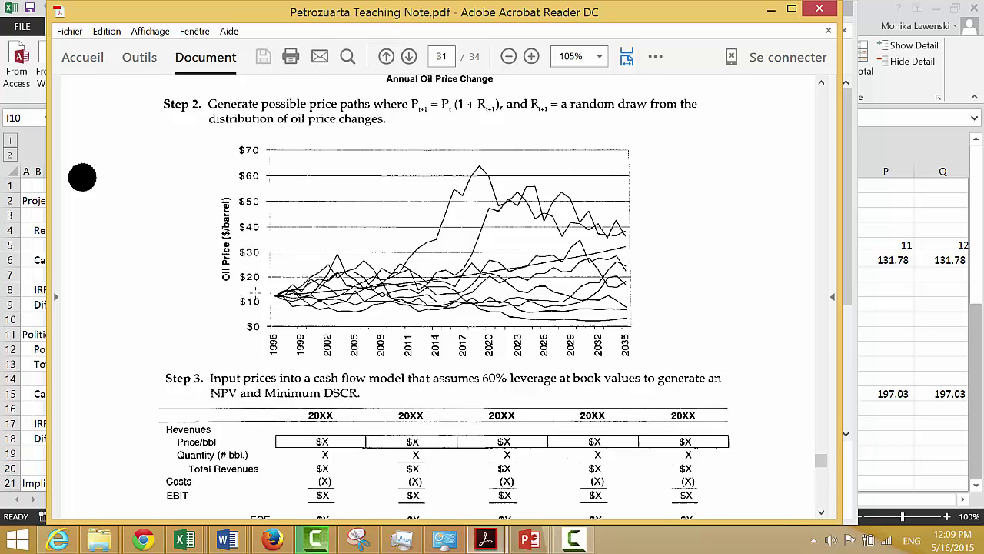
{"action": "scroll", "coordinate": [254, 292], "scroll_direction": "down", "scroll_amount": 10}
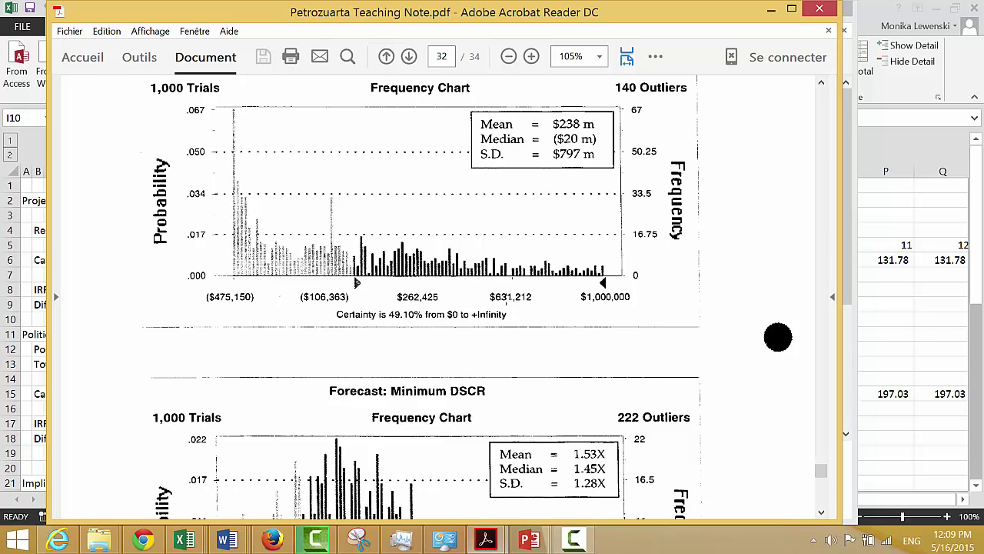
{"action": "left_click", "coordinate": [345, 350]}
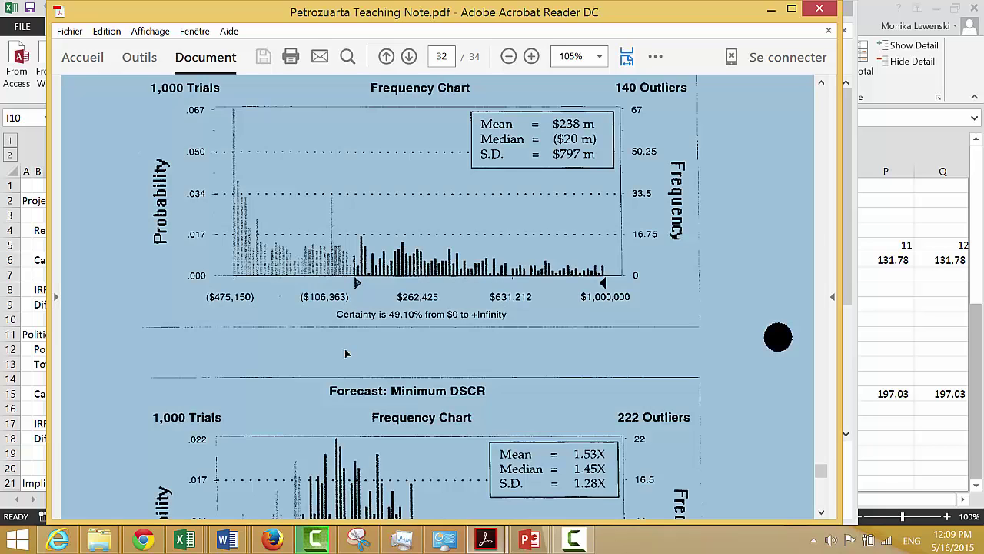
{"action": "scroll", "coordinate": [346, 353], "scroll_direction": "down", "scroll_amount": 1}
{"action": "scroll", "coordinate": [346, 353], "scroll_direction": "down", "scroll_amount": 5}
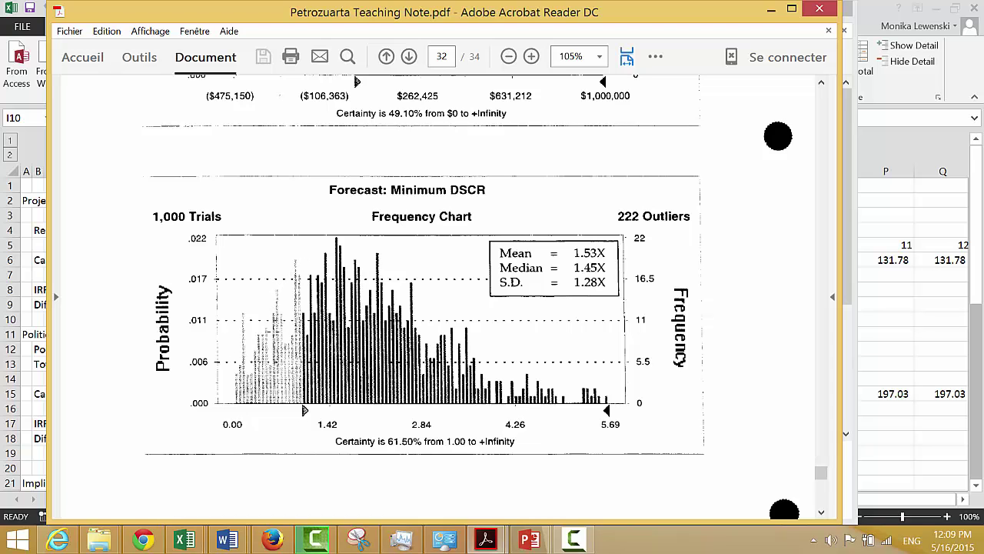
{"action": "scroll", "coordinate": [777, 136], "scroll_direction": "up", "scroll_amount": 10}
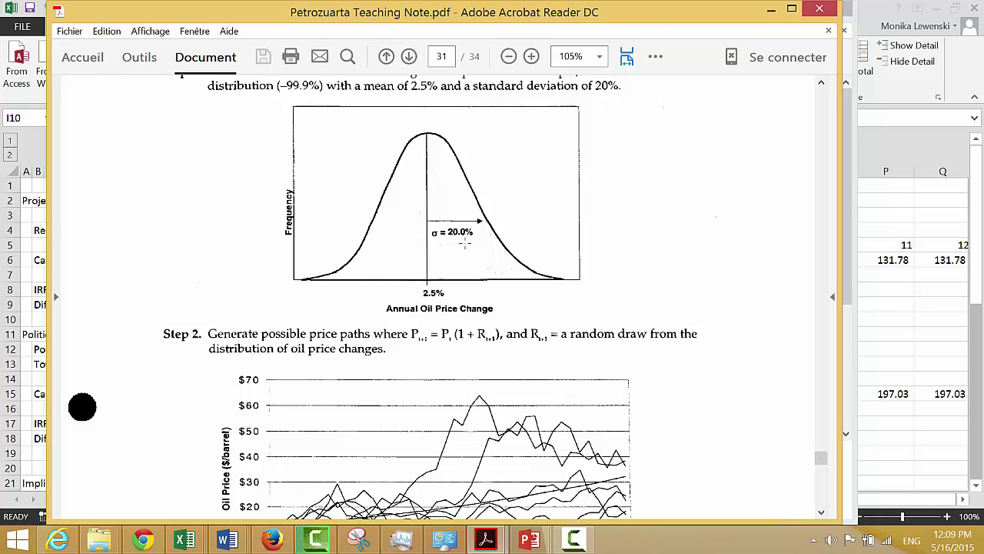
{"action": "scroll", "coordinate": [428, 206], "scroll_direction": "up", "scroll_amount": 4}
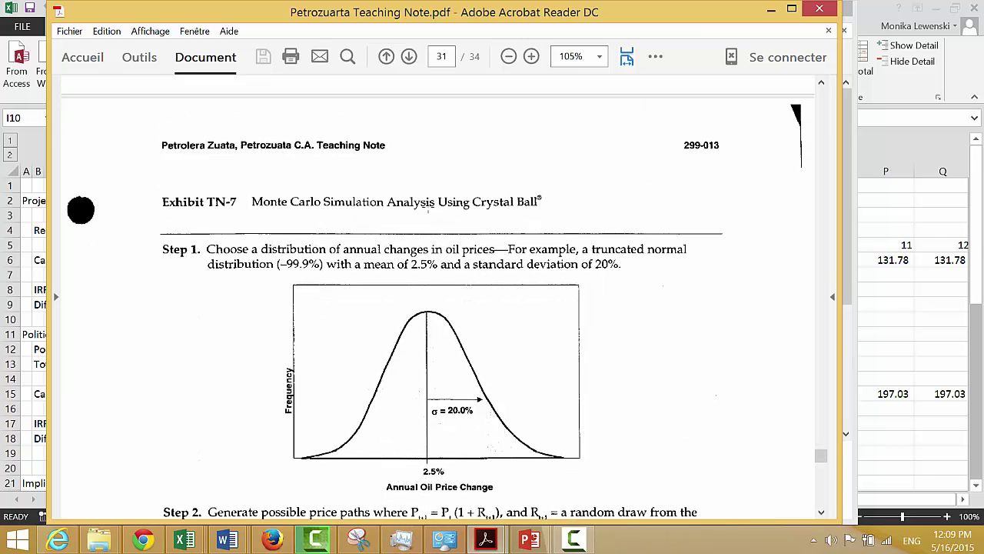
{"action": "scroll", "coordinate": [429, 206], "scroll_direction": "up", "scroll_amount": 5}
{"action": "scroll", "coordinate": [428, 207], "scroll_direction": "up", "scroll_amount": 10}
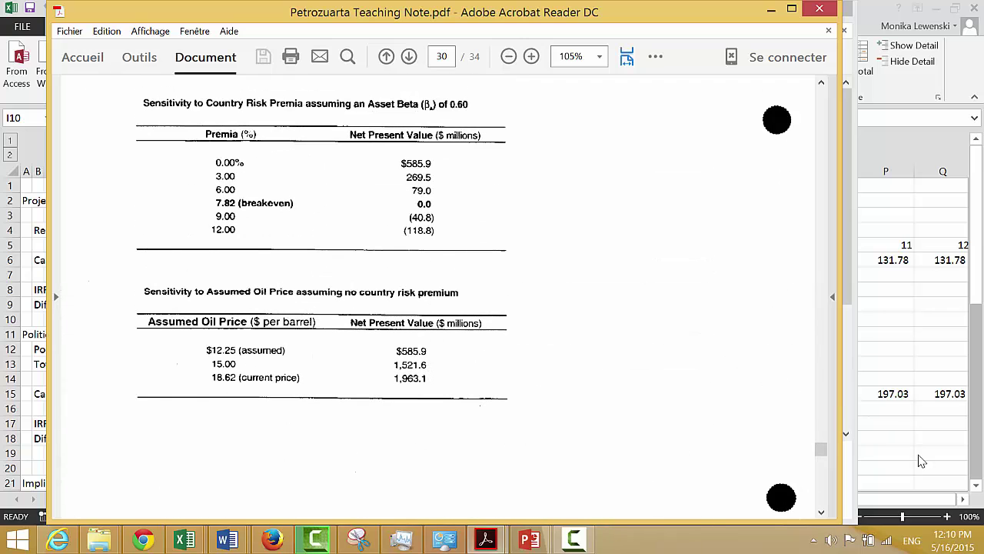
- Switch back to Excel and create a new blank workbook
{"action": "left_click", "coordinate": [898, 440]}
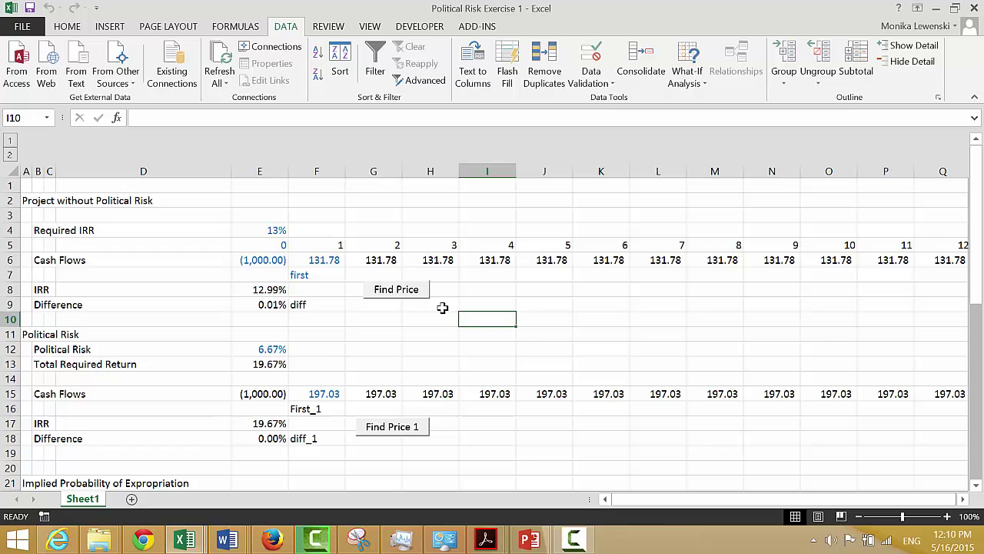
{"action": "type", "text": "n"}
{"action": "key", "text": "Escape"}
{"action": "key", "text": "ctrl+n"}
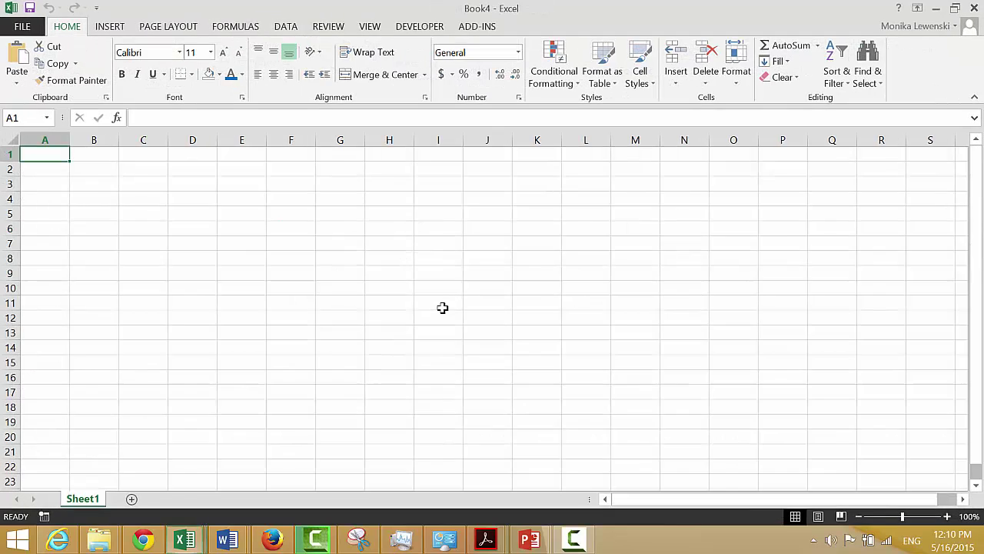
- Enter the label Volatility in B3 with the value 20% in C3
{"action": "key", "text": "Down"}
{"action": "key", "text": "Down"}
{"action": "key", "text": "Right"}
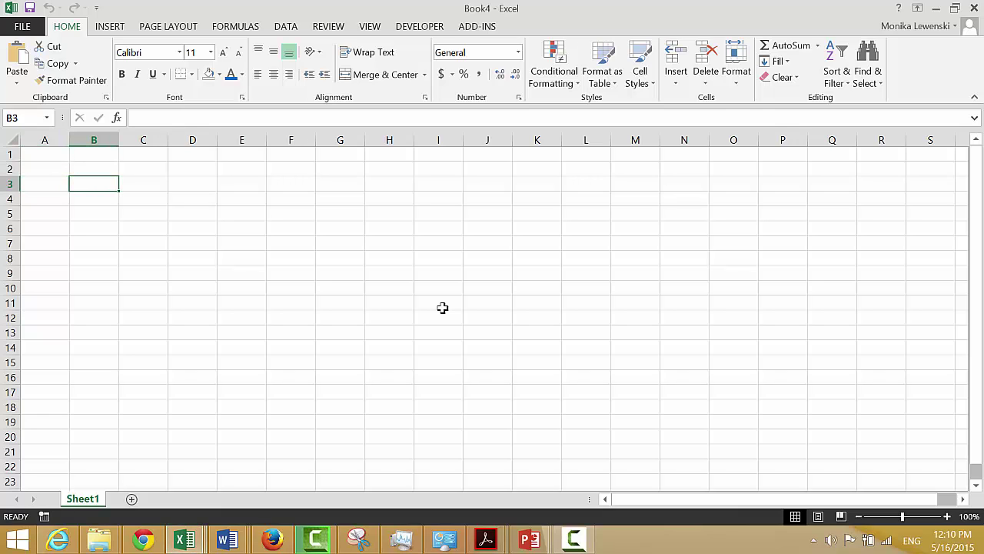
{"action": "type", "text": "Vola"}
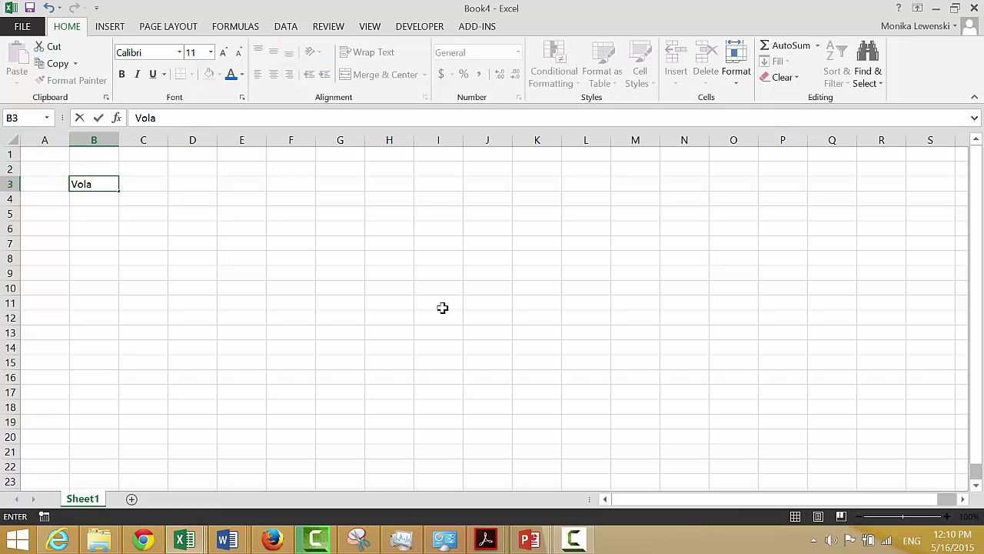
{"action": "type", "text": "tility"}
{"action": "key", "text": "Return"}
{"action": "key", "text": "Up"}
{"action": "key", "text": "Right"}
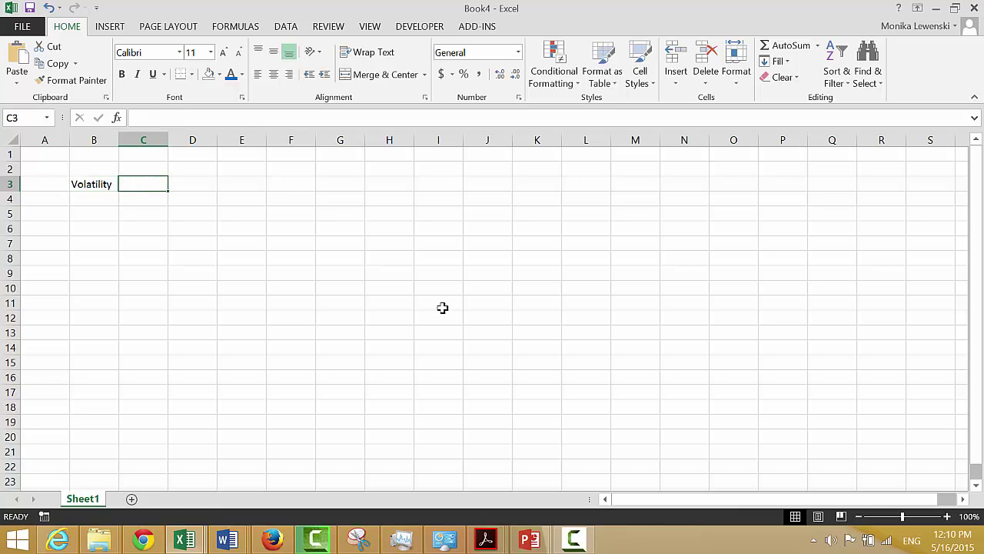
{"action": "type", "text": "20%"}
{"action": "key", "text": "Return"}
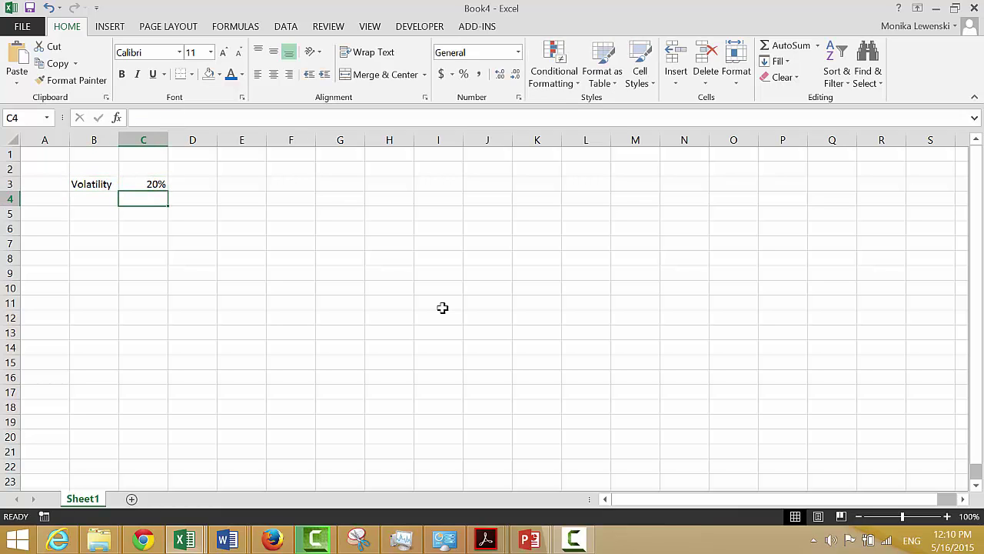
- Enter the label Increase in B4 with the value 2.50% in C4
{"action": "key", "text": "Left"}
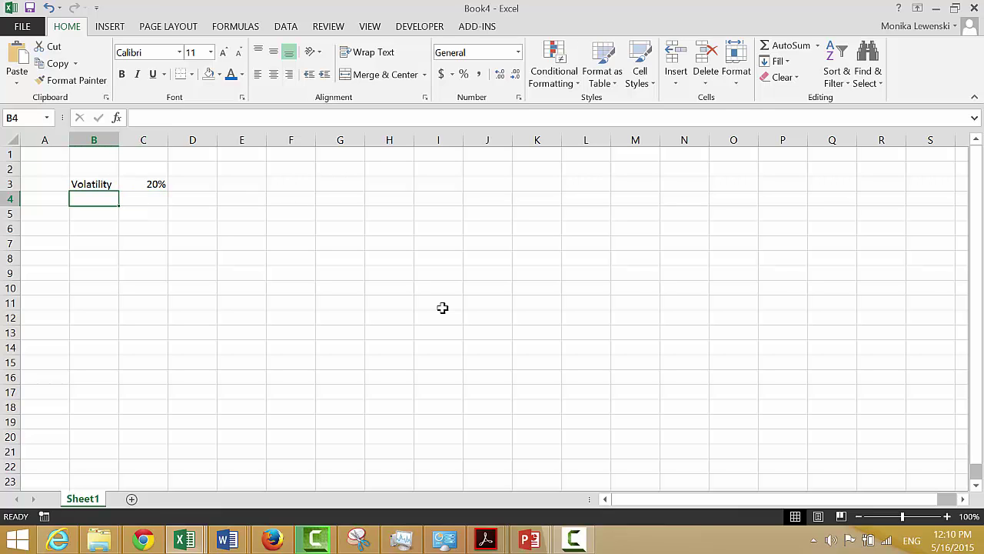
{"action": "type", "text": "Increate"}
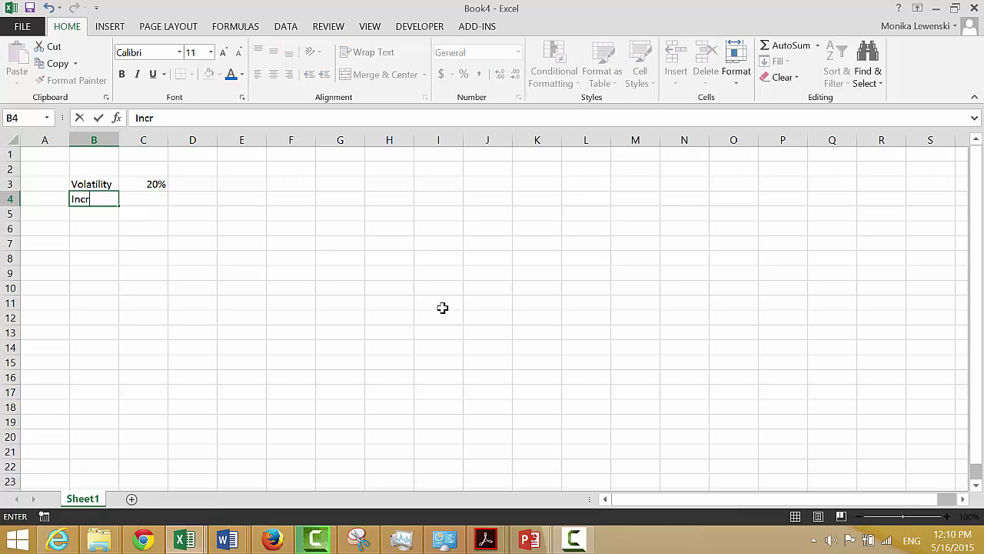
{"action": "key", "text": "BackSpace"}
{"action": "key", "text": "BackSpace"}
{"action": "key", "text": "BackSpace"}
{"action": "key", "text": "BackSpace"}
{"action": "key", "text": "BackSpace"}
{"action": "type", "text": "rease"}
{"action": "key", "text": "Return"}
{"action": "key", "text": "Up"}
{"action": "key", "text": "Right"}
{"action": "type", "text": "2"}
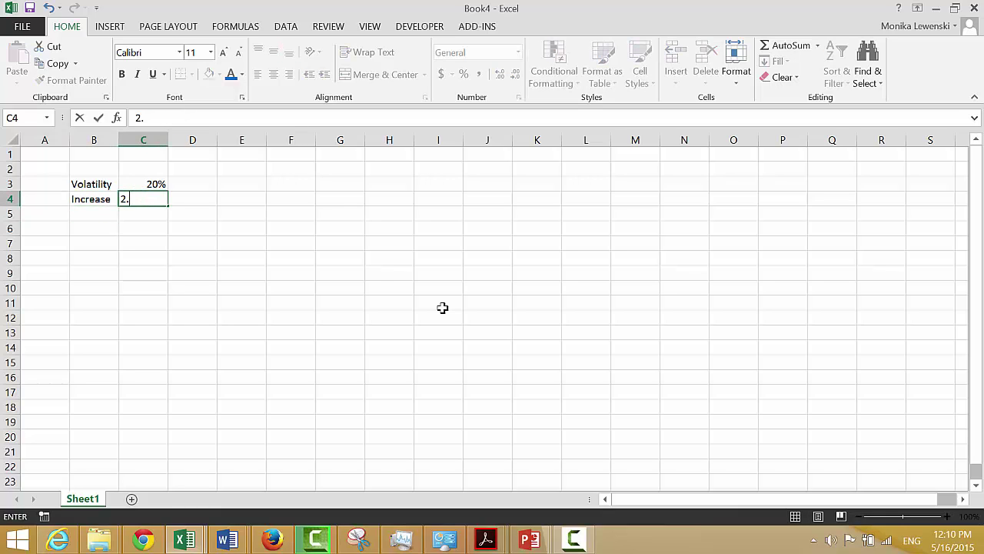
{"action": "type", "text": "%"}
{"action": "key", "text": "Return"}
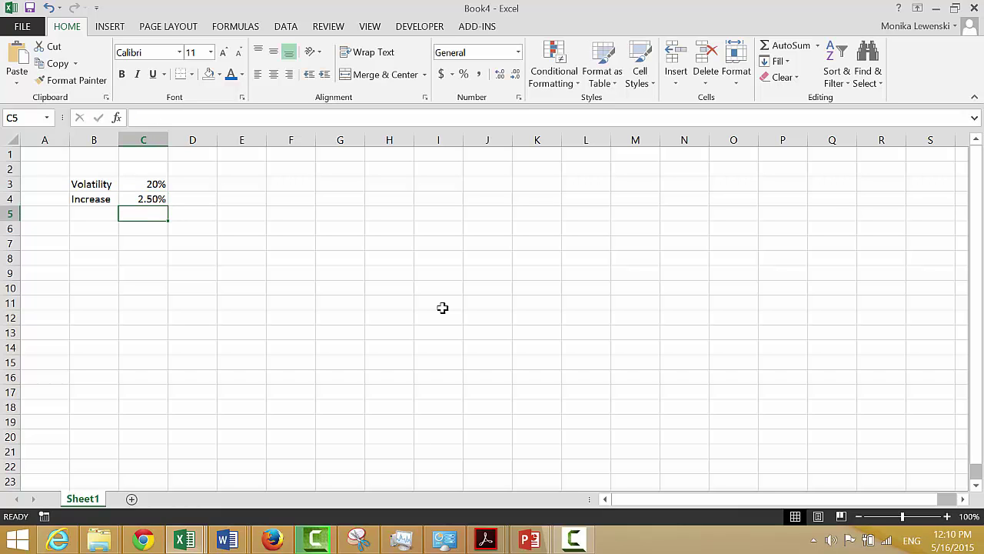
- Switch to Petrozuarta Teaching Note.pdf and examine the oil price sensitivity, Monte Carlo exhibit and simulation assumptions on pages 30 to 33
{"action": "left_click", "coordinate": [487, 541]}
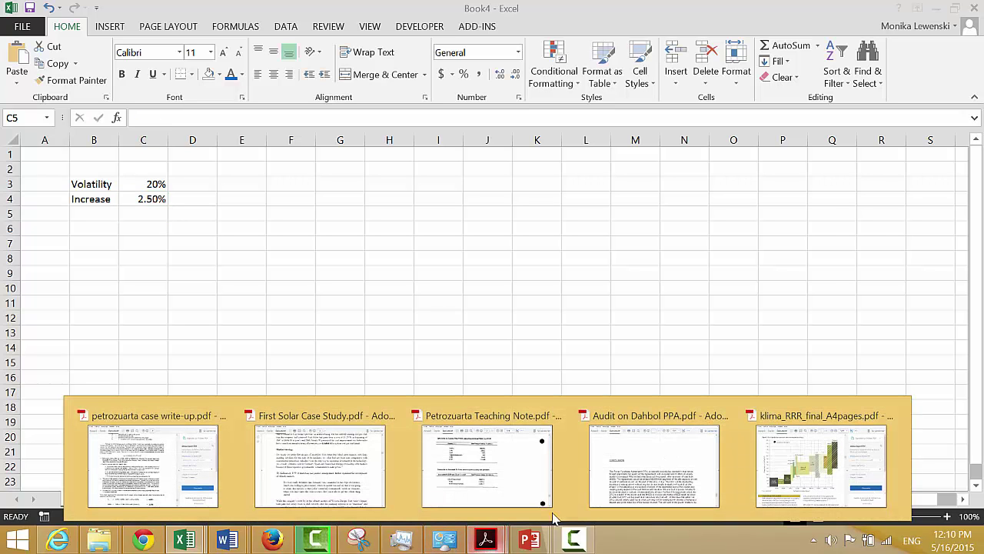
{"action": "left_click", "coordinate": [529, 467]}
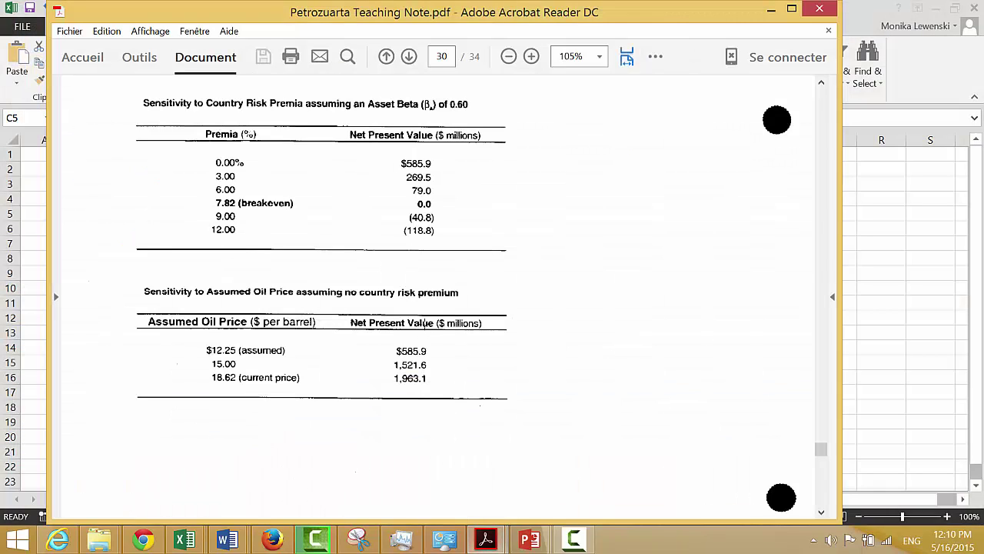
{"action": "scroll", "coordinate": [429, 322], "scroll_direction": "up", "scroll_amount": 3}
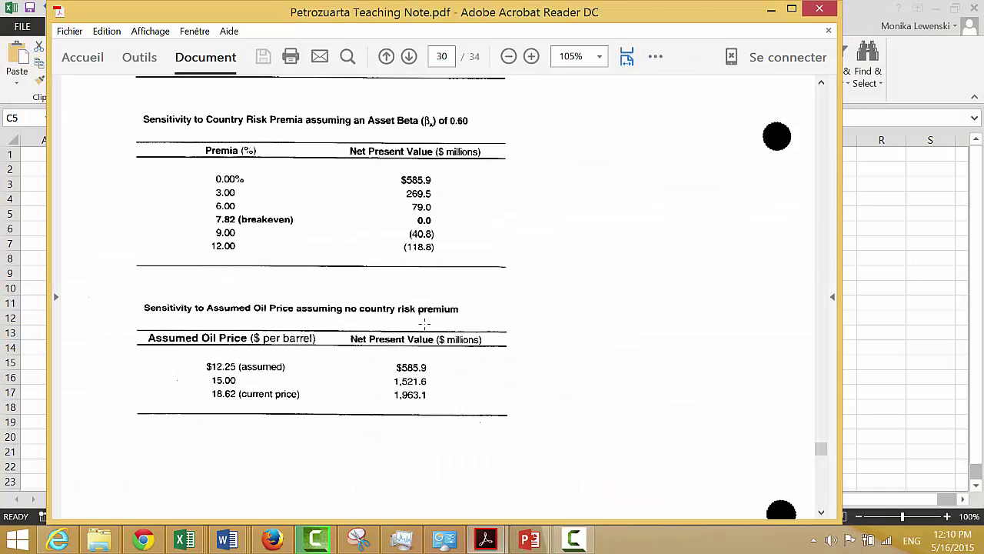
{"action": "scroll", "coordinate": [287, 323], "scroll_direction": "up", "scroll_amount": 5}
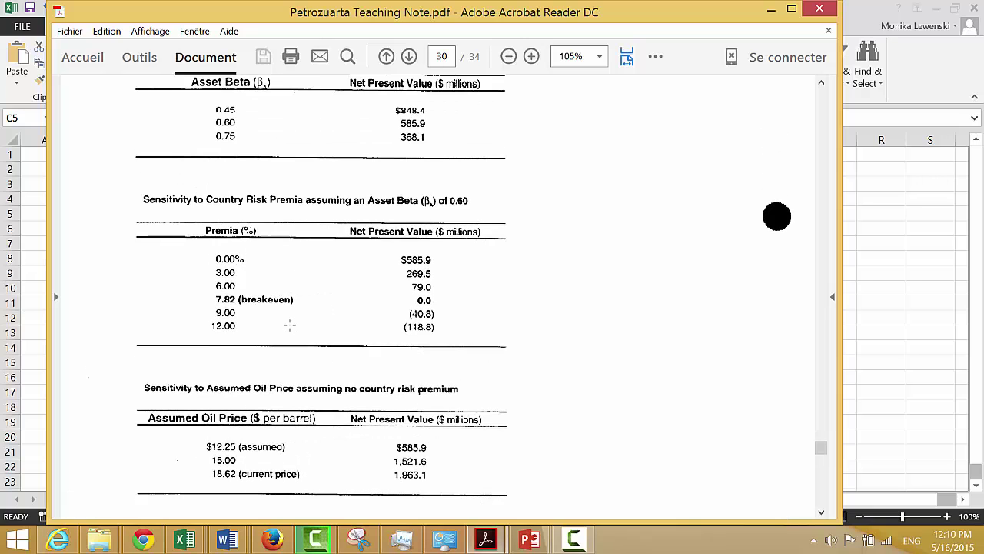
{"action": "scroll", "coordinate": [289, 325], "scroll_direction": "up", "scroll_amount": 7}
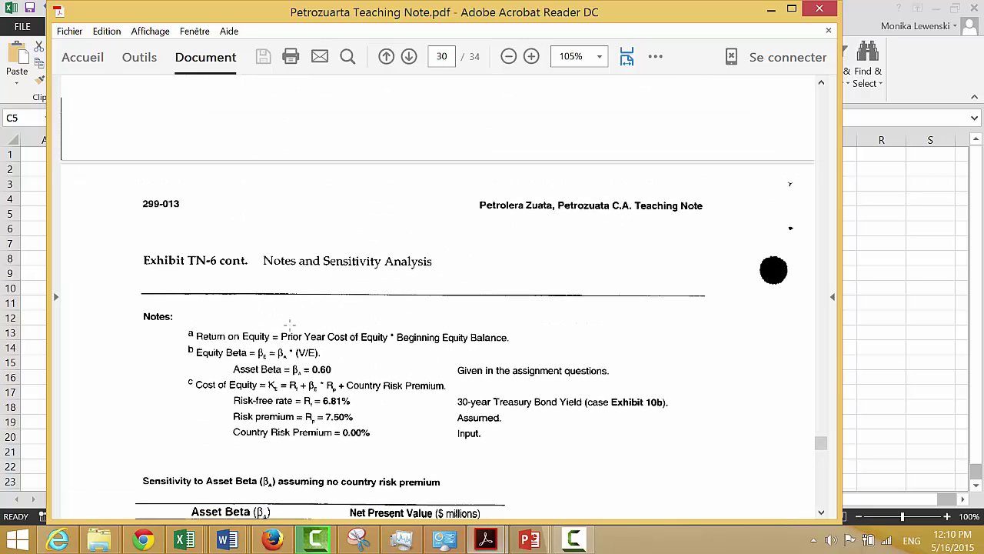
{"action": "scroll", "coordinate": [438, 314], "scroll_direction": "up", "scroll_amount": 12}
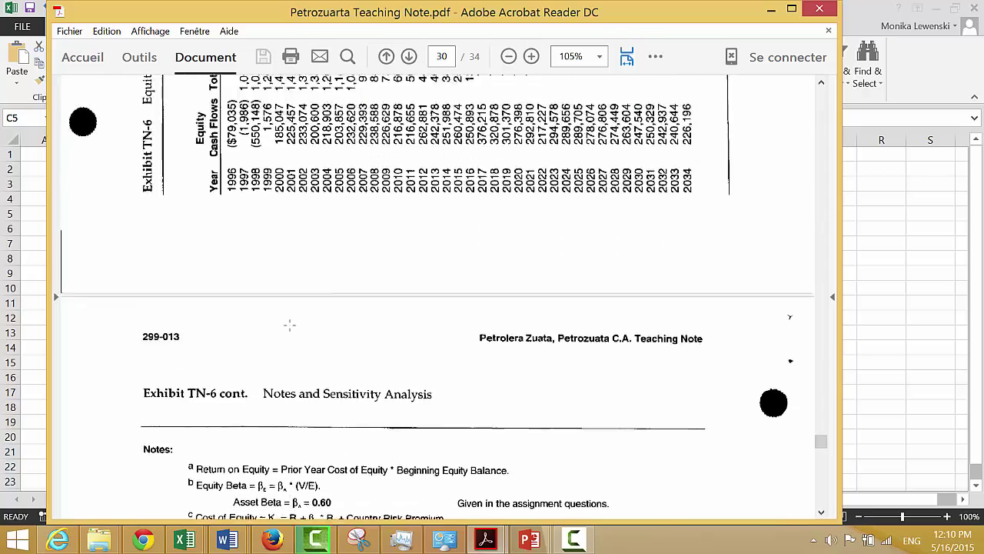
{"action": "scroll", "coordinate": [289, 323], "scroll_direction": "down", "scroll_amount": 10}
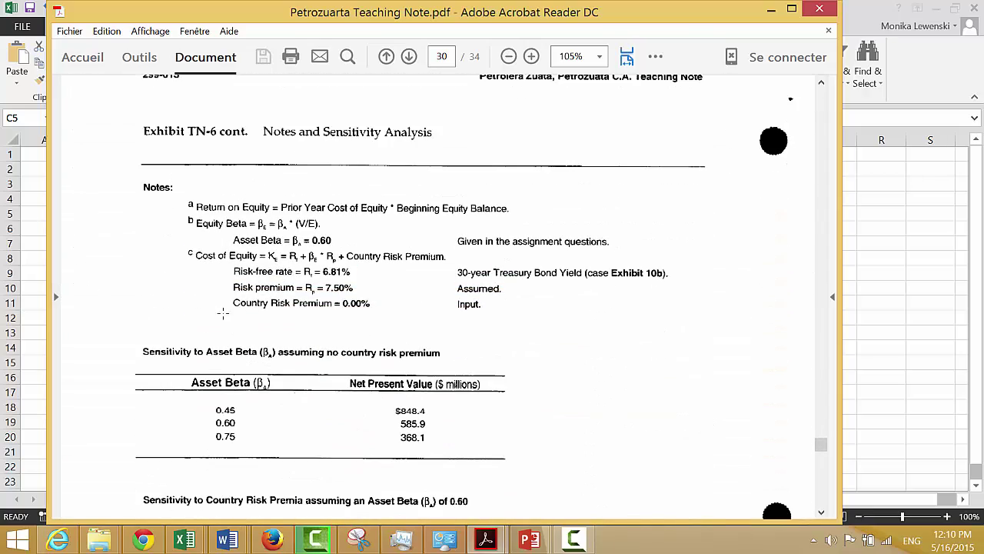
{"action": "scroll", "coordinate": [230, 315], "scroll_direction": "down", "scroll_amount": 10}
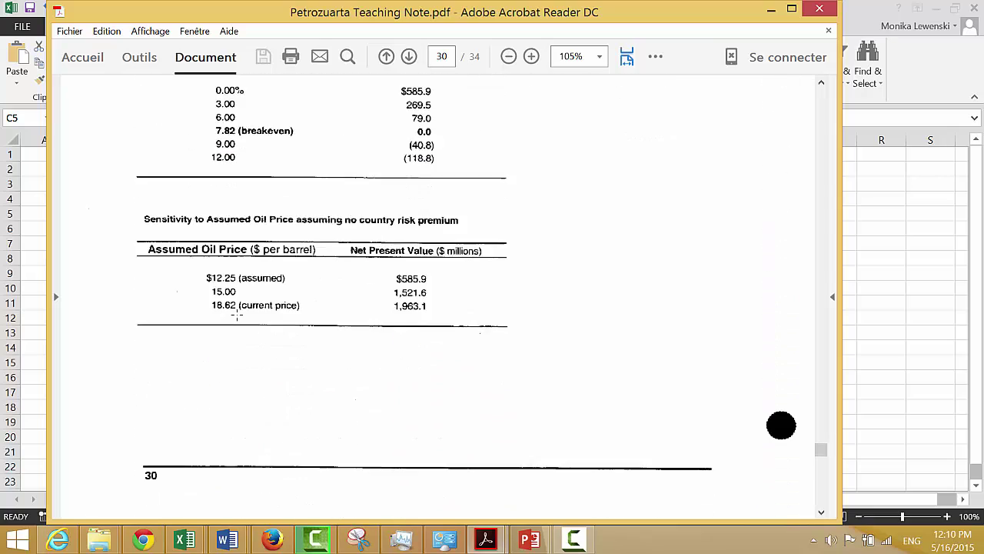
{"action": "scroll", "coordinate": [237, 314], "scroll_direction": "down", "scroll_amount": 5}
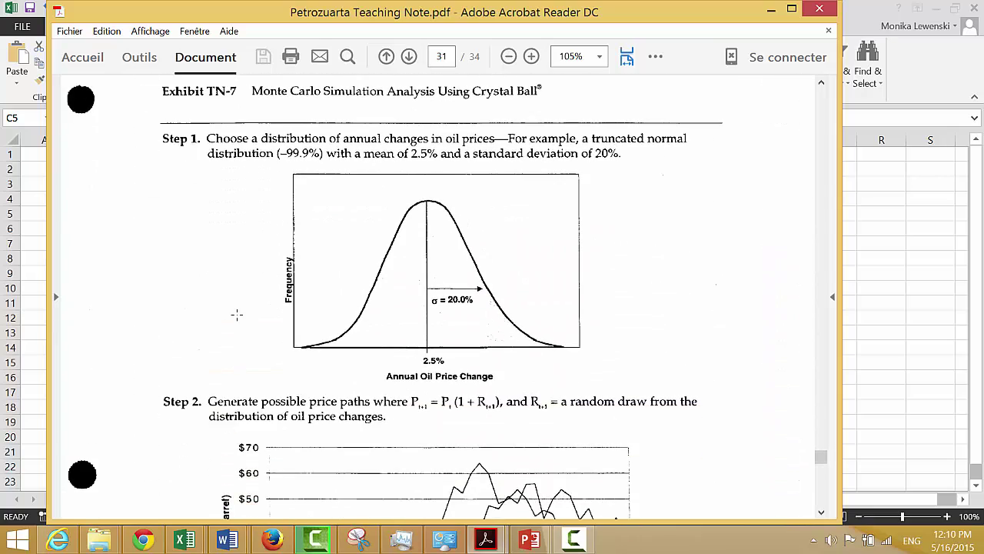
{"action": "scroll", "coordinate": [237, 315], "scroll_direction": "down", "scroll_amount": 10}
{"action": "scroll", "coordinate": [237, 315], "scroll_direction": "down", "scroll_amount": 5}
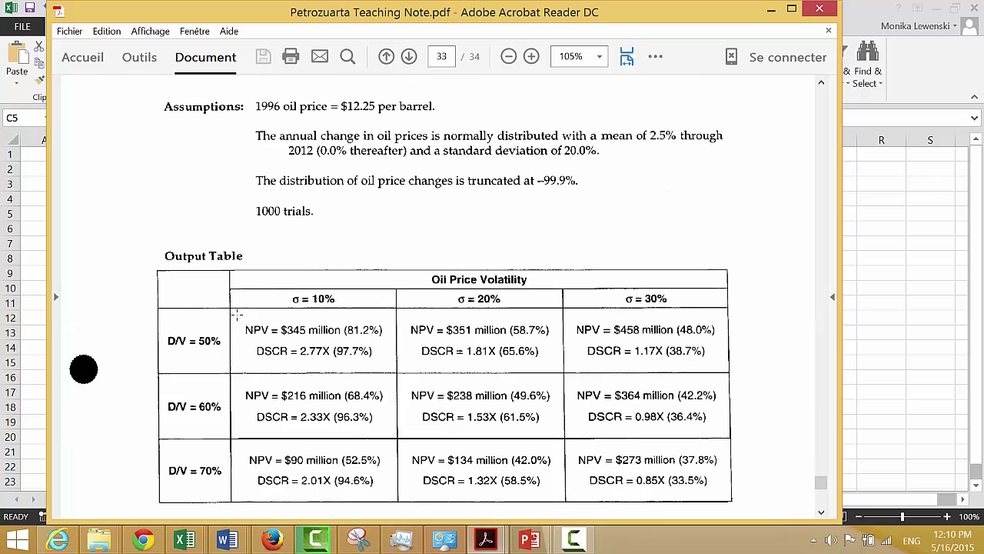
{"action": "scroll", "coordinate": [237, 314], "scroll_direction": "down", "scroll_amount": 15}
{"action": "scroll", "coordinate": [237, 315], "scroll_direction": "up", "scroll_amount": 5}
- Look back through the teaching note from Exhibit TN-7 to the Monte Carlo Simulation and valuation discussion on pages 12 to 14
{"action": "scroll", "coordinate": [236, 314], "scroll_direction": "up", "scroll_amount": 20}
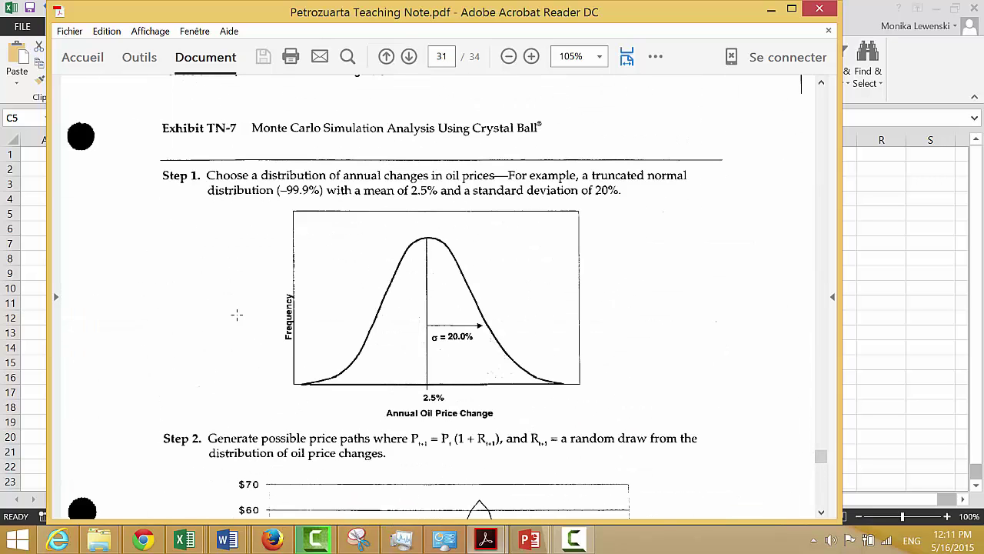
{"action": "scroll", "coordinate": [237, 315], "scroll_direction": "up", "scroll_amount": 20}
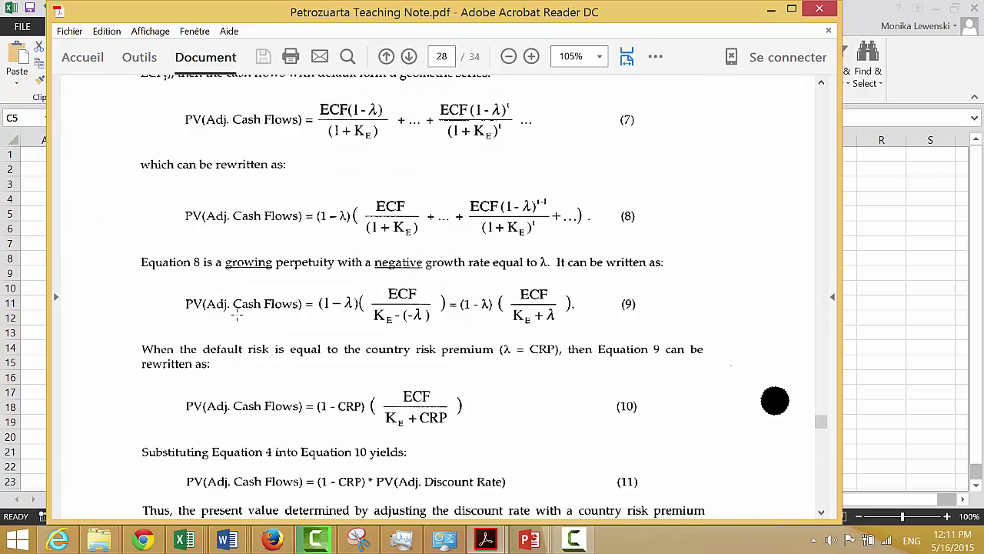
{"action": "scroll", "coordinate": [236, 315], "scroll_direction": "up", "scroll_amount": 15}
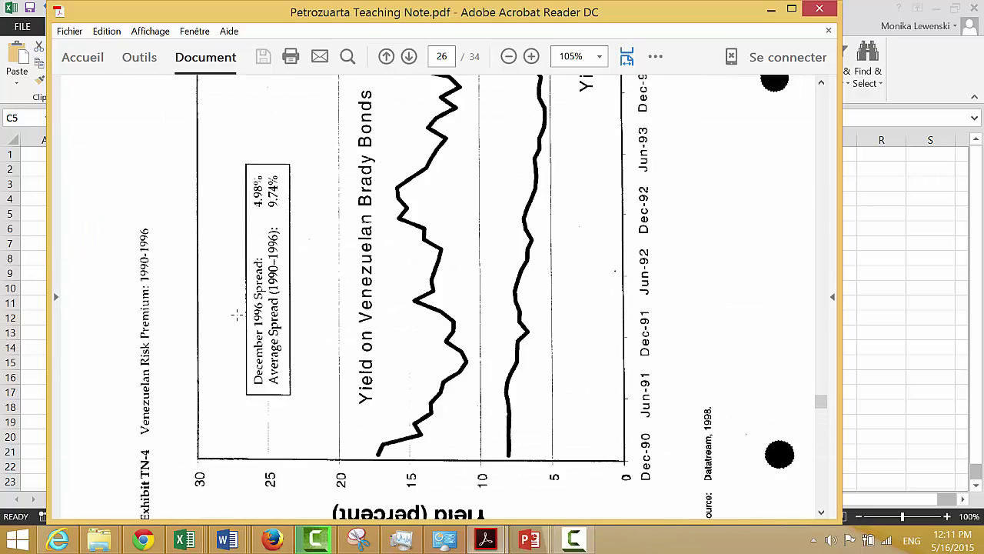
{"action": "scroll", "coordinate": [237, 314], "scroll_direction": "up", "scroll_amount": 20}
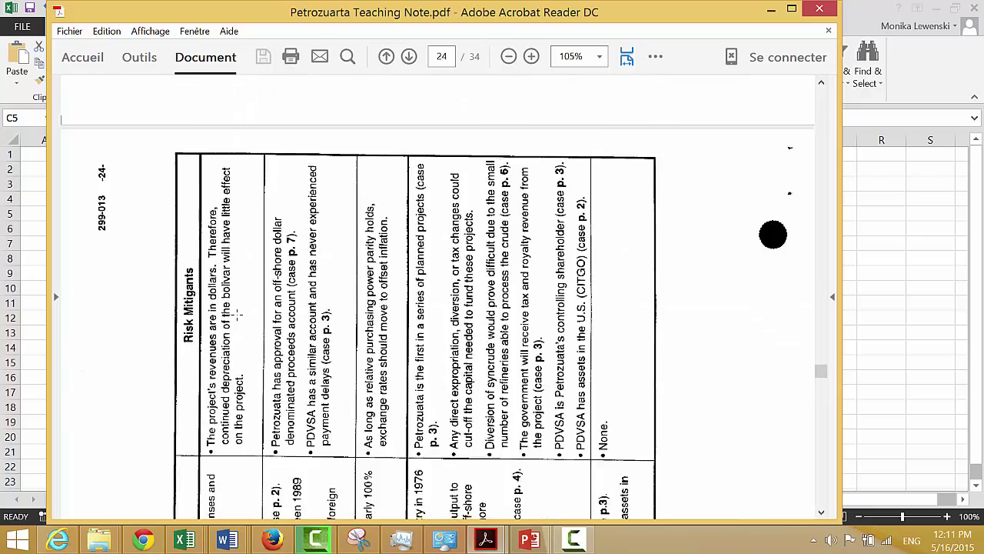
{"action": "scroll", "coordinate": [237, 315], "scroll_direction": "up", "scroll_amount": 20}
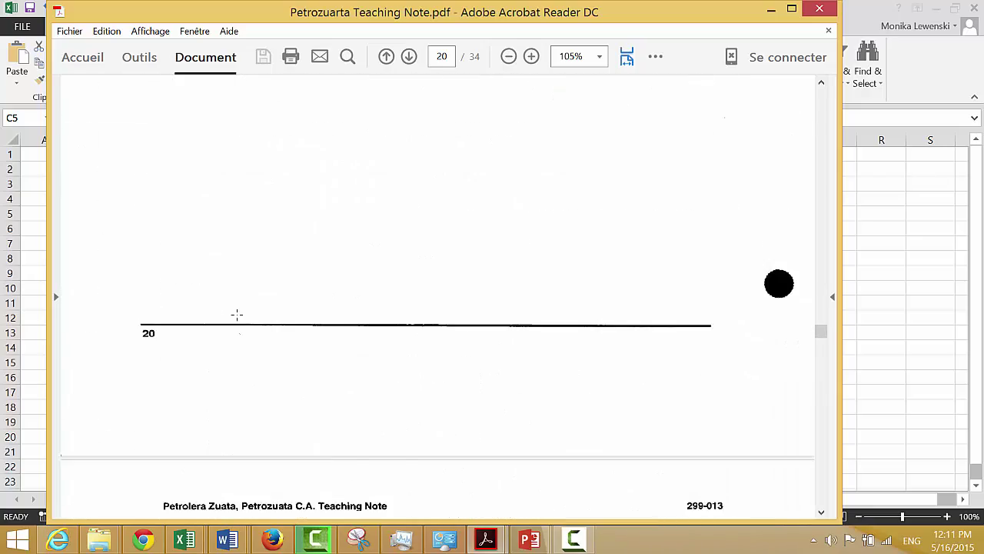
{"action": "scroll", "coordinate": [236, 315], "scroll_direction": "up", "scroll_amount": 20}
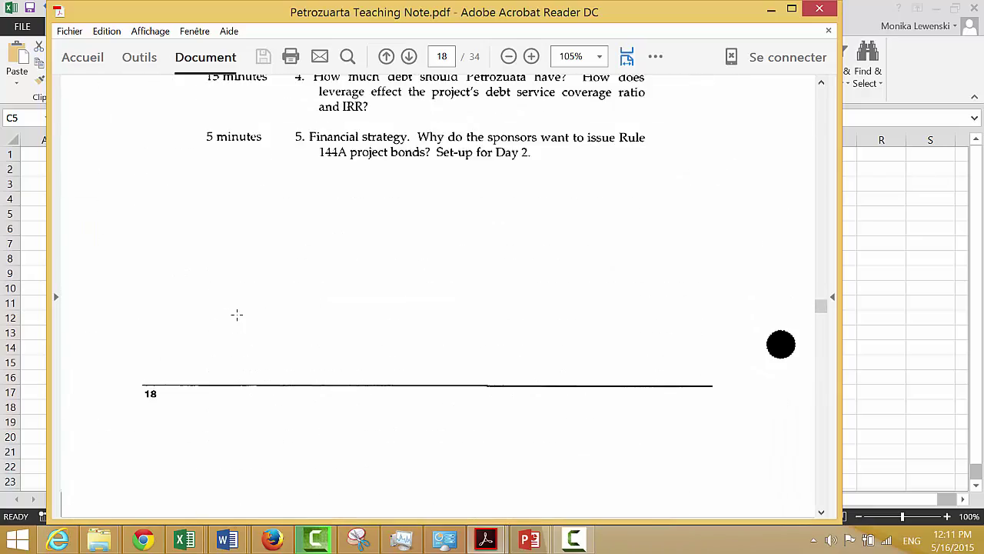
{"action": "scroll", "coordinate": [237, 314], "scroll_direction": "up", "scroll_amount": 20}
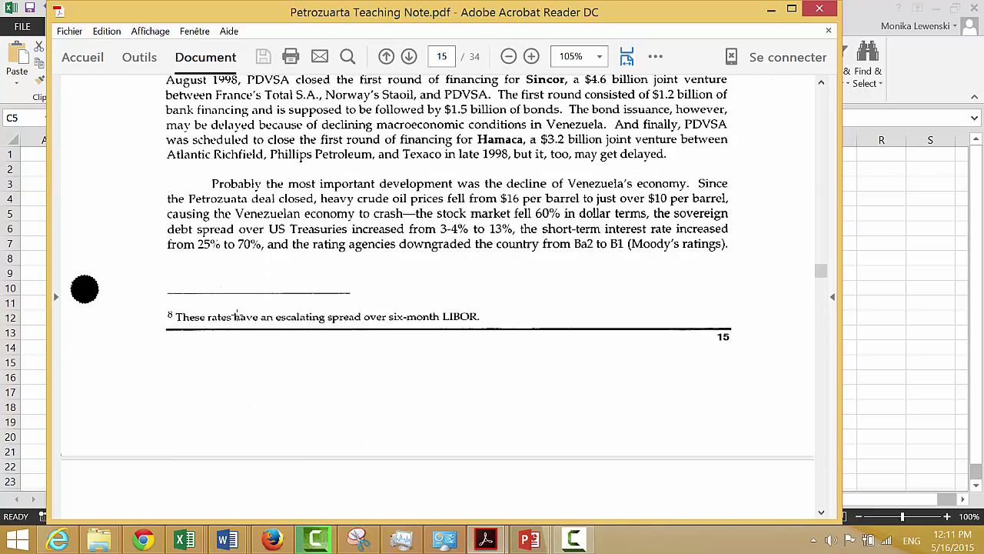
{"action": "scroll", "coordinate": [237, 314], "scroll_direction": "up", "scroll_amount": 15}
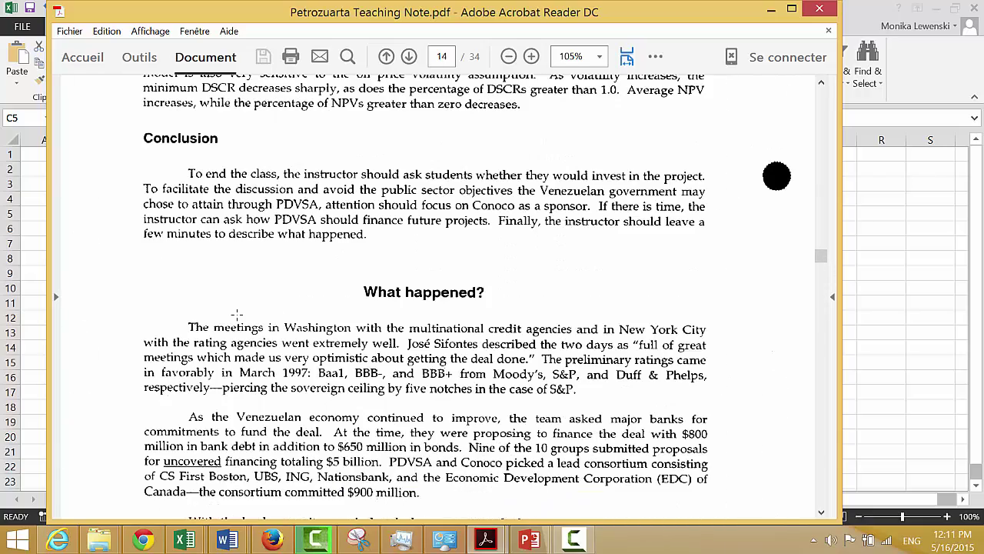
{"action": "scroll", "coordinate": [237, 315], "scroll_direction": "up", "scroll_amount": 10}
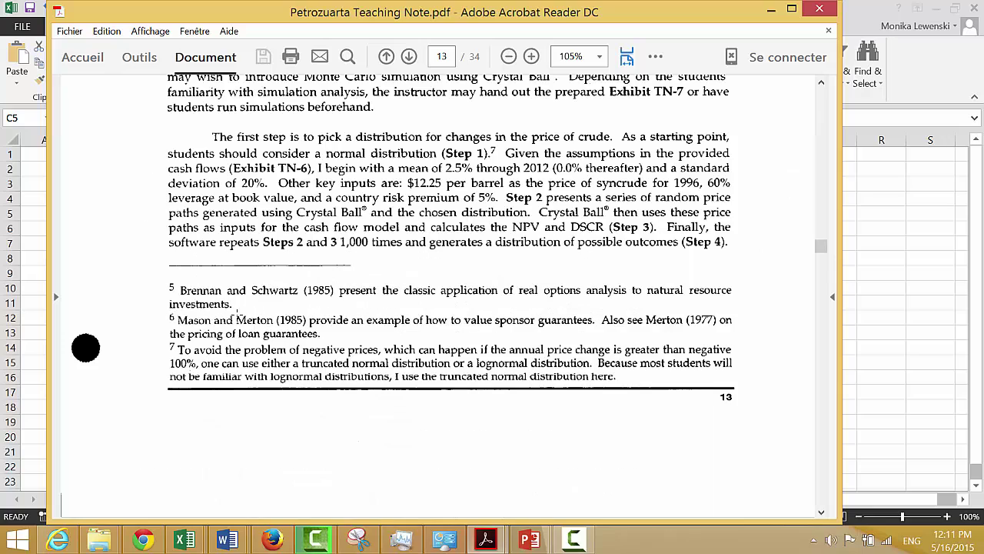
{"action": "scroll", "coordinate": [237, 314], "scroll_direction": "up", "scroll_amount": 10}
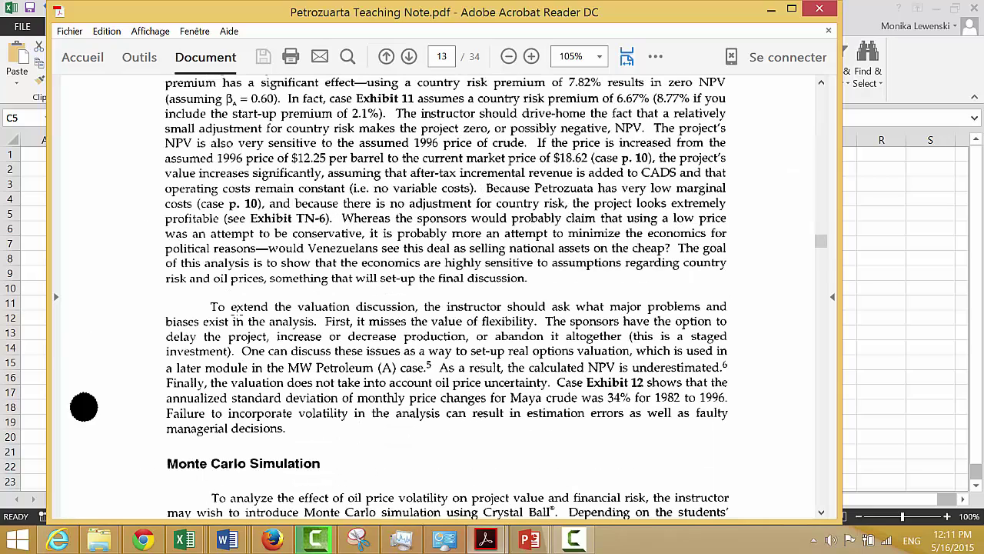
{"action": "scroll", "coordinate": [237, 315], "scroll_direction": "up", "scroll_amount": 10}
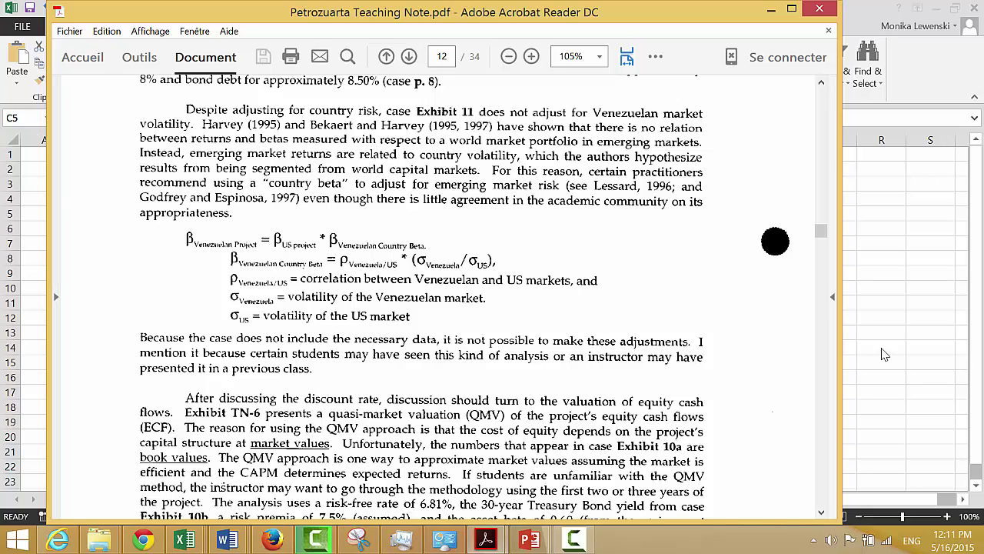
- Return to the Excel workbook, enter the label Starting Price in B5, and widen column B to fit it
{"action": "left_click", "coordinate": [867, 319]}
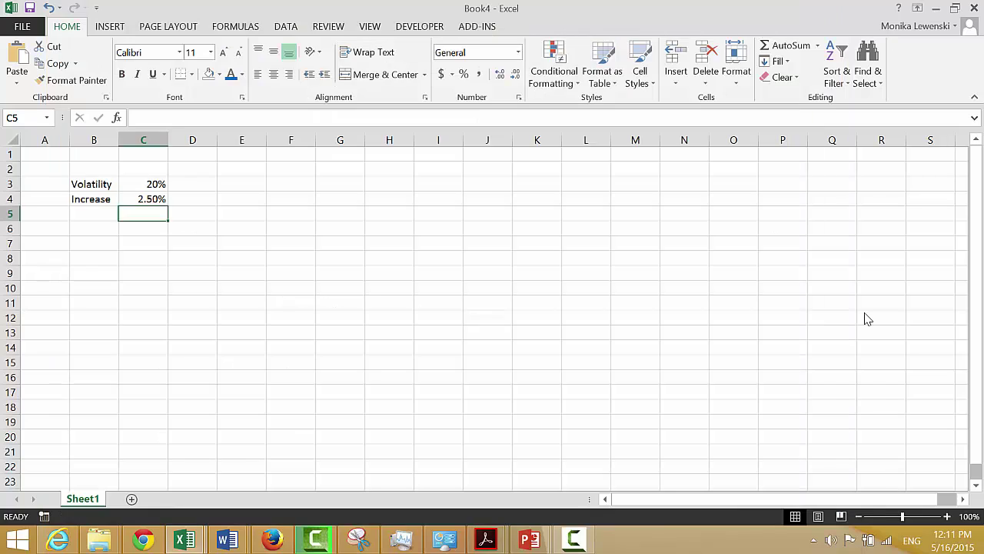
{"action": "key", "text": "Left"}
{"action": "key", "text": "Down"}
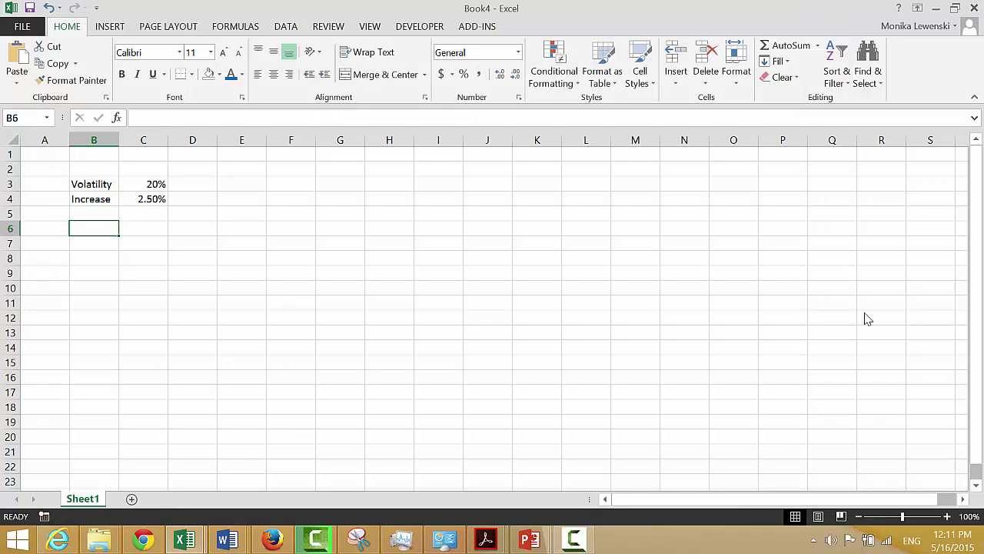
{"action": "key", "text": "Up"}
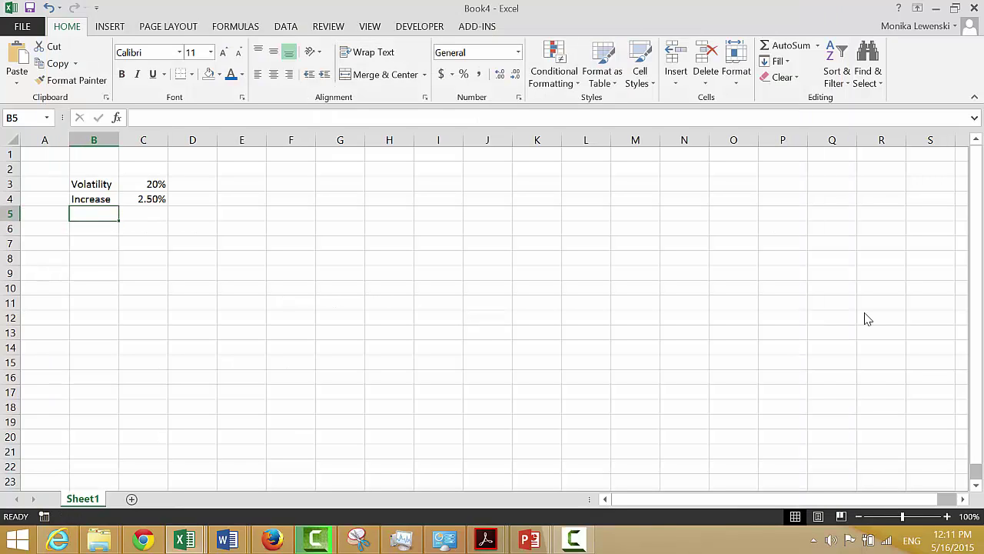
{"action": "type", "text": "Star"}
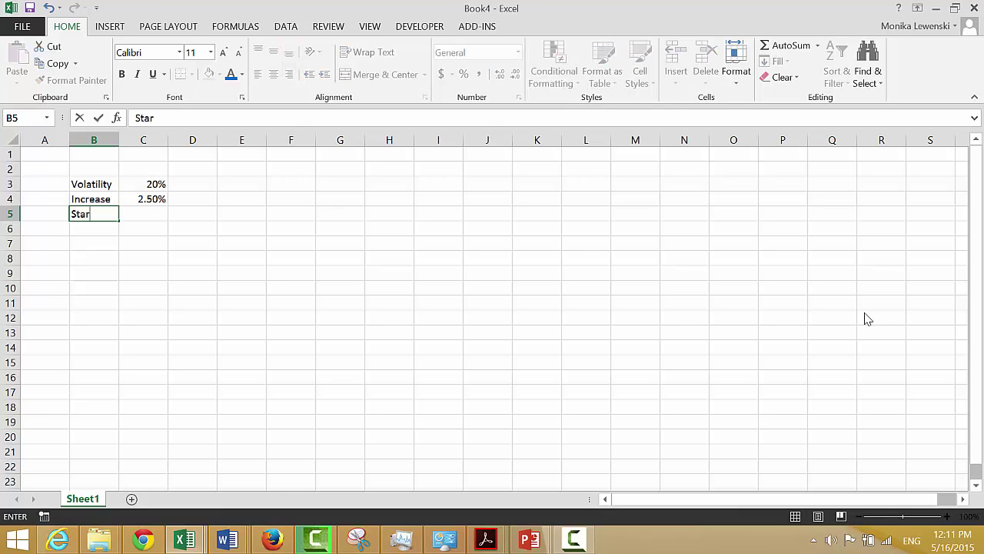
{"action": "type", "text": "ting Price"}
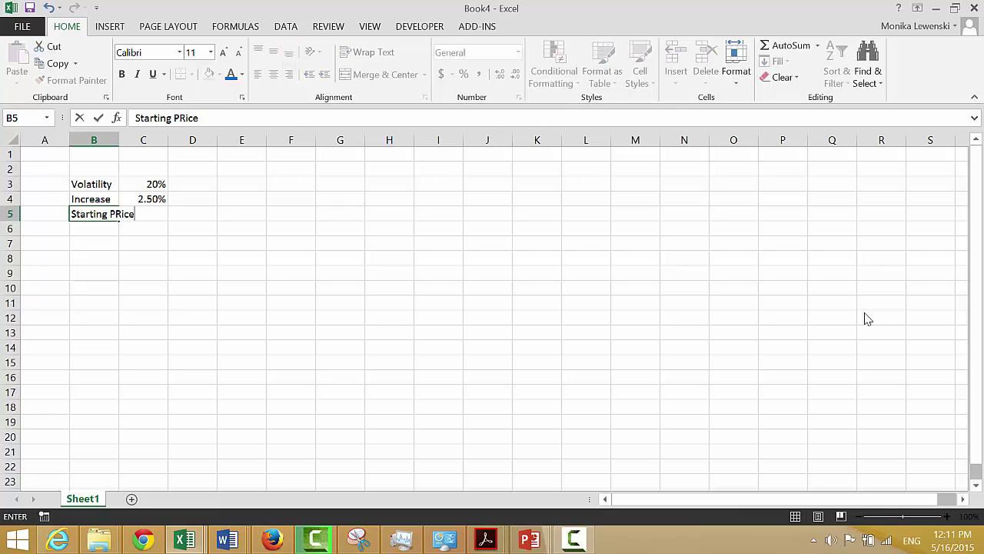
{"action": "key", "text": "Return"}
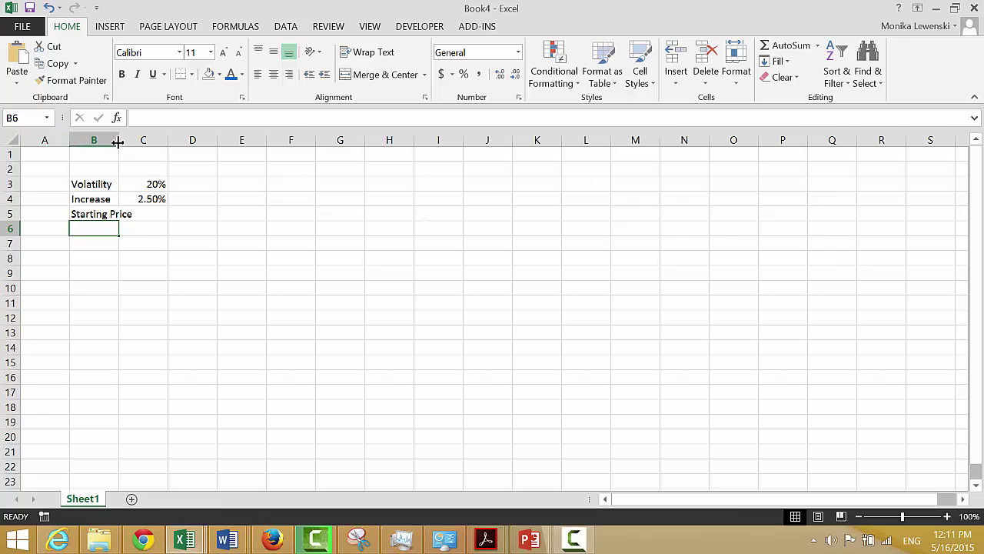
{"action": "left_click_drag", "start_coordinate": [118, 141], "coordinate": [156, 140]}
{"action": "key", "text": "Up"}
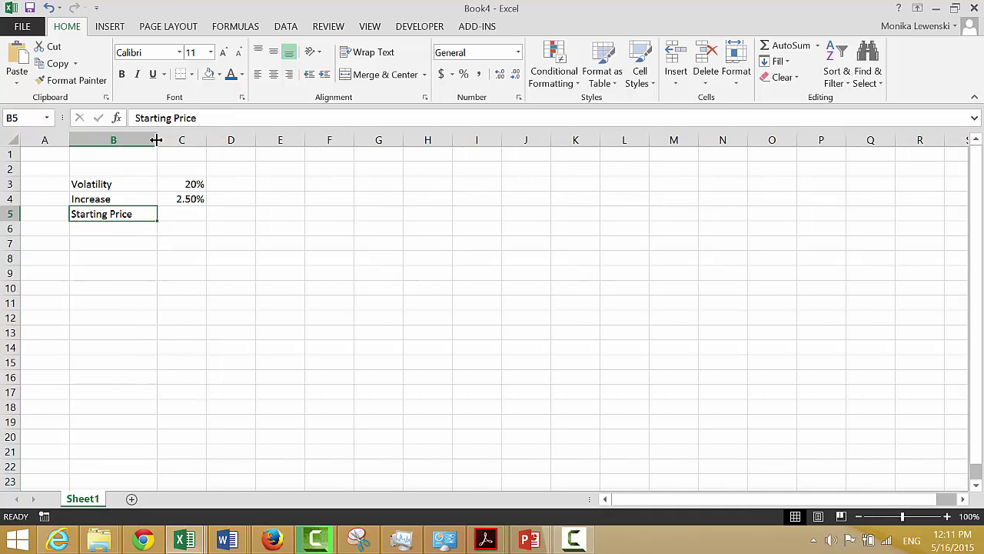
{"action": "key", "text": "Right"}
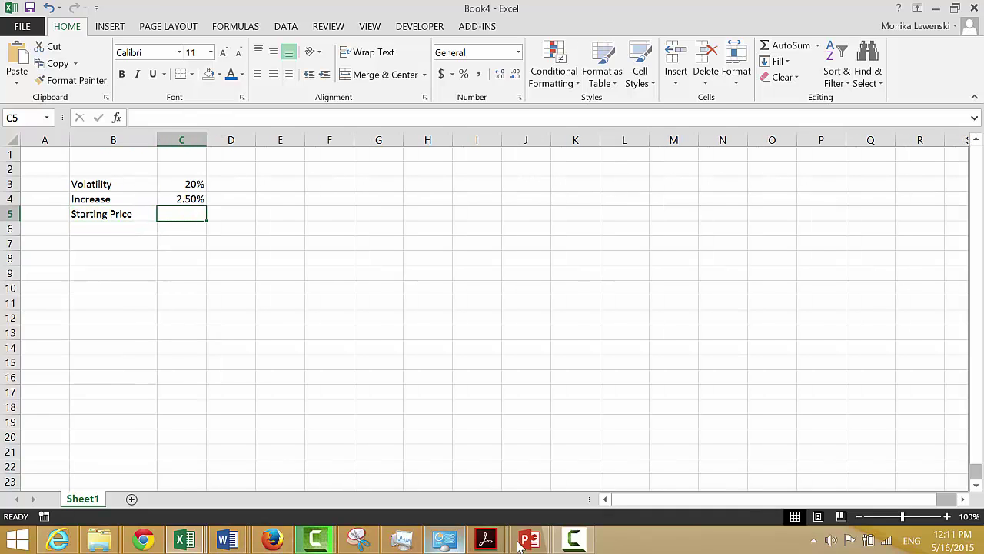
- Switch to Petrozuarta Teaching Note.pdf and look through pages 12 to 24 for the oil starting price assumption
{"action": "left_click", "coordinate": [487, 539]}
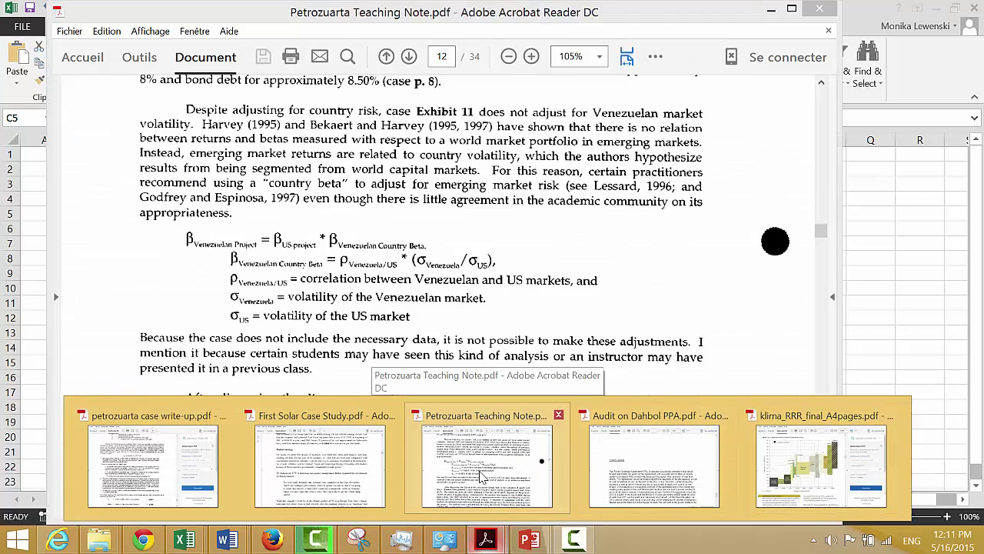
{"action": "mouse_move", "coordinate": [793, 470]}
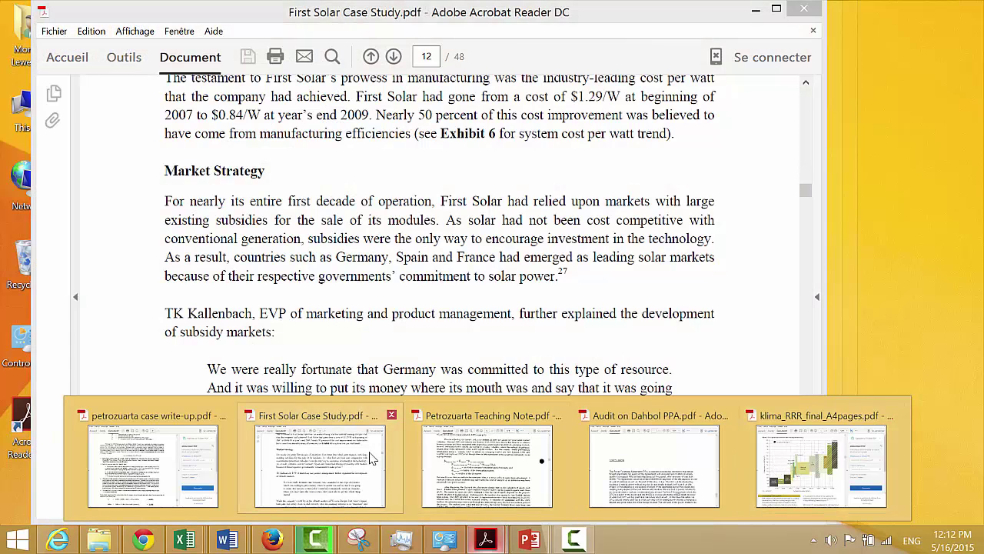
{"action": "left_click", "coordinate": [459, 464]}
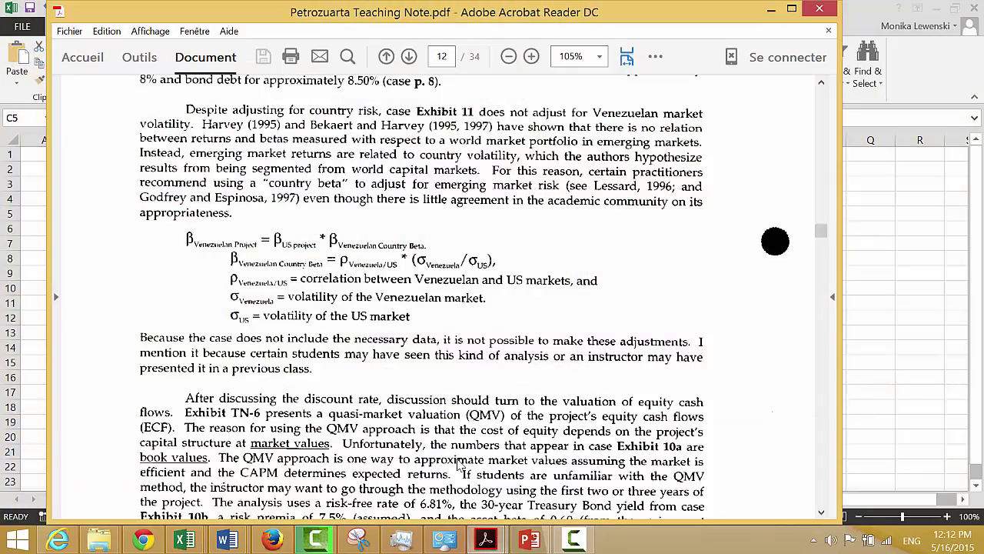
{"action": "scroll", "coordinate": [458, 464], "scroll_direction": "down", "scroll_amount": 20}
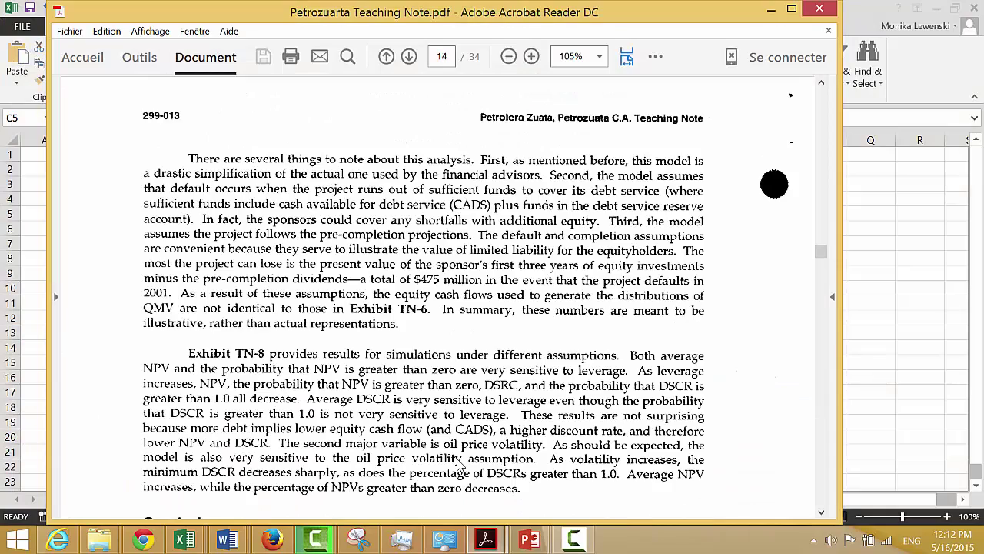
{"action": "scroll", "coordinate": [458, 464], "scroll_direction": "down", "scroll_amount": 20}
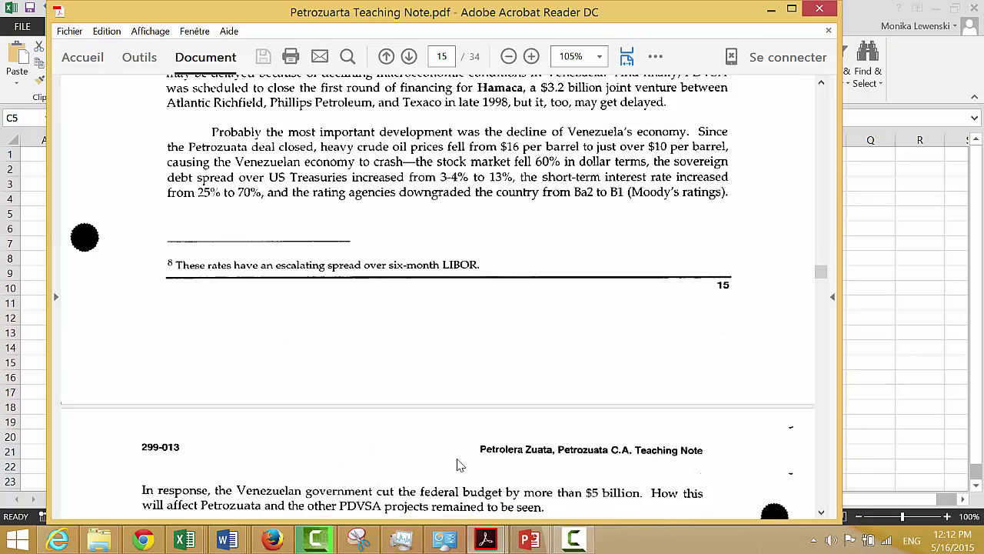
{"action": "scroll", "coordinate": [458, 465], "scroll_direction": "down", "scroll_amount": 1}
{"action": "scroll", "coordinate": [458, 465], "scroll_direction": "up", "scroll_amount": 1}
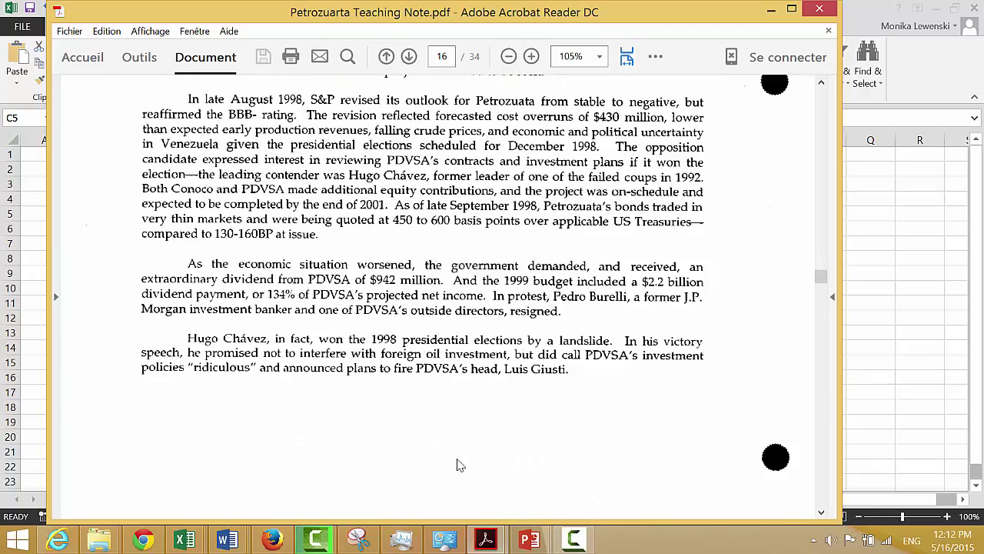
{"action": "scroll", "coordinate": [458, 465], "scroll_direction": "up", "scroll_amount": 20}
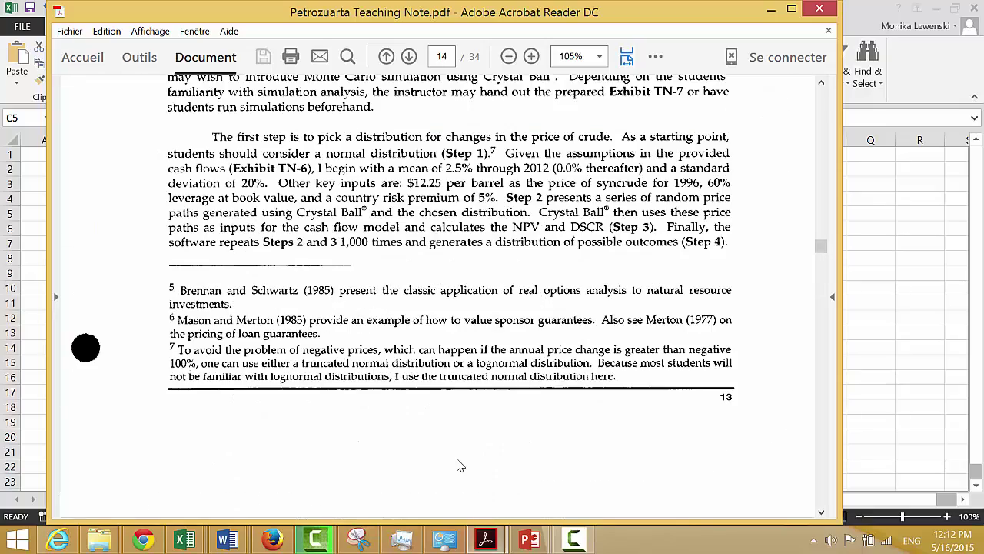
{"action": "scroll", "coordinate": [458, 465], "scroll_direction": "up", "scroll_amount": 15}
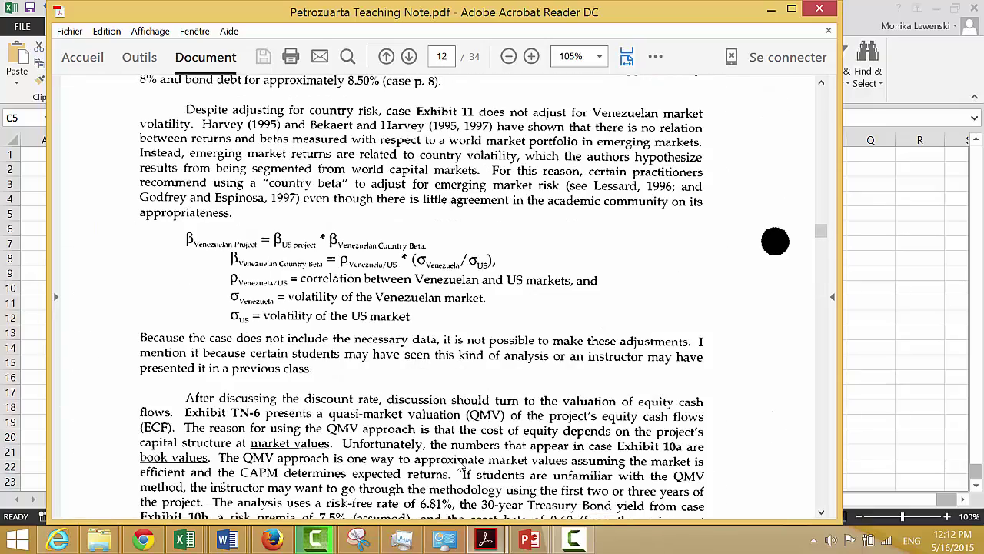
{"action": "scroll", "coordinate": [458, 465], "scroll_direction": "down", "scroll_amount": 20}
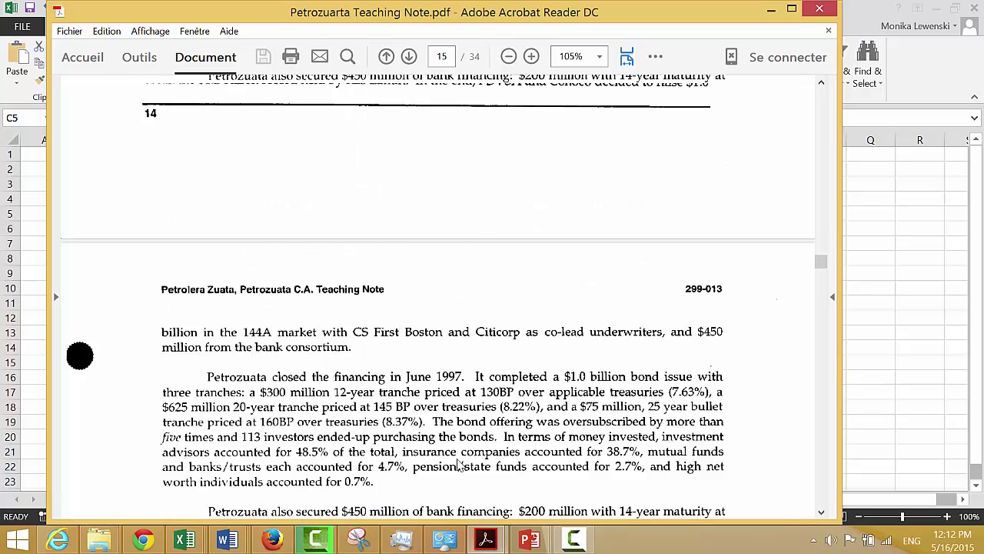
{"action": "scroll", "coordinate": [458, 464], "scroll_direction": "down", "scroll_amount": 20}
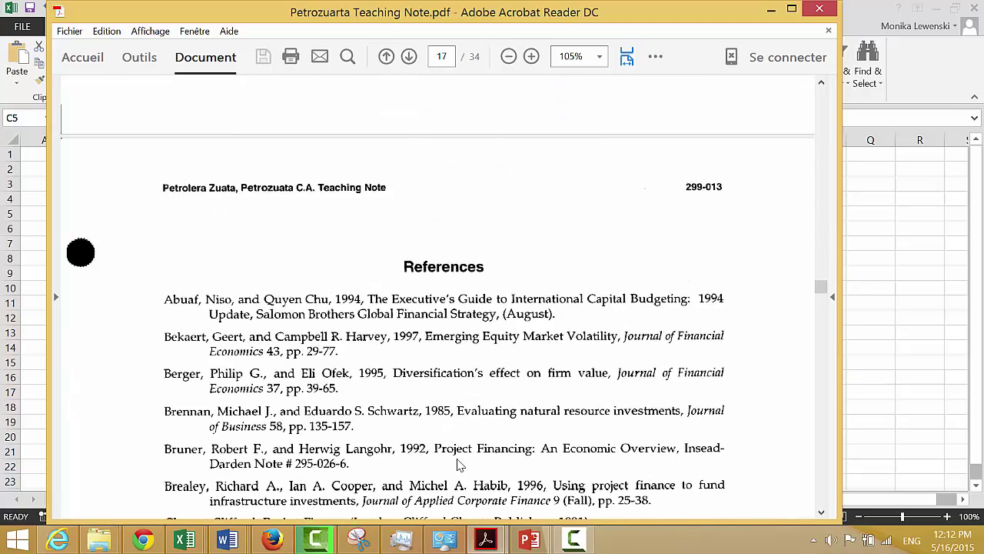
{"action": "scroll", "coordinate": [459, 465], "scroll_direction": "down", "scroll_amount": 15}
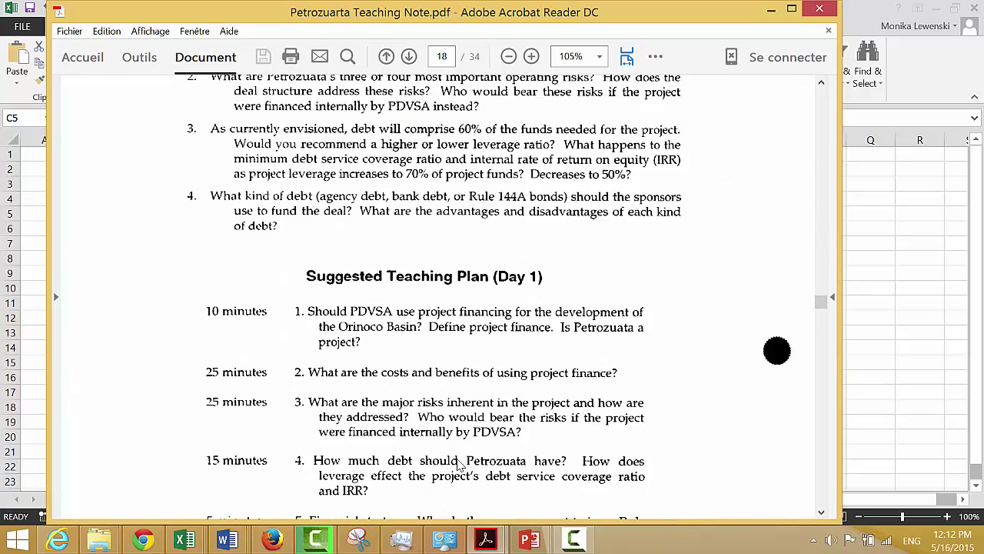
{"action": "scroll", "coordinate": [456, 464], "scroll_direction": "down", "scroll_amount": 20}
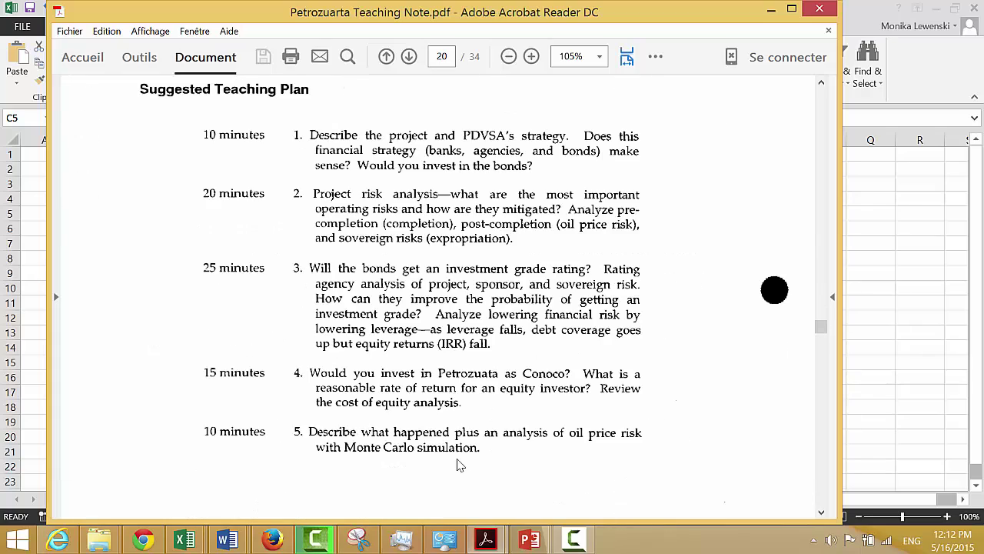
{"action": "scroll", "coordinate": [458, 465], "scroll_direction": "down", "scroll_amount": 20}
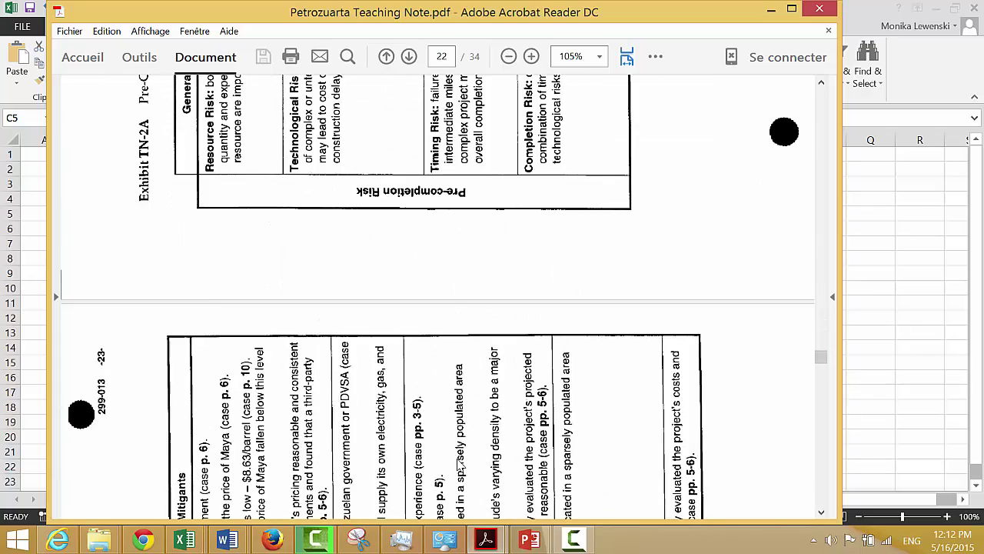
{"action": "scroll", "coordinate": [458, 465], "scroll_direction": "down", "scroll_amount": 15}
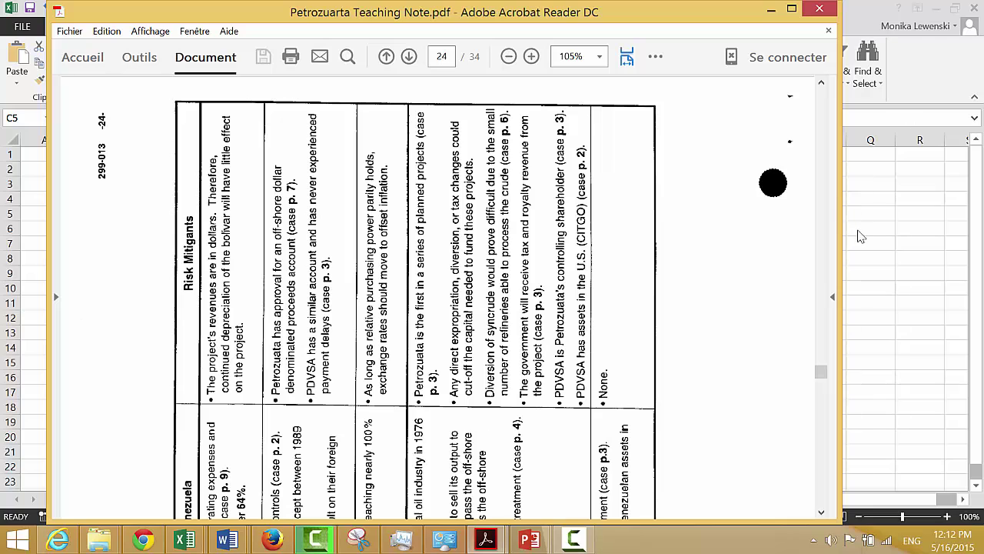
- Return to the Excel workbook and enter 12.5 as the Starting Price in C5
{"action": "key", "text": "alt+Tab"}
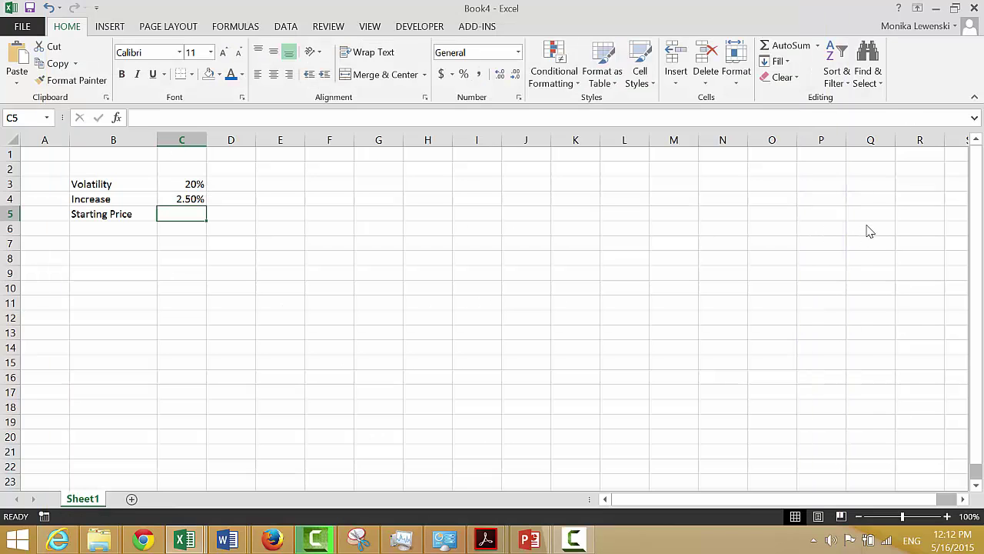
{"action": "type", "text": "12.5"}
{"action": "key", "text": "Return"}
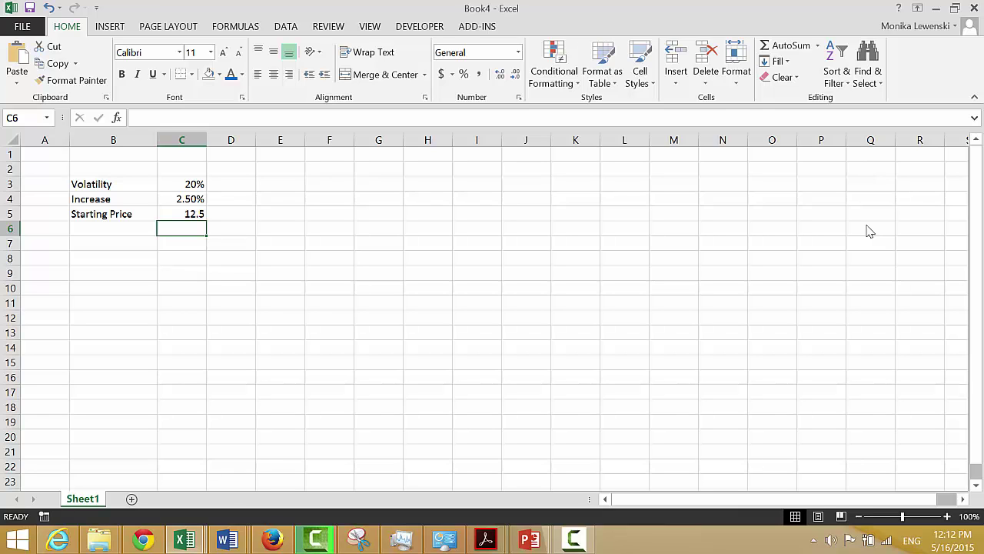
- Enter 1 in D8 and copy it across row 8 through AL8
{"action": "key", "text": "Down"}
{"action": "key", "text": "Down"}
{"action": "key", "text": "Left"}
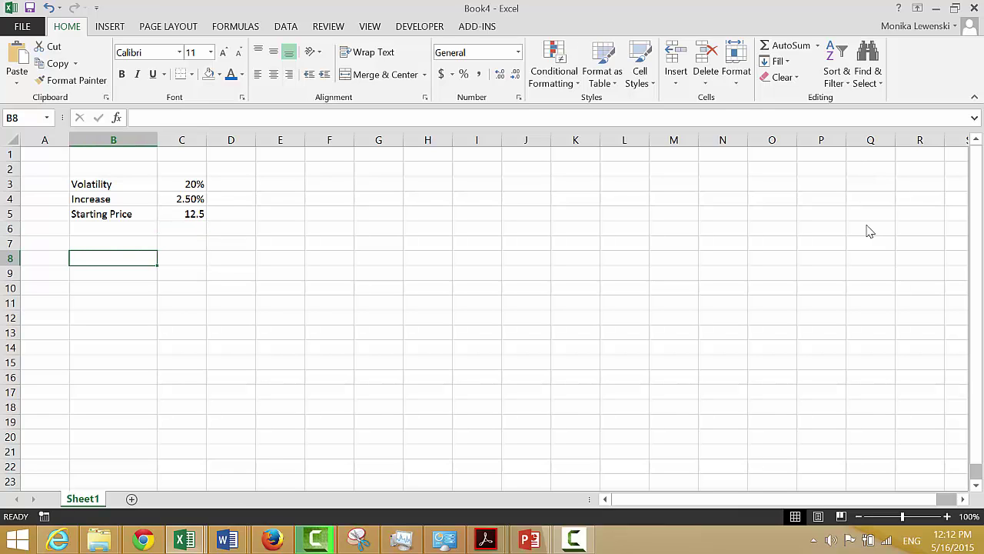
{"action": "key", "text": "Right"}
{"action": "key", "text": "Right"}
{"action": "type", "text": "1"}
{"action": "key", "text": "Right"}
{"action": "key", "text": "shift+Right"}
{"action": "key", "text": "shift+Right"}
{"action": "key", "text": "shift+Right"}
{"action": "key", "text": "shift+Right"}
{"action": "key", "text": "shift+Right"}
{"action": "key", "text": "shift+Right"}
{"action": "key", "text": "shift+Right"}
{"action": "key", "text": "shift+Right"}
{"action": "key", "text": "shift+Right"}
{"action": "key", "text": "shift+Right"}
{"action": "key", "text": "shift+Right"}
{"action": "key", "text": "shift+Right"}
{"action": "key", "text": "shift+Right"}
{"action": "key", "text": "shift+Right"}
{"action": "key", "text": "shift+Right"}
{"action": "key", "text": "shift+Right"}
{"action": "key", "text": "shift+Right"}
{"action": "key", "text": "shift+Right"}
{"action": "key", "text": "shift+Right"}
{"action": "key", "text": "shift+Right"}
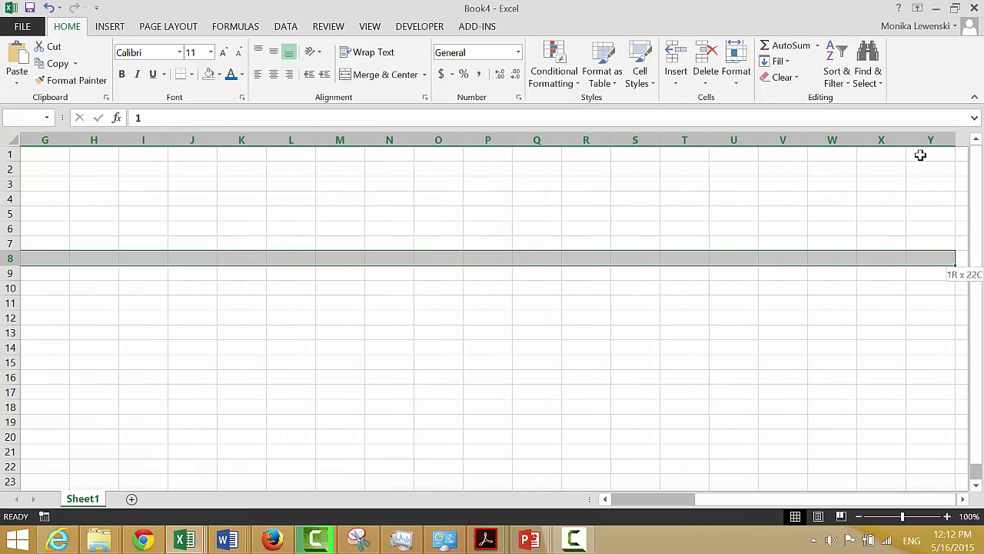
{"action": "key", "text": "shift+Right"}
{"action": "key", "text": "shift+Right"}
{"action": "key", "text": "shift+Right"}
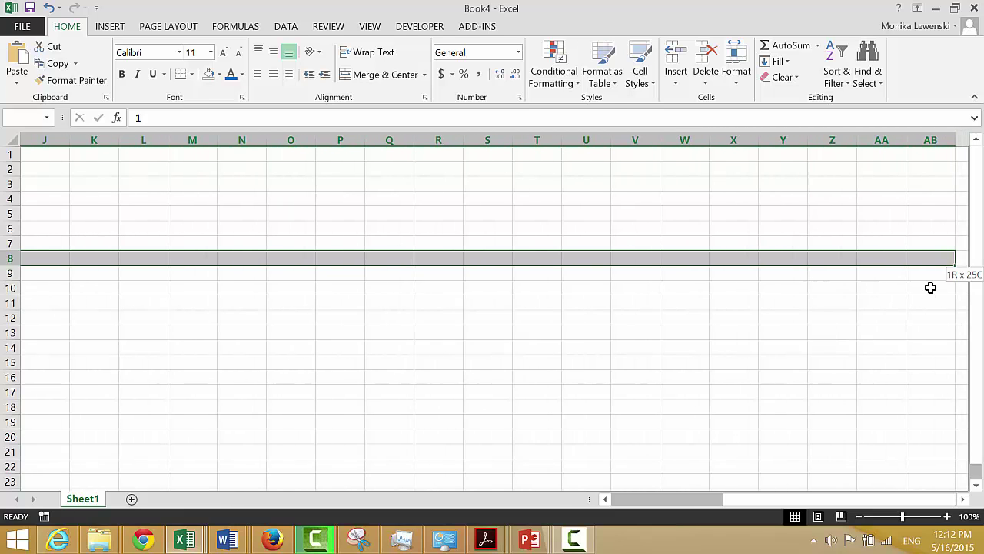
{"action": "key", "text": "shift+Right"}
{"action": "key", "text": "shift+Right"}
{"action": "key", "text": "shift+Right"}
{"action": "key", "text": "shift+Right"}
{"action": "key", "text": "shift+Right"}
{"action": "key", "text": "shift+Right"}
{"action": "key", "text": "shift+Right"}
{"action": "key", "text": "shift+Right"}
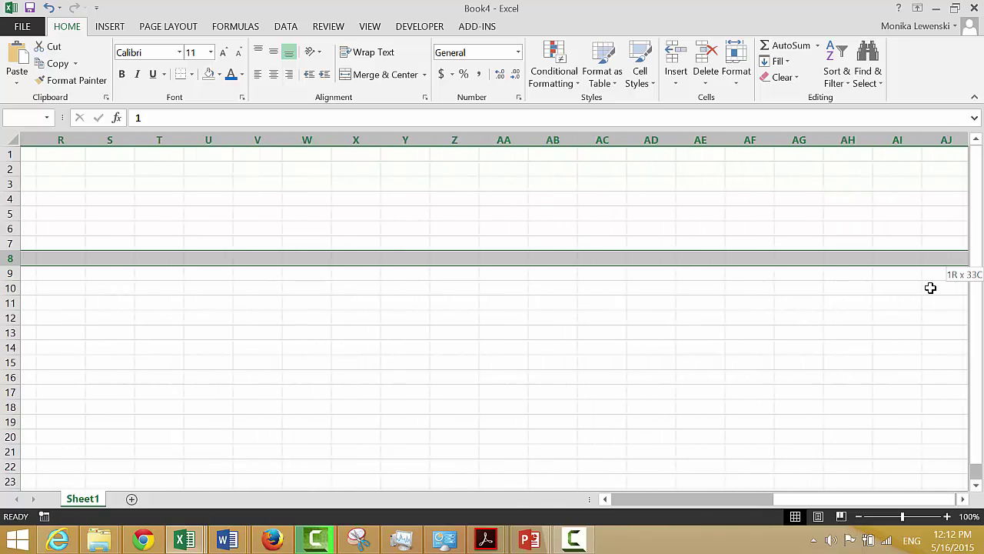
{"action": "key", "text": "shift+Right"}
{"action": "key", "text": "shift+Right"}
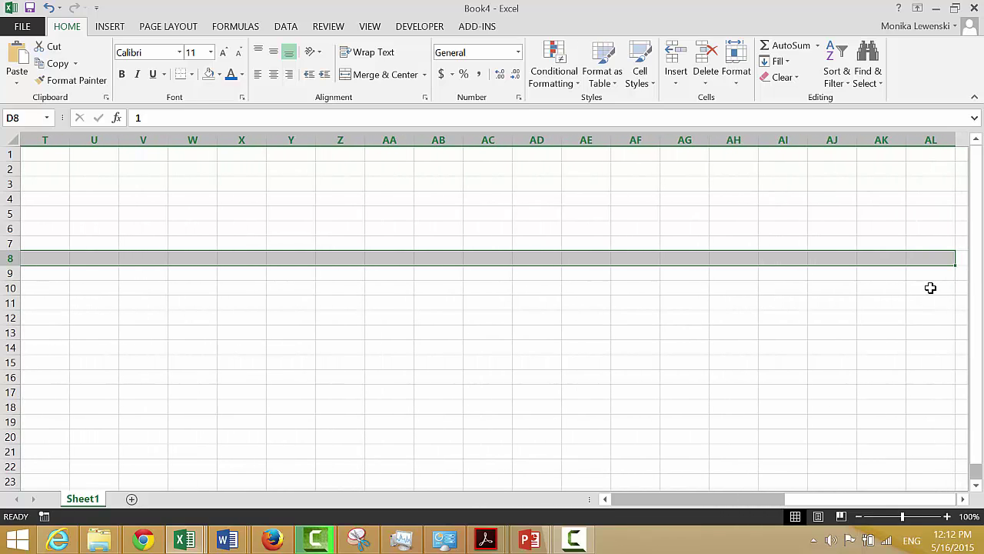
{"action": "key", "text": "ctrl+r"}
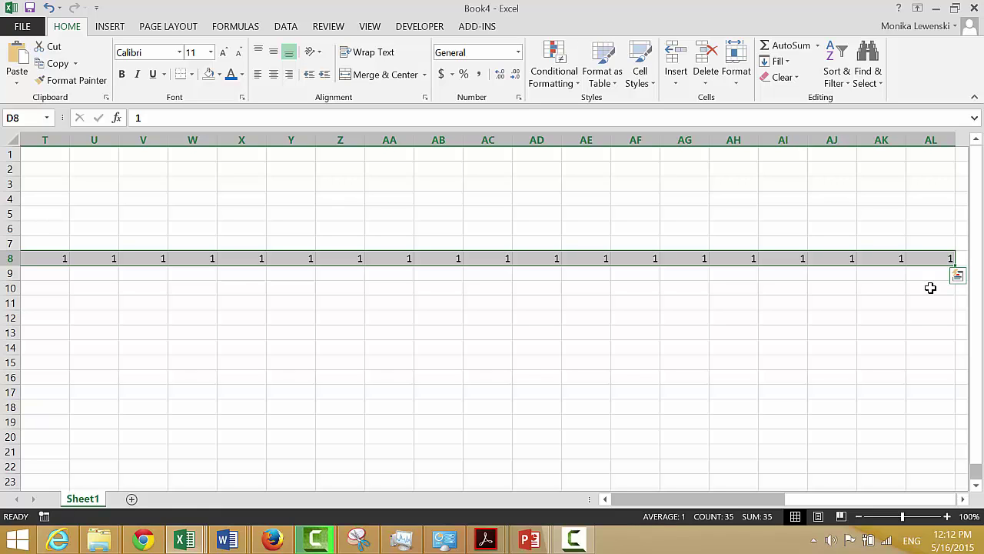
- Turn D8:AL8 into a linear series along the row with a step value of 1
{"action": "key", "text": "alt"}
{"action": "key", "text": "e"}
{"action": "key", "text": "i"}
{"action": "key", "text": "s"}
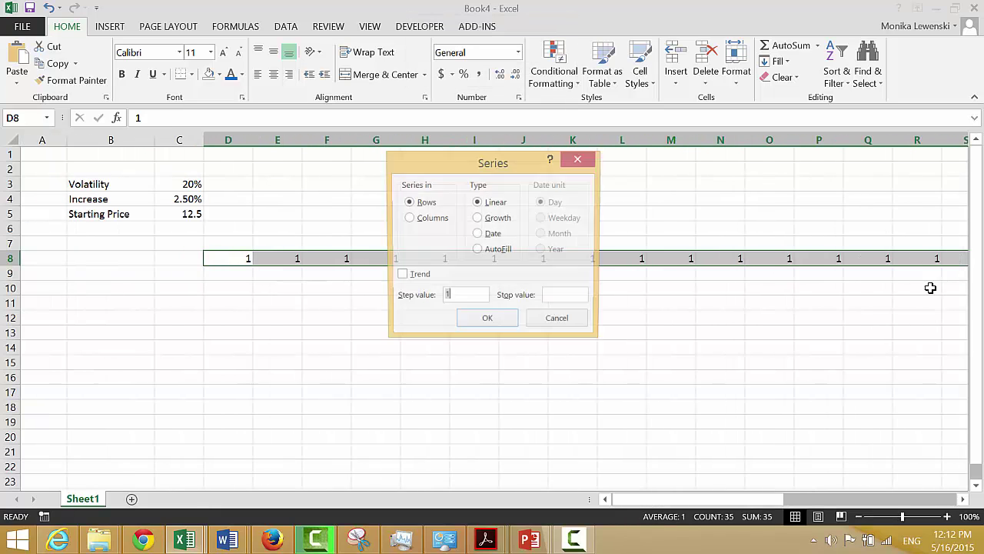
{"action": "key", "text": "Return"}
- Enter the label Oil Price in B9, beneath the period number row
{"action": "key", "text": "Left"}
{"action": "key", "text": "Left"}
{"action": "key", "text": "Down"}
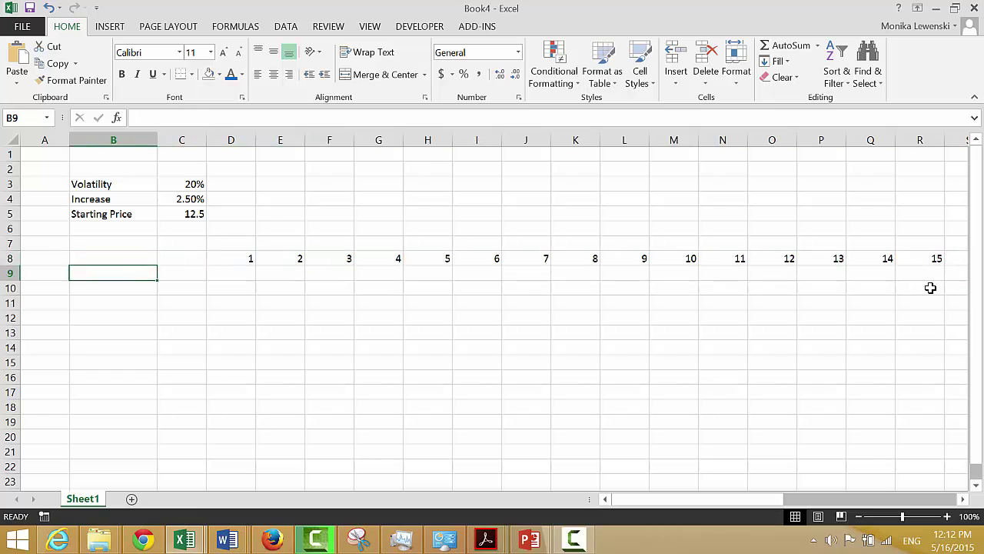
{"action": "key", "text": "Right"}
{"action": "key", "text": "Left"}
{"action": "type", "text": "Oil Price"}
{"action": "key", "text": "Return"}
{"action": "key", "text": "Up"}
{"action": "key", "text": "Right"}
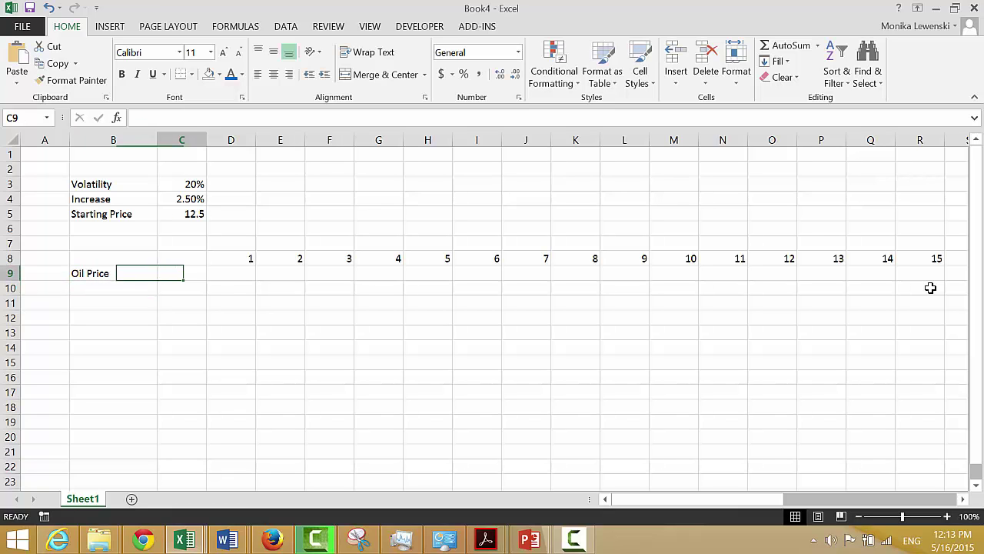
- Create range names for the assumption values in C3:C5 from their labels in column B
{"action": "key", "text": "Right"}
{"action": "key", "text": "Up"}
{"action": "key", "text": "Up"}
{"action": "key", "text": "Up"}
{"action": "key", "text": "Up"}
{"action": "key", "text": "Up"}
{"action": "key", "text": "Up"}
{"action": "key", "text": "Left"}
{"action": "key", "text": "Left"}
{"action": "key", "text": "shift+Right"}
{"action": "key", "text": "shift+Down"}
{"action": "key", "text": "shift+Down"}
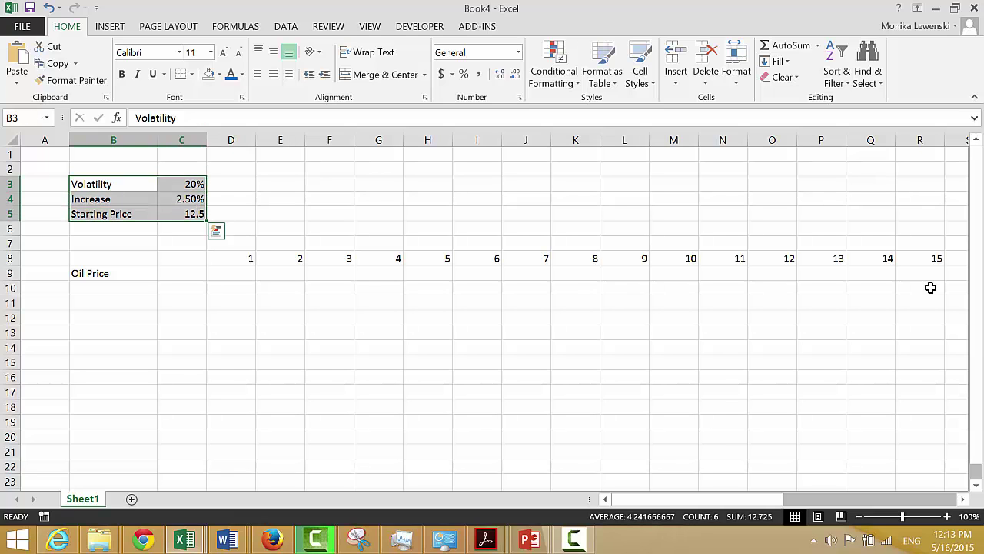
{"action": "key", "text": "ctrl+shift+F3"}
{"action": "key", "text": "Return"}
- Link the initial Oil Price in C9 to the Starting Price value in C5
{"action": "key", "text": "Down"}
{"action": "key", "text": "Down"}
{"action": "key", "text": "Down"}
{"action": "key", "text": "Down"}
{"action": "key", "text": "Down"}
{"action": "key", "text": "Down"}
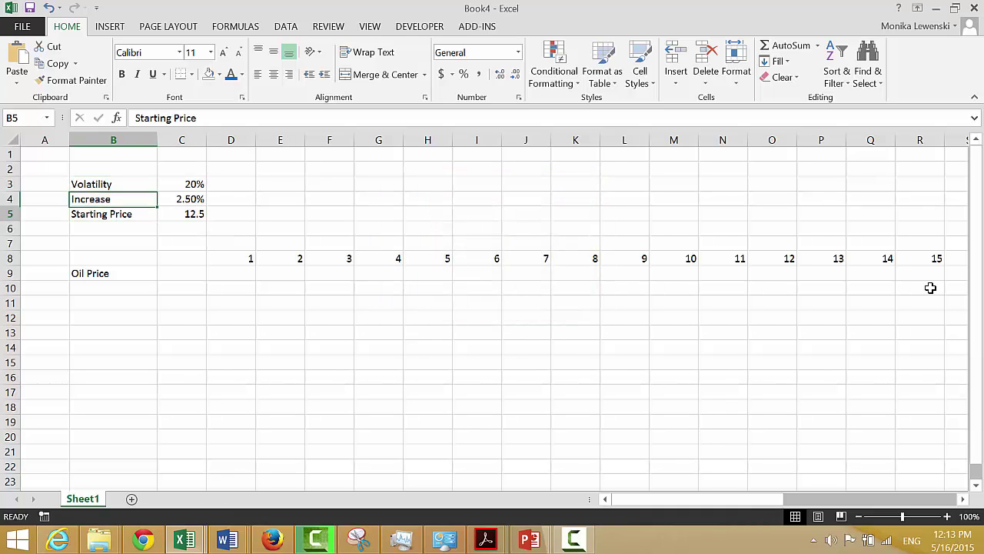
{"action": "key", "text": "Right"}
{"action": "key", "text": "Right"}
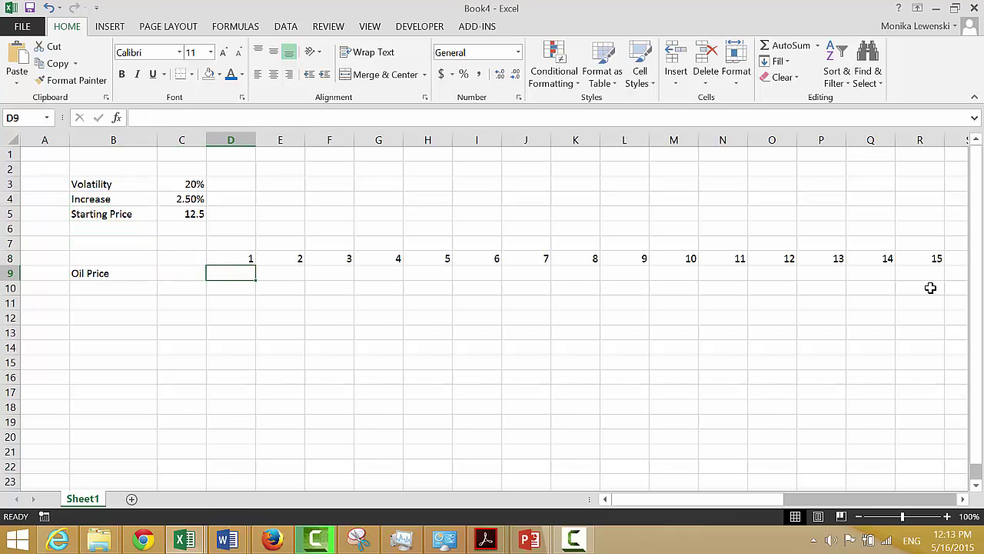
{"action": "key", "text": "Left"}
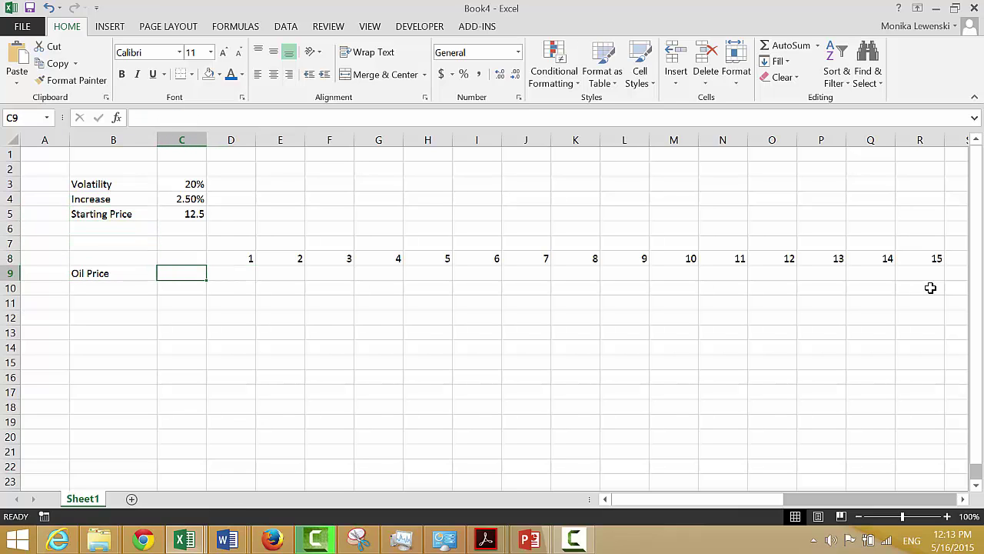
{"action": "type", "text": "="}
{"action": "key", "text": "Up"}
{"action": "key", "text": "Up"}
{"action": "key", "text": "Up"}
{"action": "key", "text": "Up"}
{"action": "key", "text": "Return"}
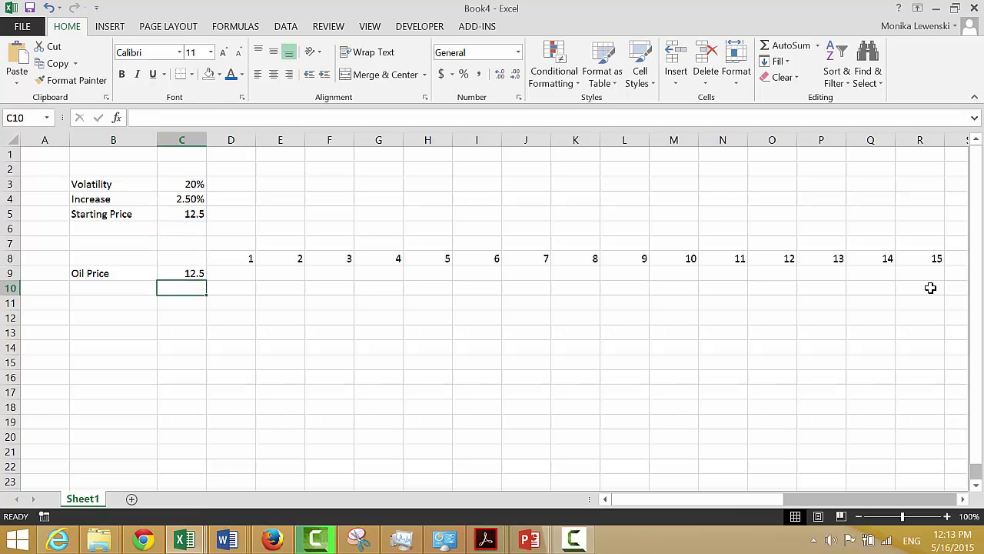
{"action": "key", "text": "Up"}
{"action": "key", "text": "Right"}
{"action": "type", "text": "="}
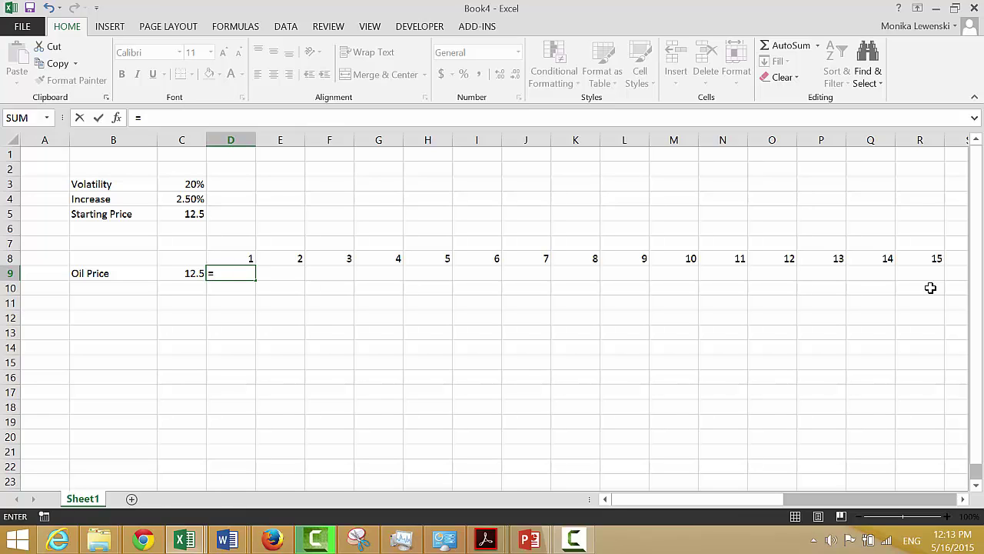
{"action": "key", "text": "Escape"}
- Enter the text Pt in F4 as the start of a written price formula note
{"action": "key", "text": "Up"}
{"action": "key", "text": "Up"}
{"action": "key", "text": "Up"}
{"action": "key", "text": "Up"}
{"action": "key", "text": "Up"}
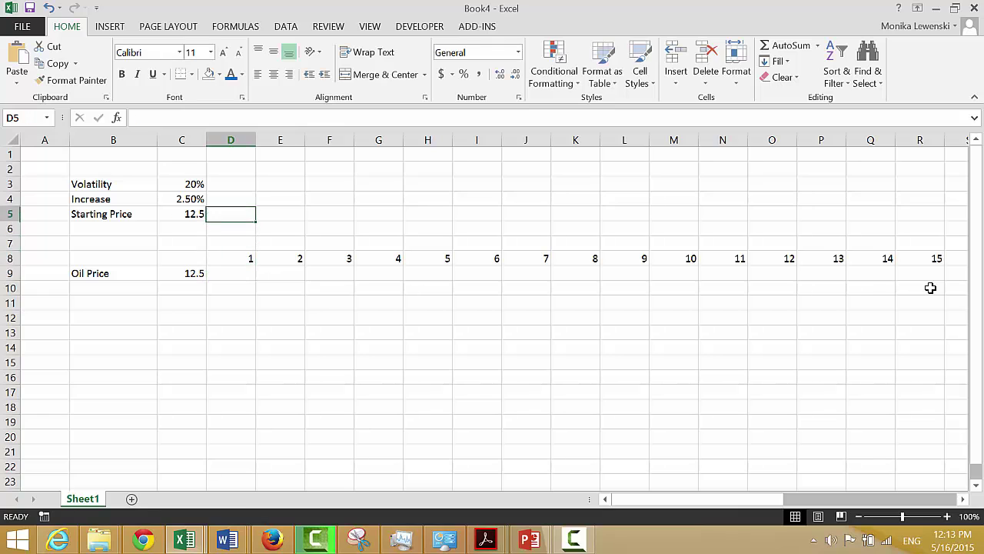
{"action": "key", "text": "Right"}
{"action": "key", "text": "Right"}
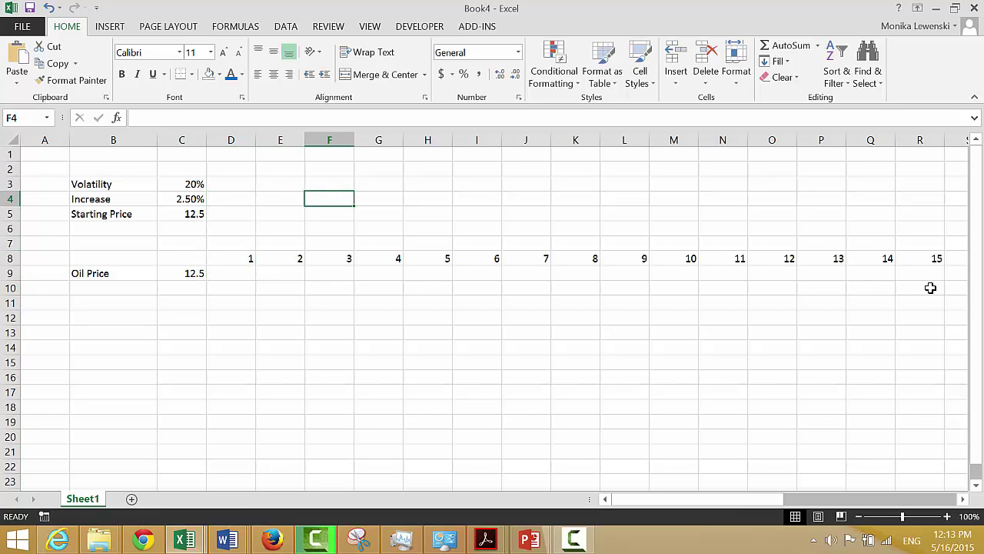
{"action": "type", "text": "p"}
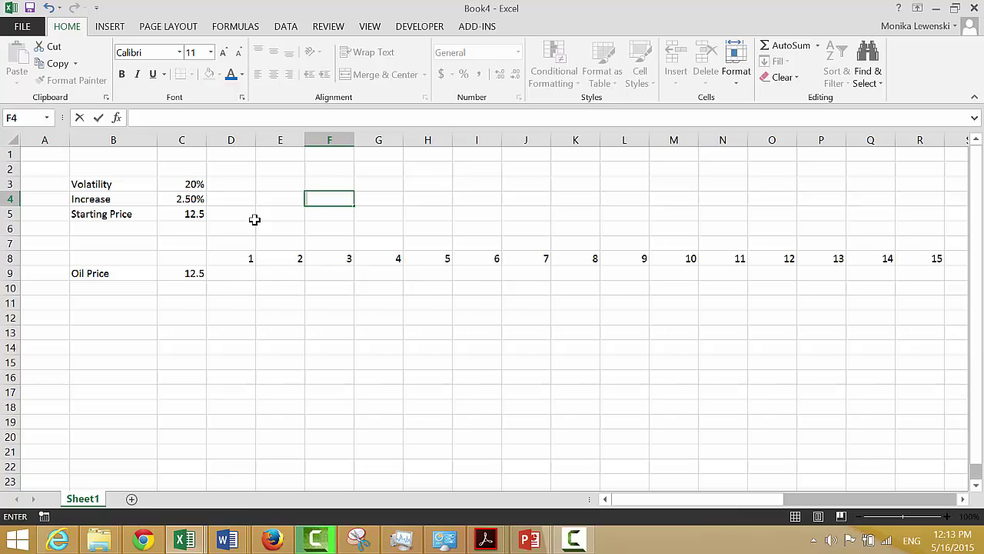
{"action": "key", "text": "Return"}
{"action": "key", "text": "Up"}
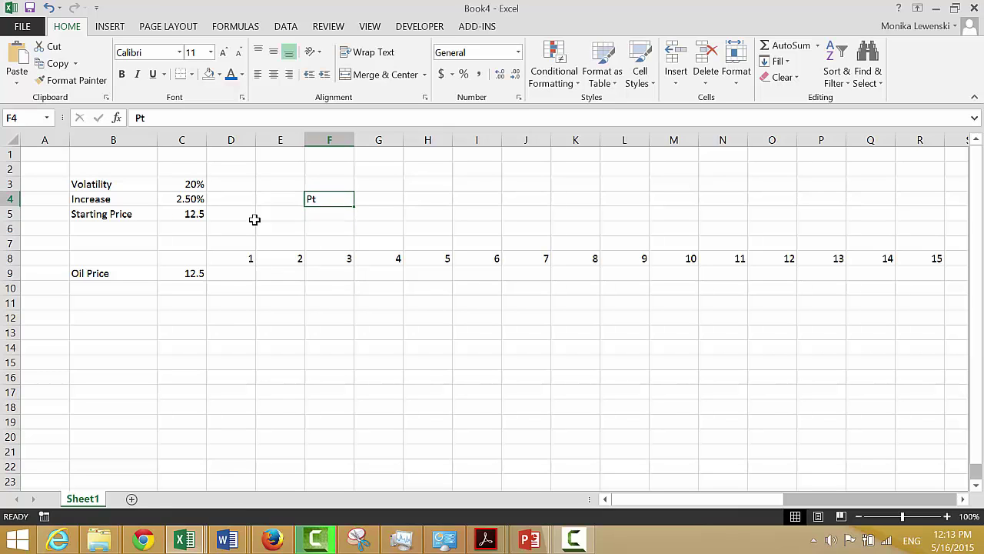
- Complete the price formula note in F4 as Pt = Pt-1 + Pt-1 x vol x rand number
{"action": "key", "text": "F2"}
{"action": "type", "text": "t"}
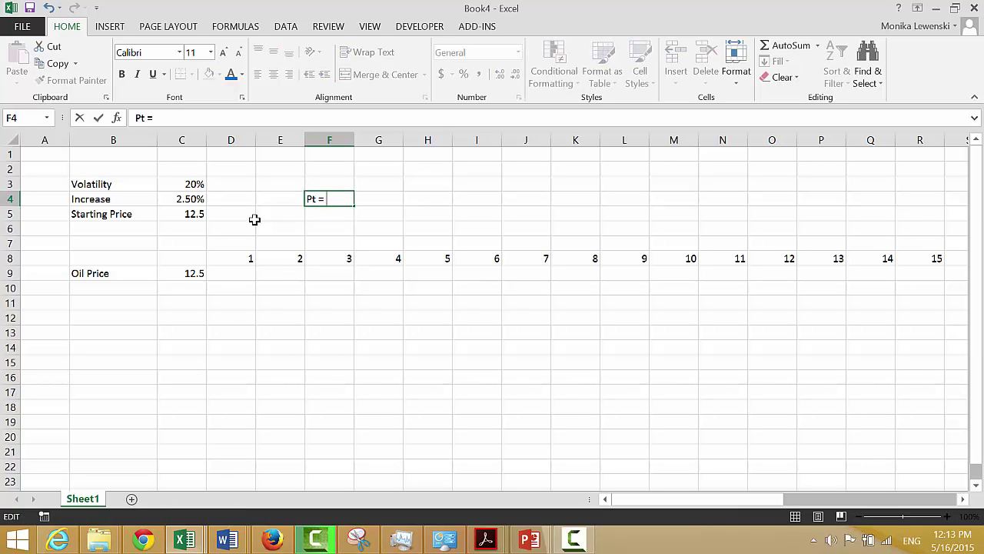
{"action": "type", "text": "Pt-1"}
{"action": "type", "text": "+ P"}
{"action": "type", "text": "t-1 x vo"}
{"action": "key", "text": "BackSpace"}
{"action": "key", "text": "BackSpace"}
{"action": "type", "text": "ol x"}
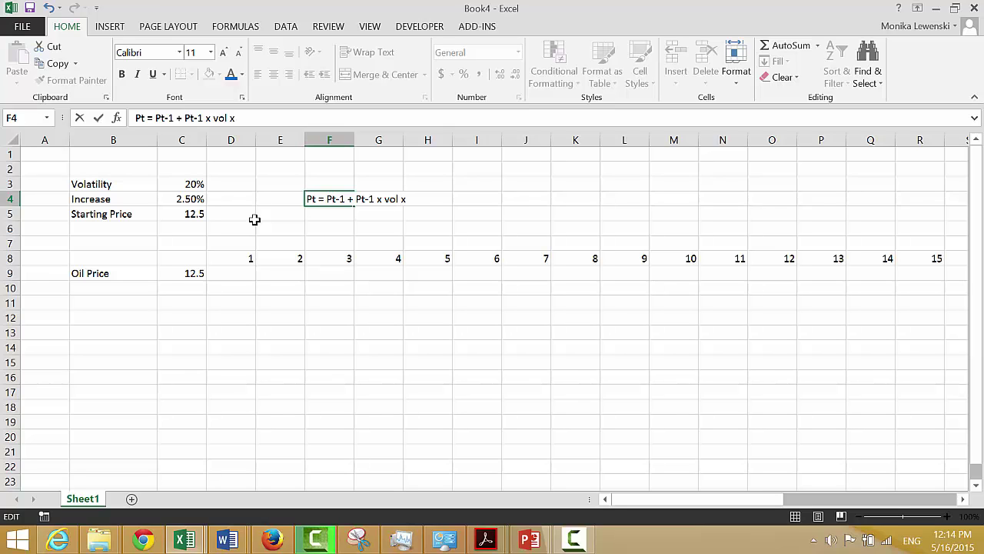
{"action": "type", "text": " rand number"}
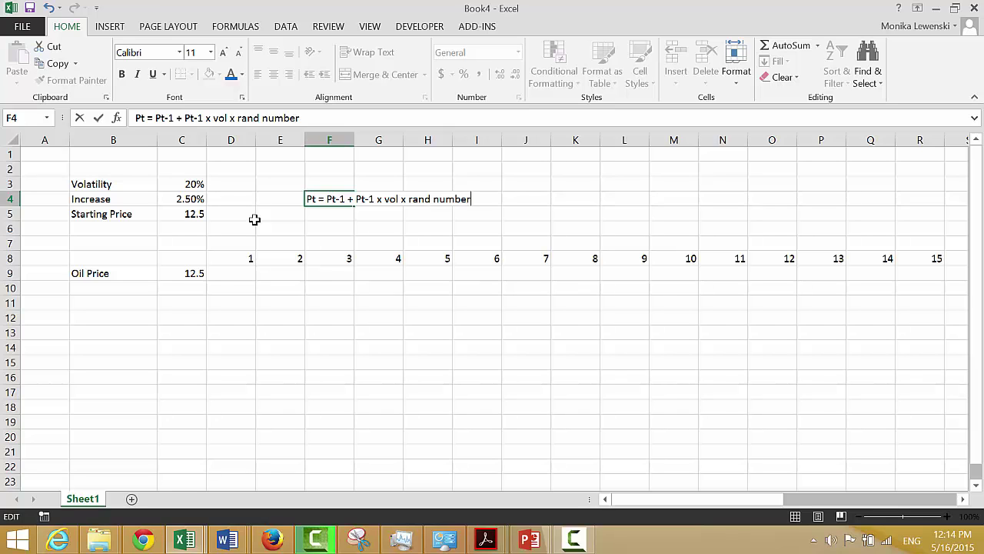
{"action": "key", "text": "ctrl+Return"}
{"action": "key", "text": "Return"}
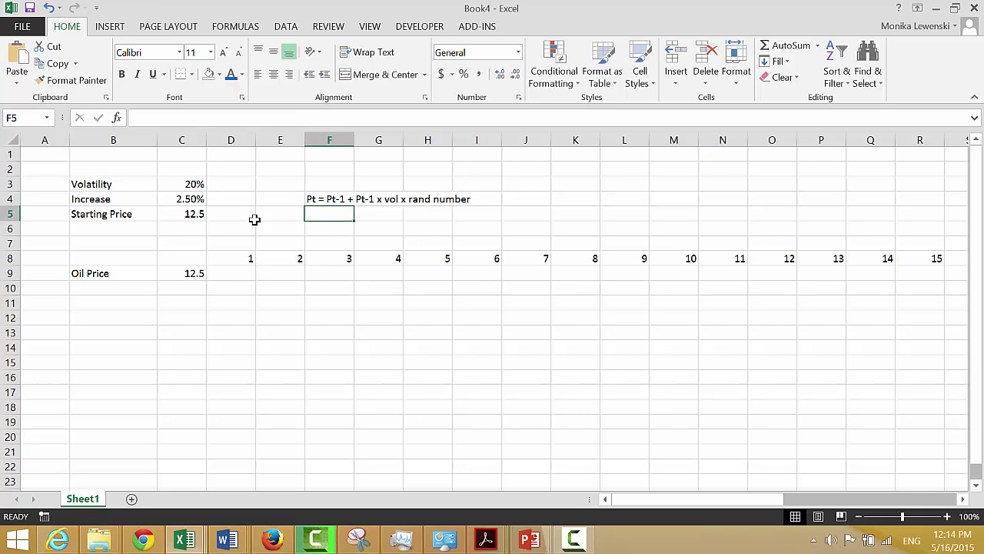
- Start a formula in D9, the period 1 oil price, with the opening letters of a normal-distribution function
{"action": "key", "text": "Right"}
{"action": "key", "text": "Left"}
{"action": "key", "text": "Left"}
{"action": "key", "text": "Down"}
{"action": "key", "text": "Down"}
{"action": "key", "text": "Down"}
{"action": "key", "text": "Down"}
{"action": "key", "text": "Left"}
{"action": "key", "text": "Left"}
{"action": "key", "text": "Right"}
{"action": "type", "text": "=no"}
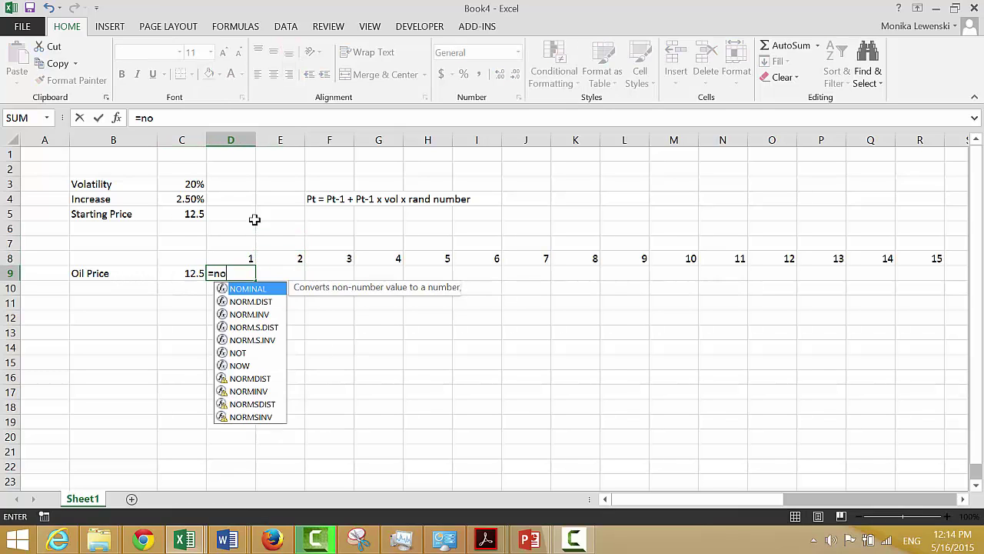
{"action": "type", "text": "m"}
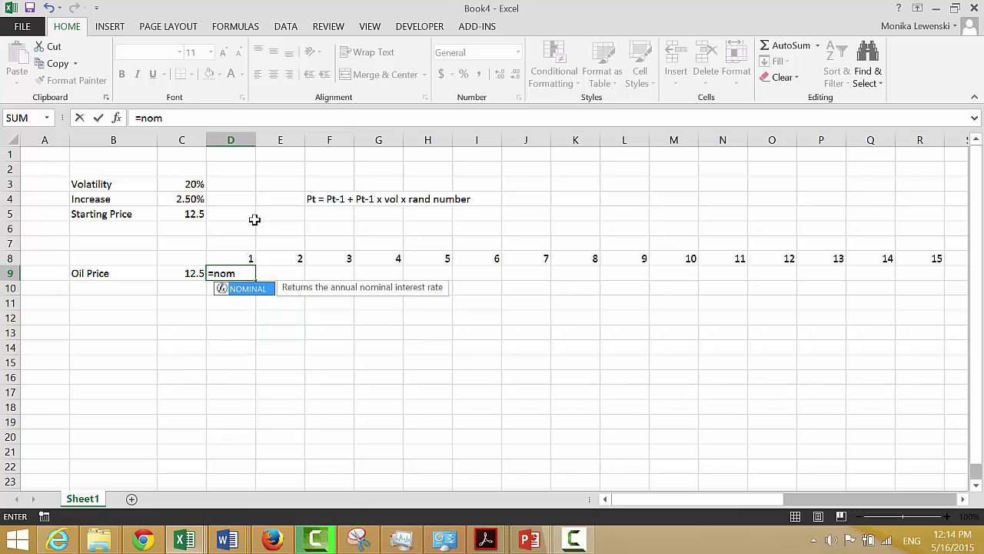
{"action": "type", "text": "in"}
{"action": "type", "text": "n"}
{"action": "key", "text": "BackSpace"}
{"action": "key", "text": "BackSpace"}
{"action": "key", "text": "BackSpace"}
{"action": "key", "text": "BackSpace"}
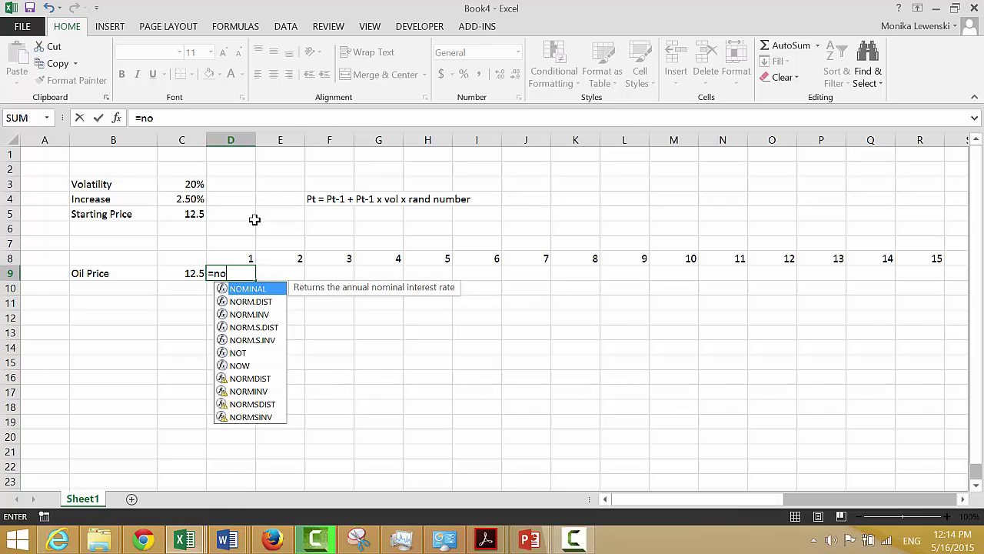
- Try to enter the NORMINV function in D9 with rand() as its probability argument
{"action": "type", "text": "rmin"}
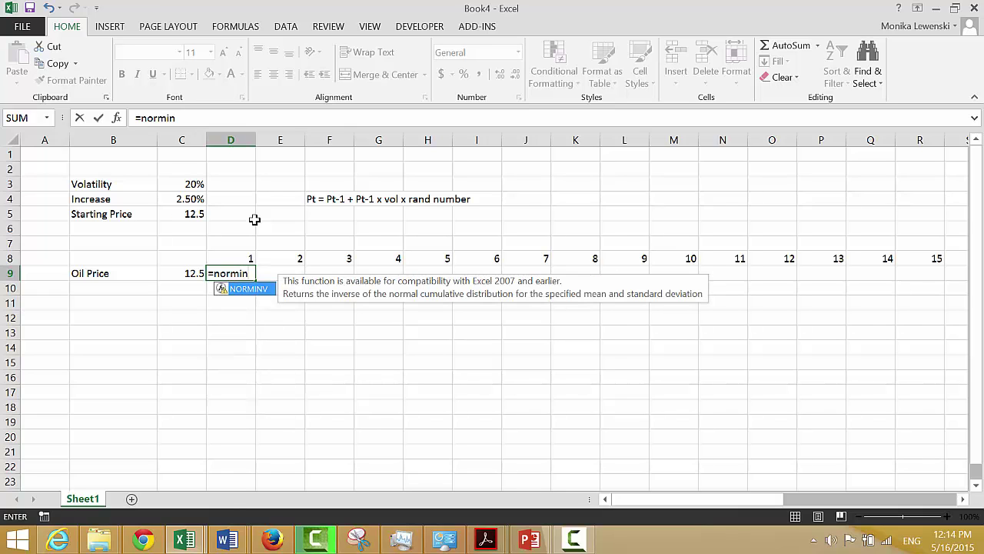
{"action": "key", "text": "Tab"}
{"action": "type", "text": "rangd"}
{"action": "key", "text": "BackSpace"}
{"action": "key", "text": "BackSpace"}
{"action": "type", "text": "d()"}
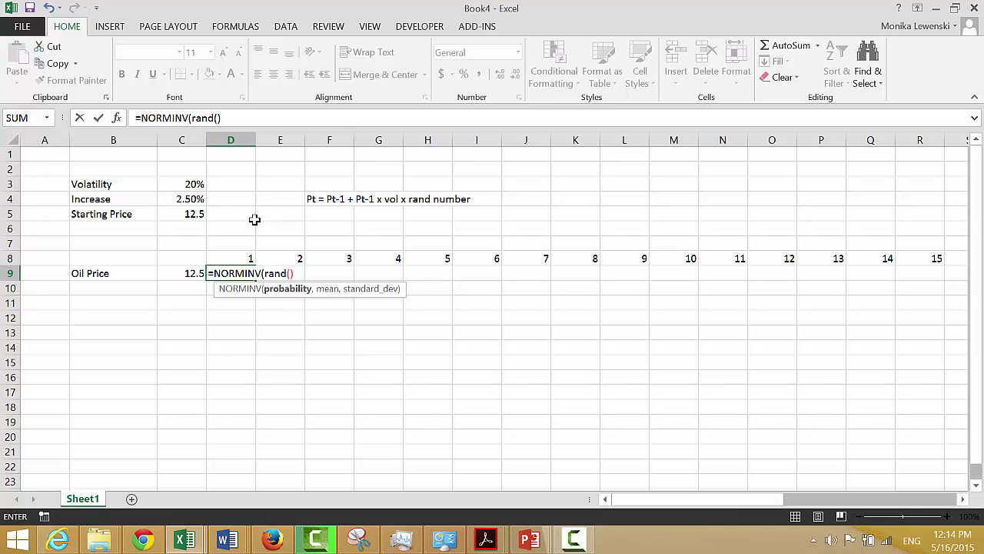
{"action": "key", "text": "Return"}
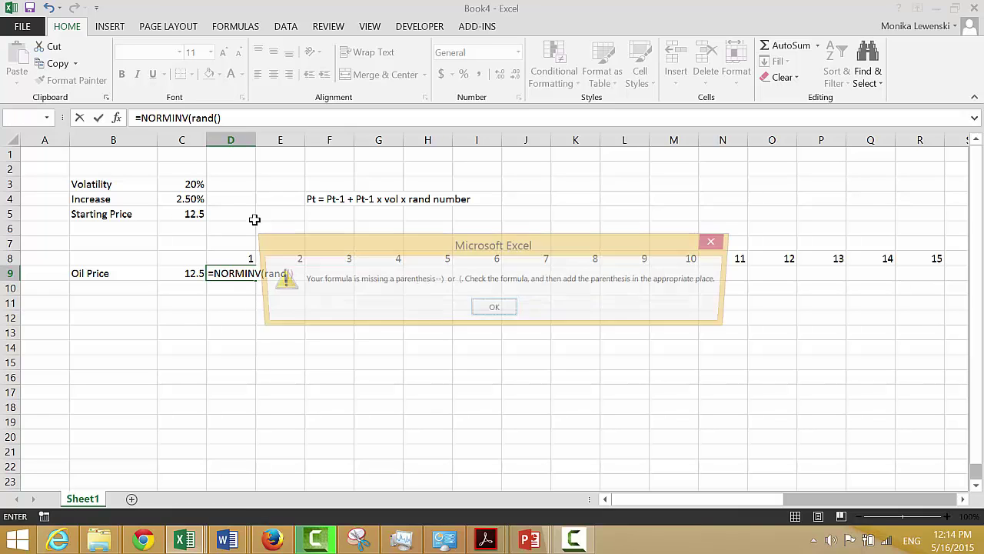
{"action": "key", "text": "Return"}
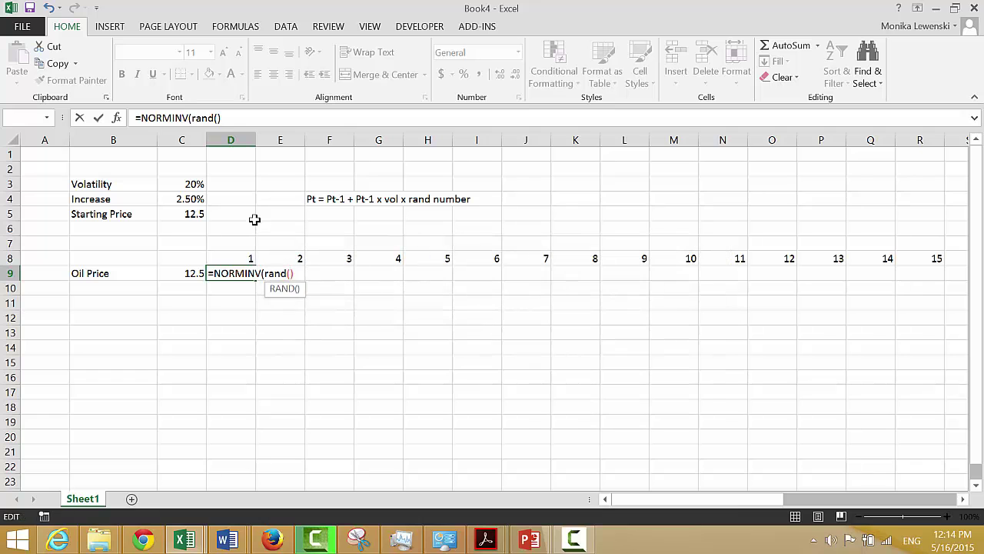
{"action": "key", "text": "alt+Tab"}
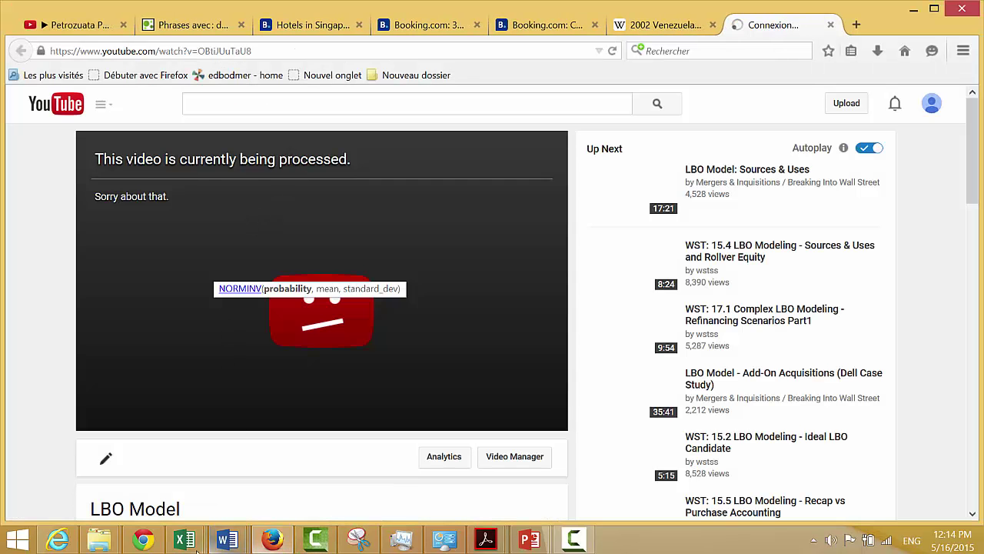
{"action": "mouse_move", "coordinate": [191, 544]}
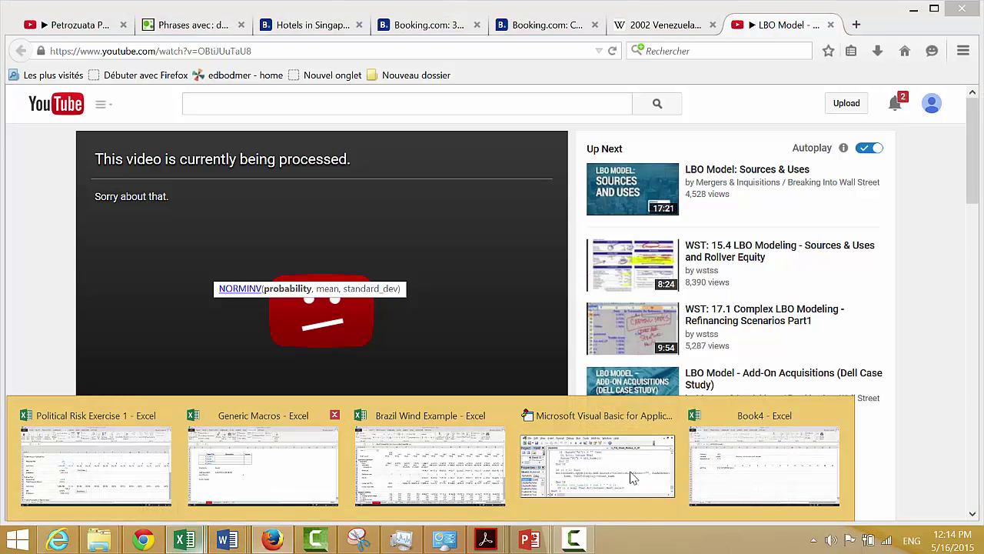
{"action": "left_click", "coordinate": [733, 478]}
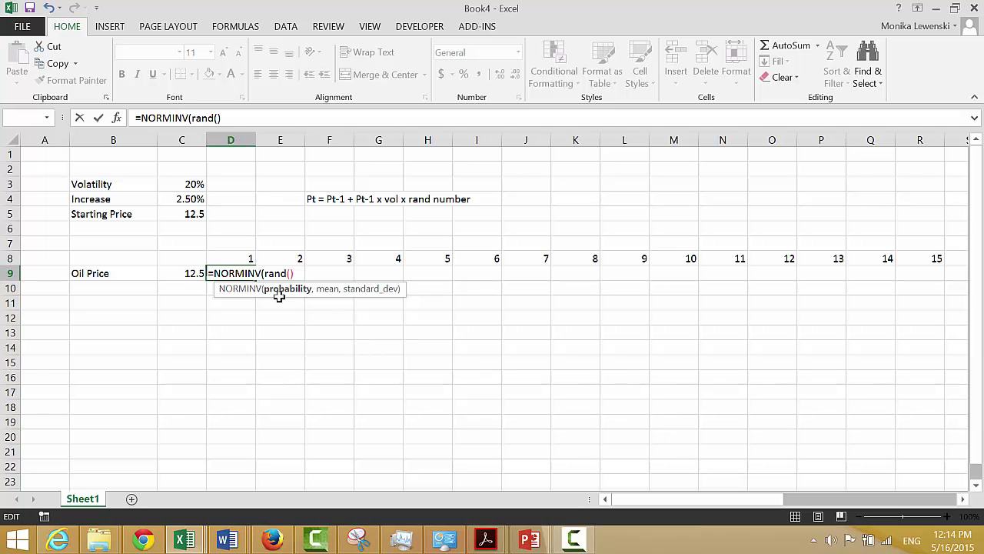
- Change the function in D9 to NORMSINV and commit the formula as =NORMSINV(RAND())
{"action": "left_click", "coordinate": [237, 272]}
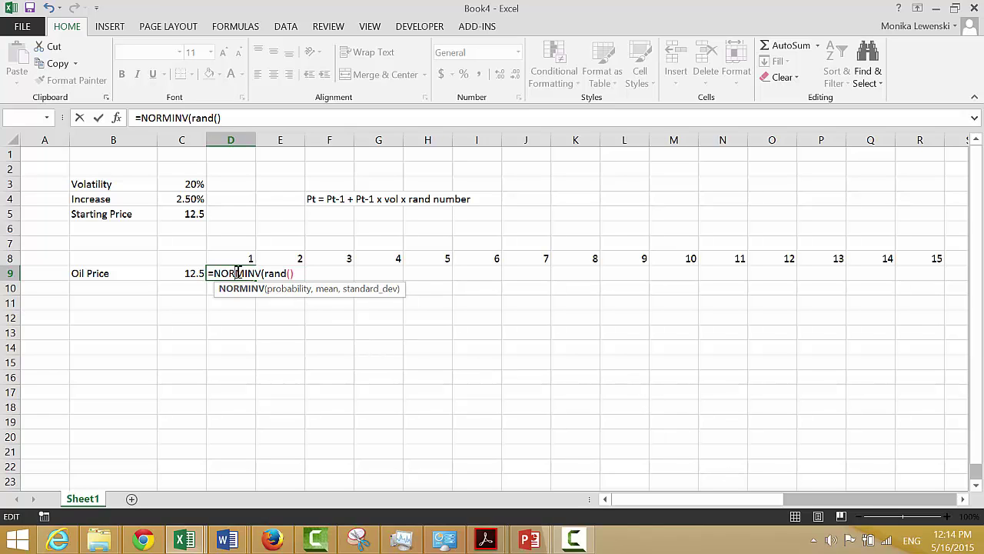
{"action": "type", "text": "S"}
{"action": "key", "text": "Return"}
{"action": "key", "text": "Return"}
{"action": "left_click", "coordinate": [238, 273]}
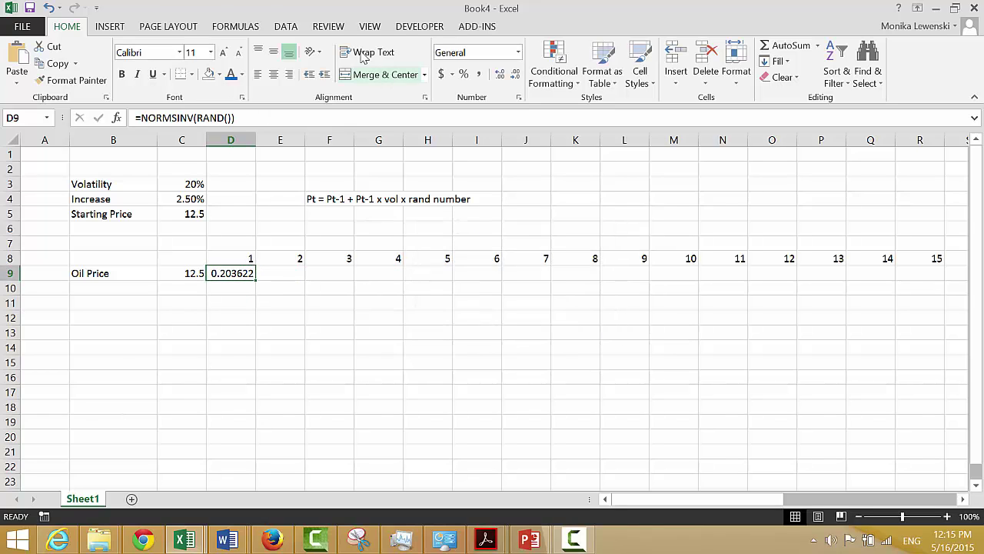
- Recalculate the sheet repeatedly to examine how the random draw in D9 varies
{"action": "left_click", "coordinate": [253, 26]}
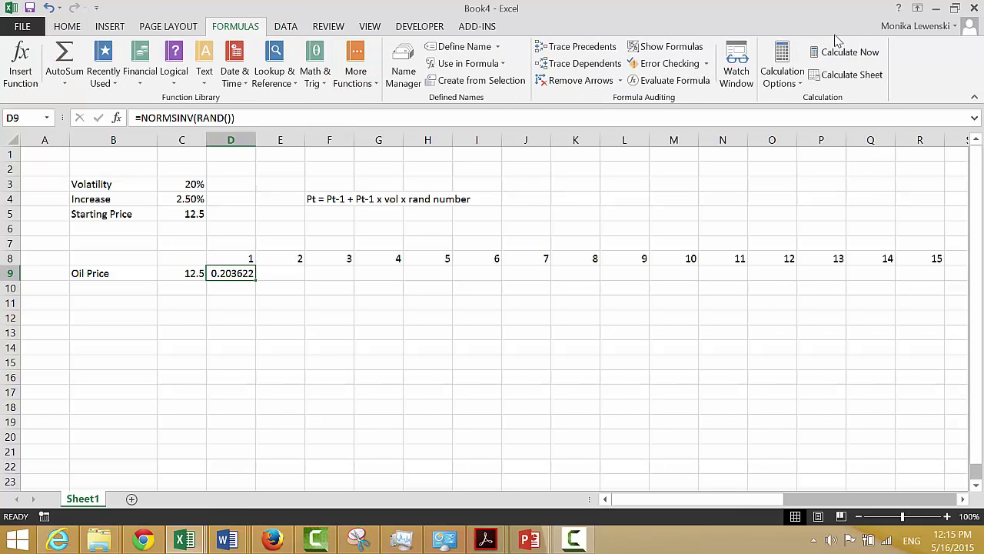
{"action": "left_click", "coordinate": [832, 75]}
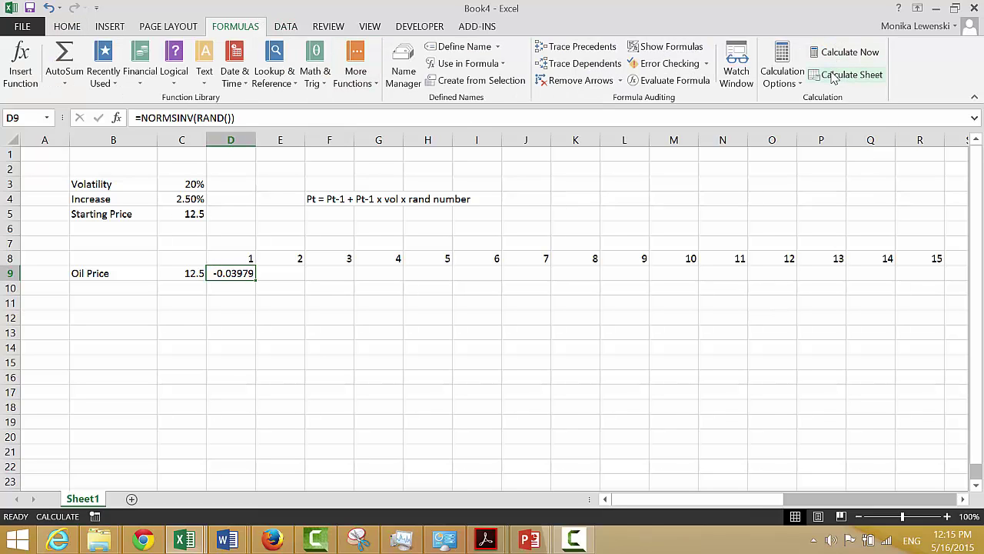
{"action": "left_click", "coordinate": [833, 74]}
{"action": "left_click", "coordinate": [833, 74]}
{"action": "left_click", "coordinate": [833, 75]}
{"action": "left_click", "coordinate": [833, 74]}
{"action": "left_click", "coordinate": [832, 74]}
{"action": "left_click", "coordinate": [833, 75]}
{"action": "left_click", "coordinate": [833, 75]}
{"action": "left_click", "coordinate": [833, 75]}
{"action": "left_click", "coordinate": [832, 75]}
{"action": "left_click", "coordinate": [833, 75]}
- Insert C9+C9* before the random draw in D9 so the formula builds on the previous price
{"action": "key", "text": "F2"}
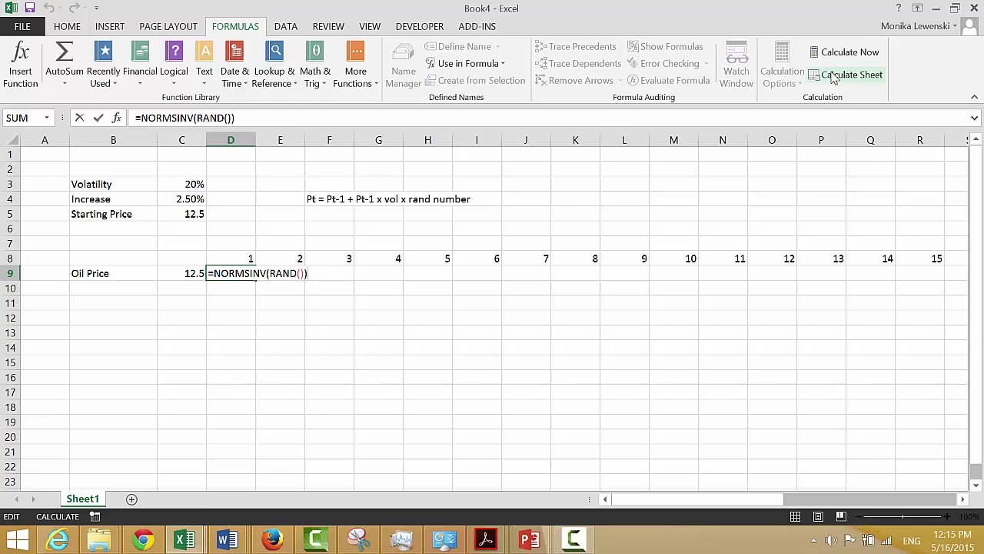
{"action": "key", "text": "Left"}
{"action": "key", "text": "Left"}
{"action": "key", "text": "Left"}
{"action": "key", "text": "Left"}
{"action": "key", "text": "Left"}
{"action": "key", "text": "Left"}
{"action": "key", "text": "Left"}
{"action": "key", "text": "Left"}
{"action": "key", "text": "Left"}
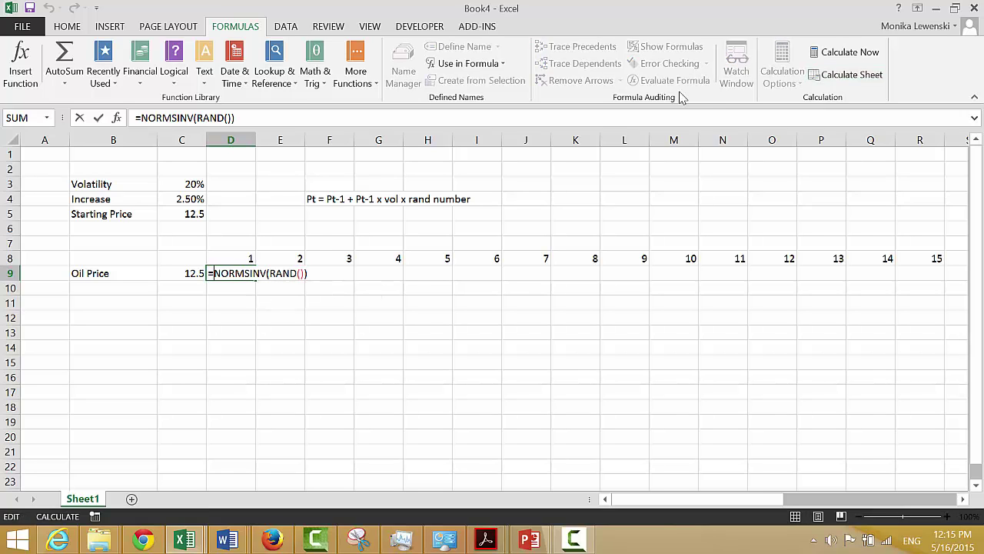
{"action": "left_click", "coordinate": [187, 275]}
{"action": "type", "text": "+"}
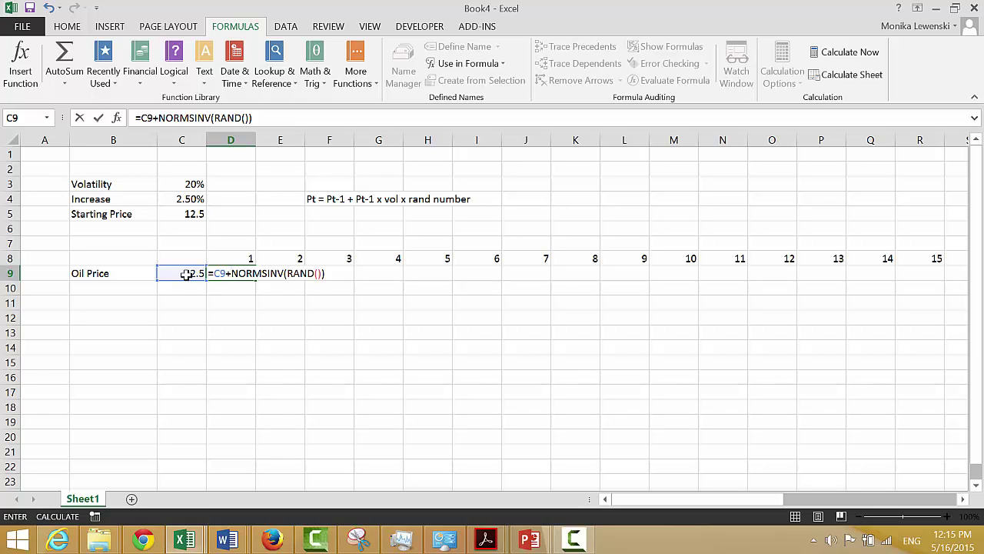
{"action": "left_click", "coordinate": [186, 274]}
{"action": "type", "text": "*"}
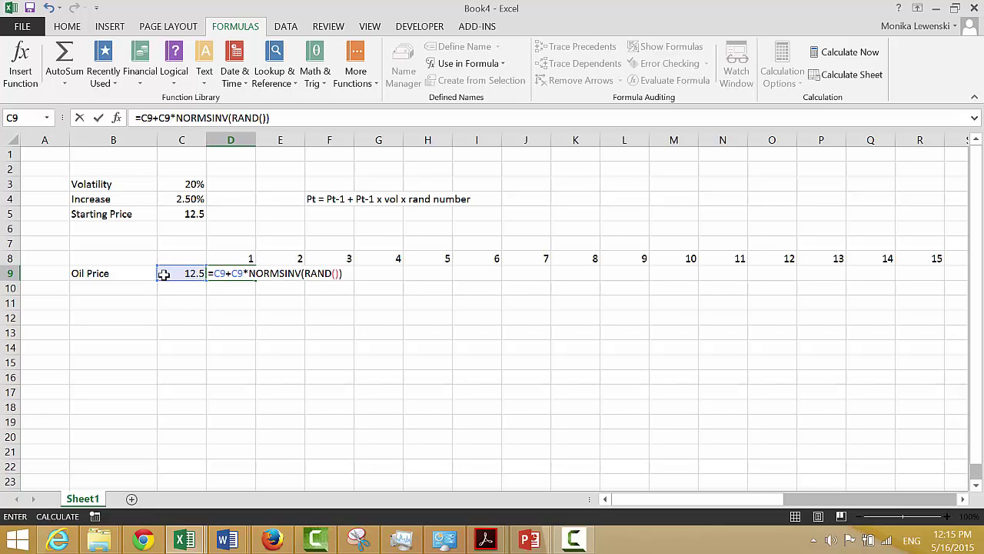
- Multiply the random draw by the named Volatility value, completing D9 as =C9+C9*Volatility*NORMSINV(RAND())
{"action": "left_click", "coordinate": [185, 182]}
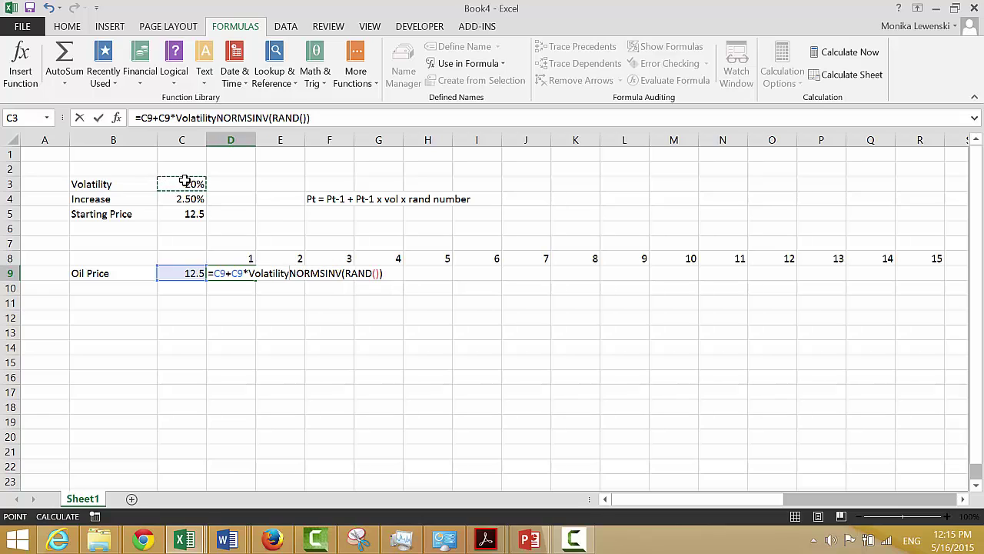
{"action": "type", "text": "*"}
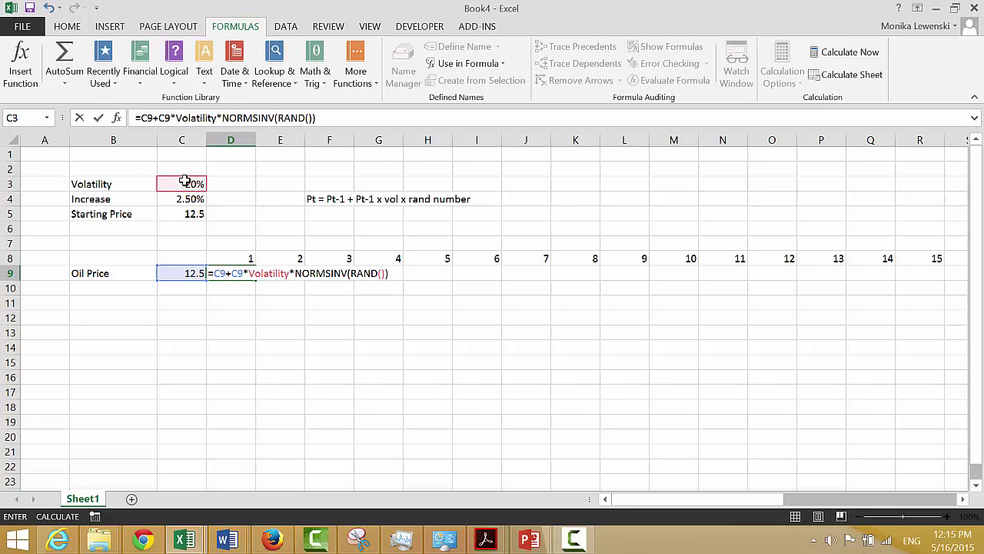
{"action": "key", "text": "Return"}
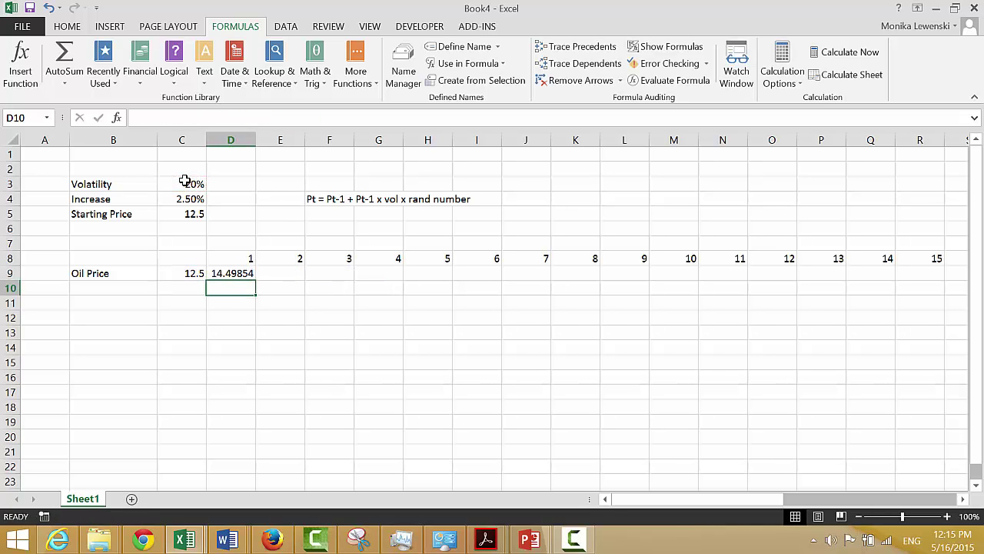
- Try to copy the D9 price formula across row 9 with the fill-right macro, and close the macro editor
{"action": "key", "text": "Up"}
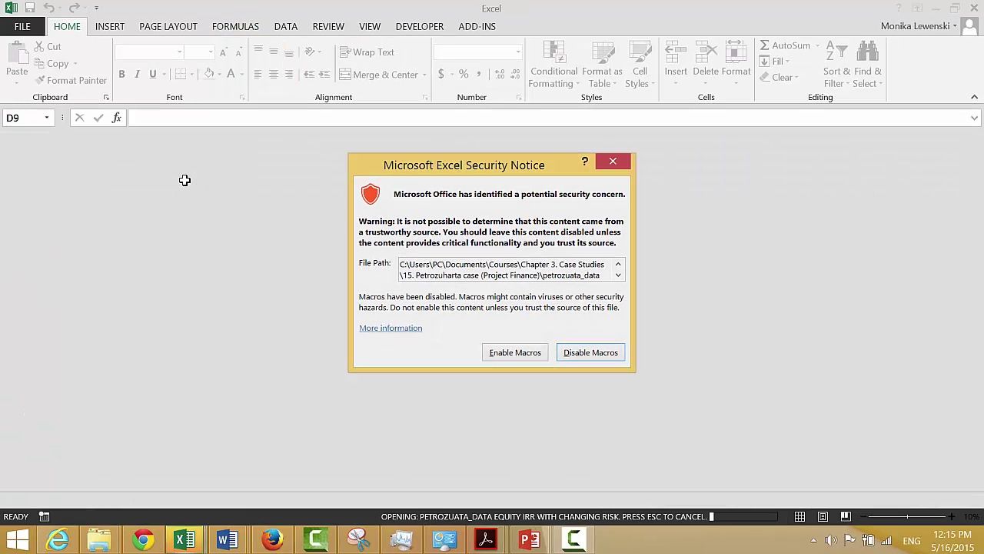
{"action": "key", "text": "Return"}
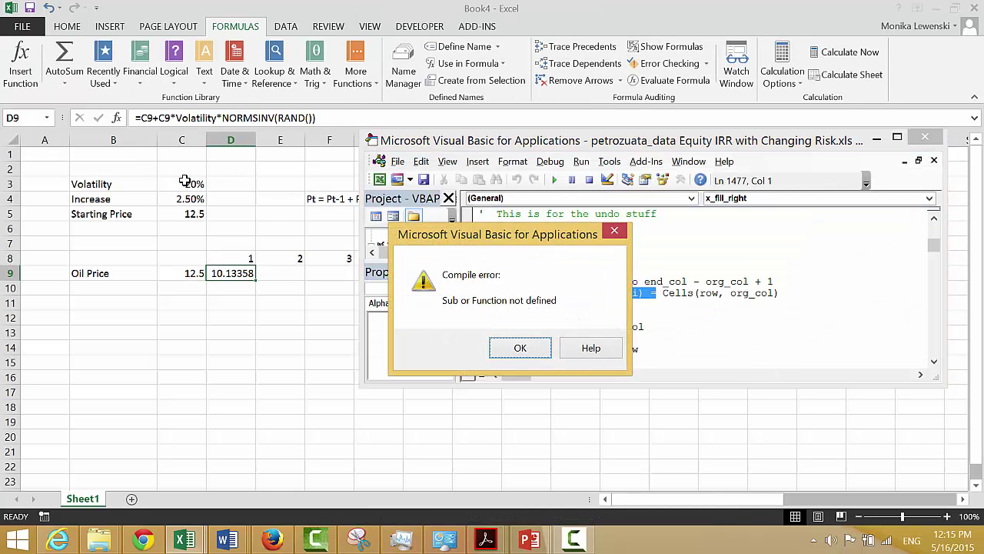
{"action": "left_click", "coordinate": [519, 347]}
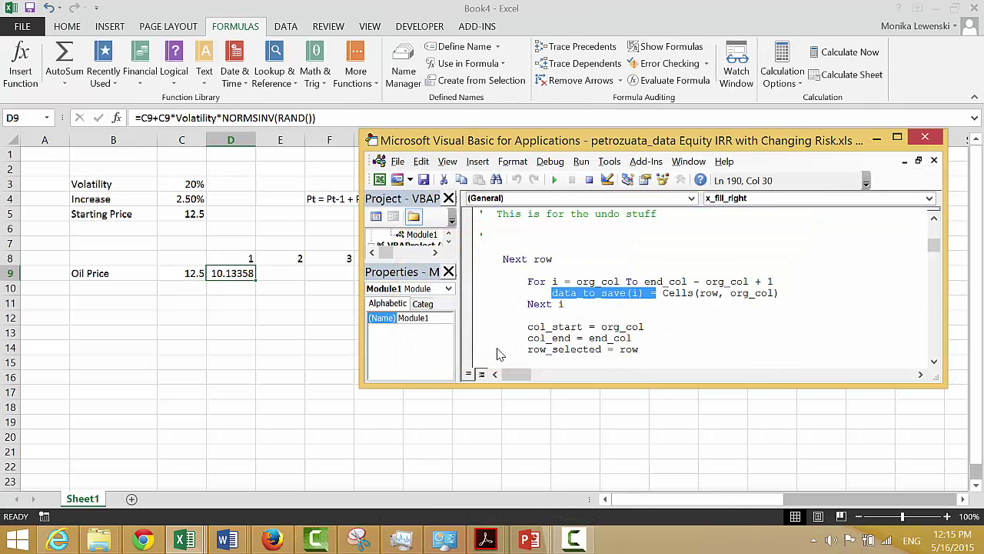
{"action": "left_click", "coordinate": [926, 140]}
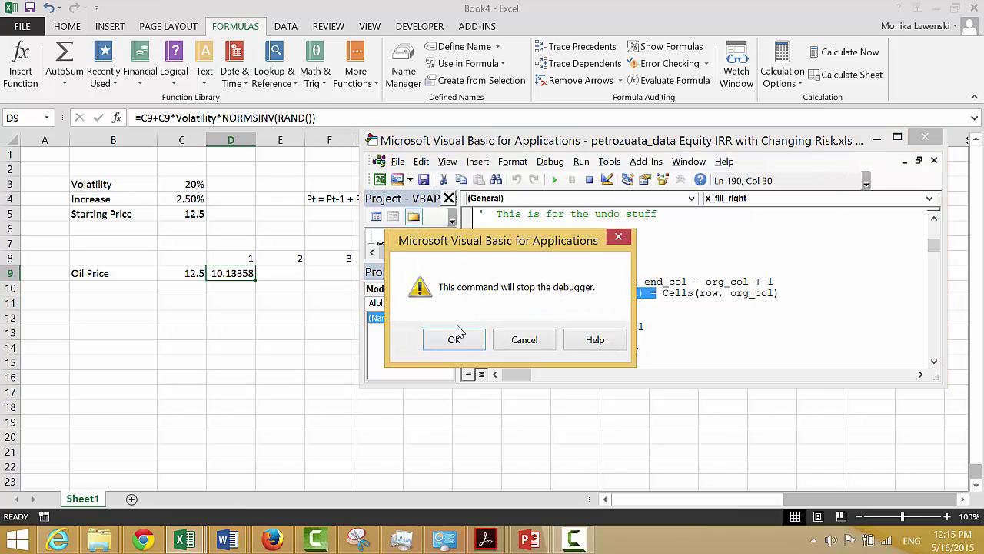
{"action": "left_click", "coordinate": [458, 339]}
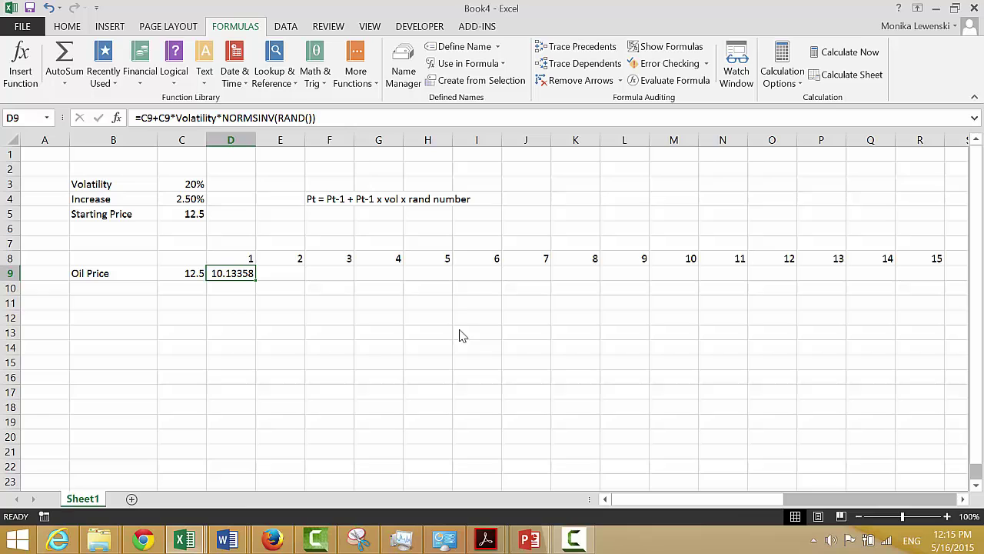
- Try again to copy the D9 price formula across row 9 with the fill-right macro, and close the macro editor
{"action": "left_click", "coordinate": [215, 330]}
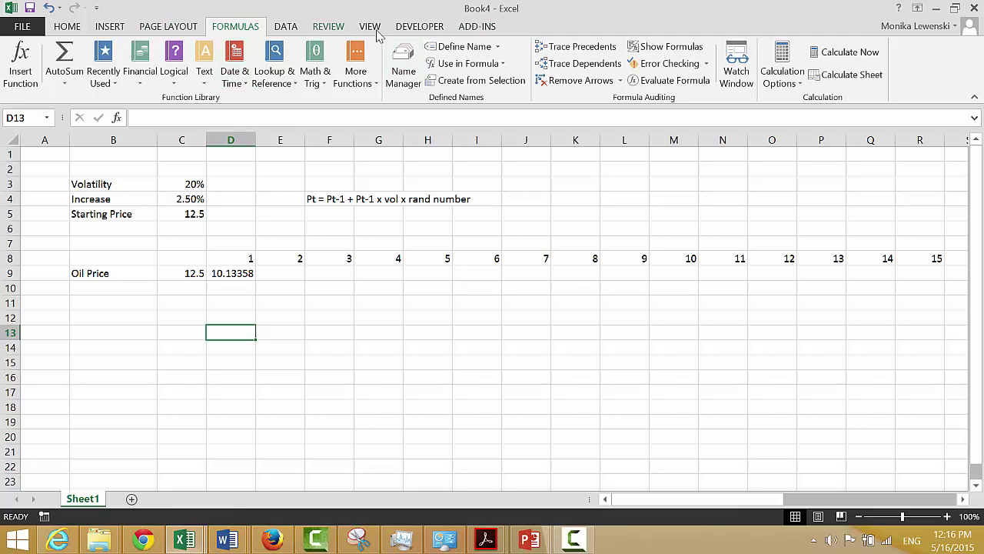
{"action": "left_click", "coordinate": [257, 287]}
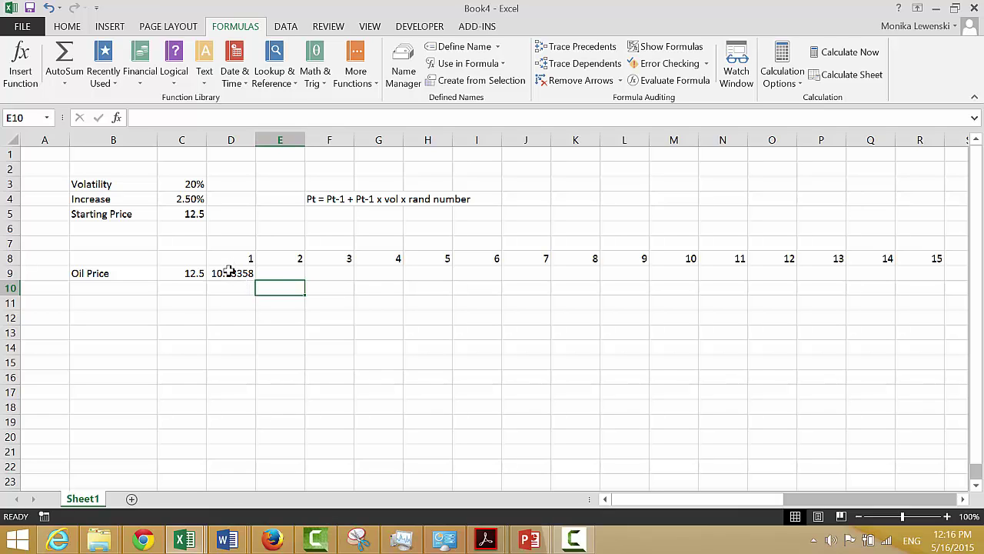
{"action": "left_click", "coordinate": [236, 273]}
{"action": "key", "text": "ctrl+shift+r"}
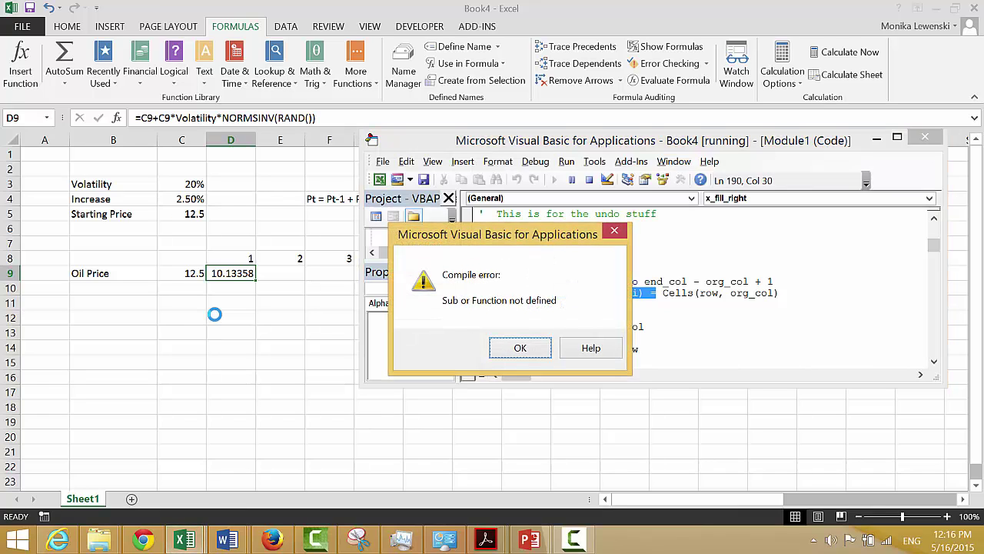
{"action": "left_click", "coordinate": [520, 347]}
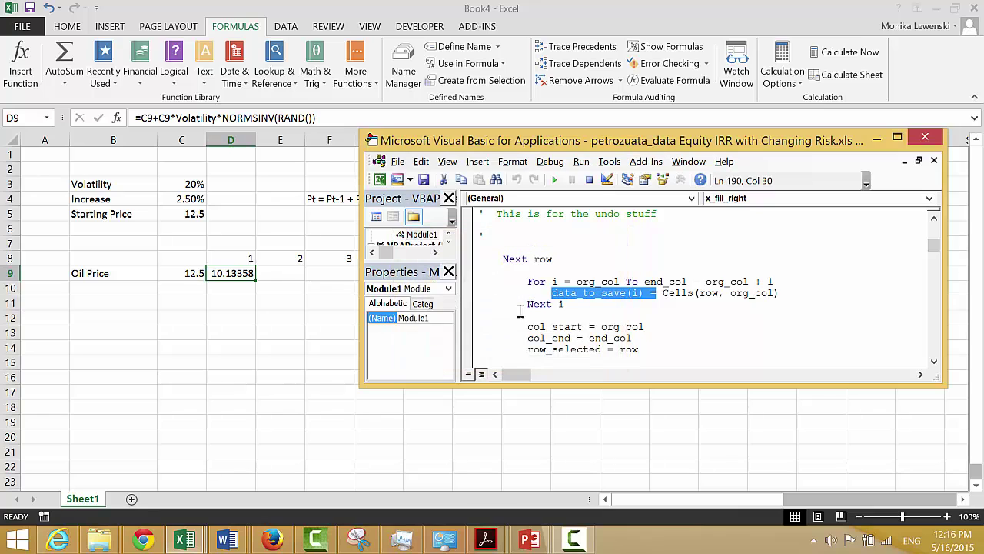
{"action": "left_click", "coordinate": [925, 137]}
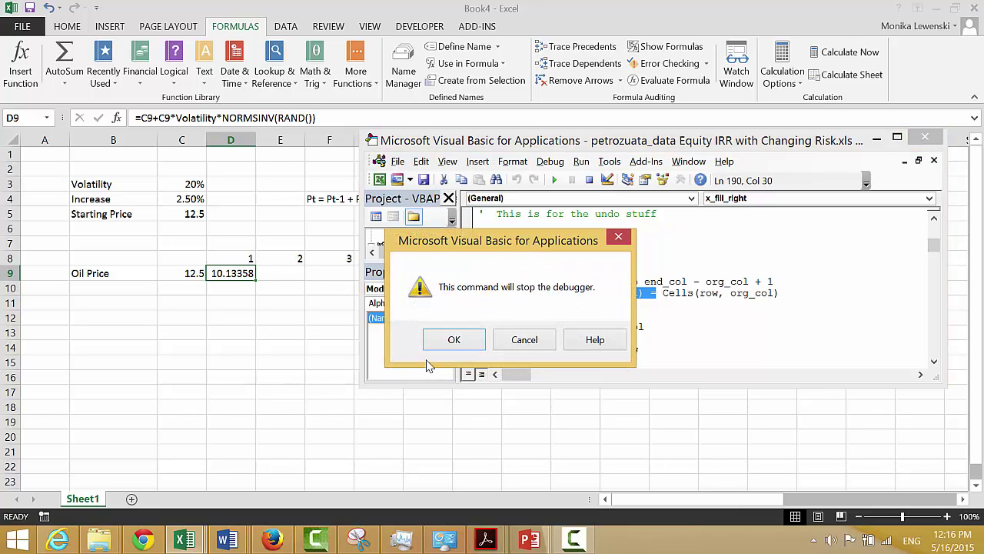
{"action": "left_click", "coordinate": [451, 345]}
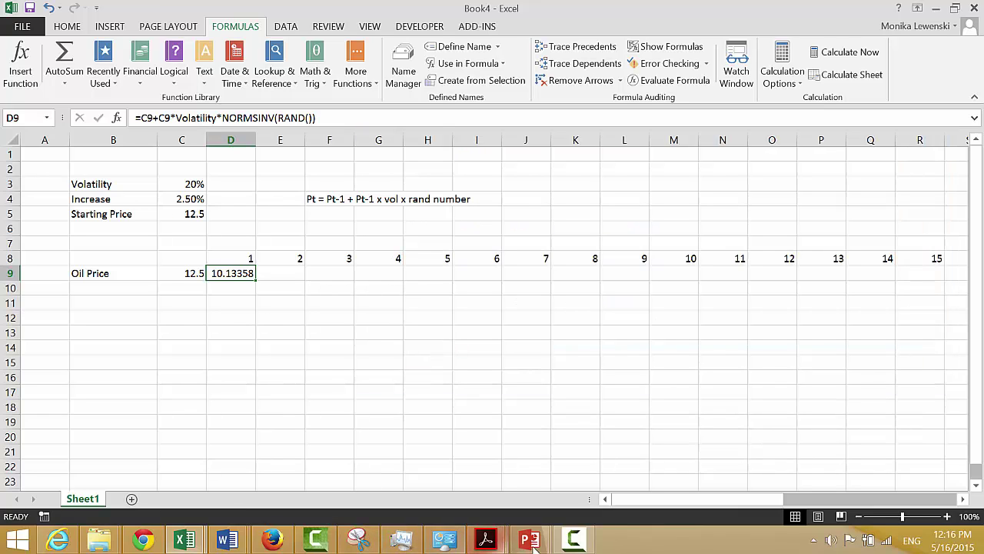
{"action": "left_click", "coordinate": [573, 538]}
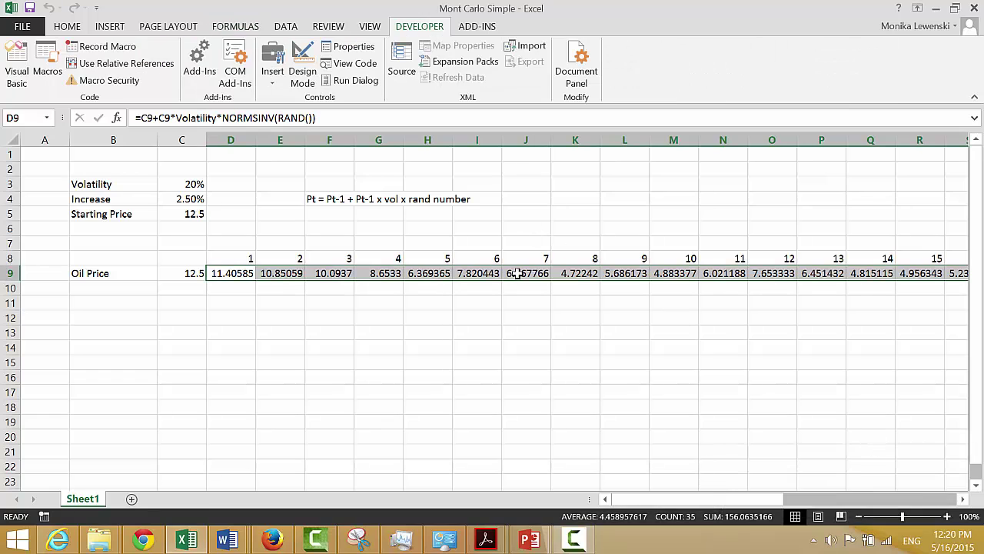
- Format the oil prices in row 9, from the starting price in C9 through AL9, with two decimal places
{"action": "key", "text": "Left"}
{"action": "key", "text": "Right"}
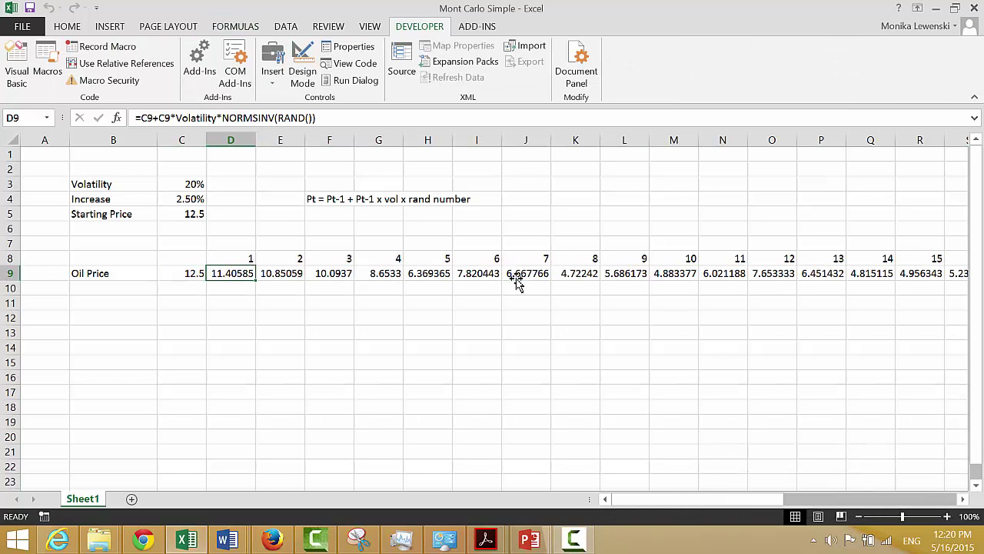
{"action": "key", "text": "Left"}
{"action": "key", "text": "ctrl+shift+Right"}
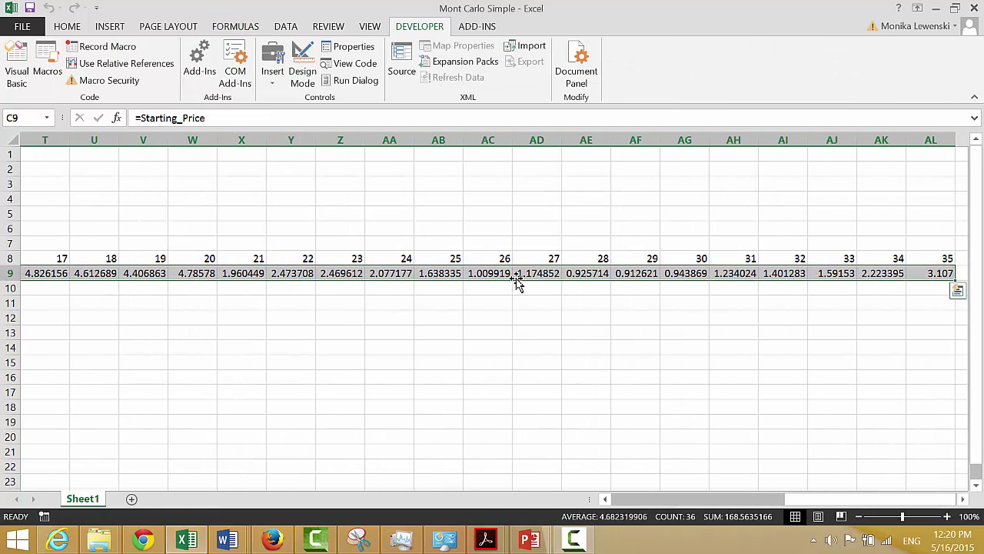
{"action": "key", "text": "ctrl+BackSpace"}
{"action": "key", "text": "Left"}
{"action": "key", "text": "Left"}
{"action": "key", "text": "Down"}
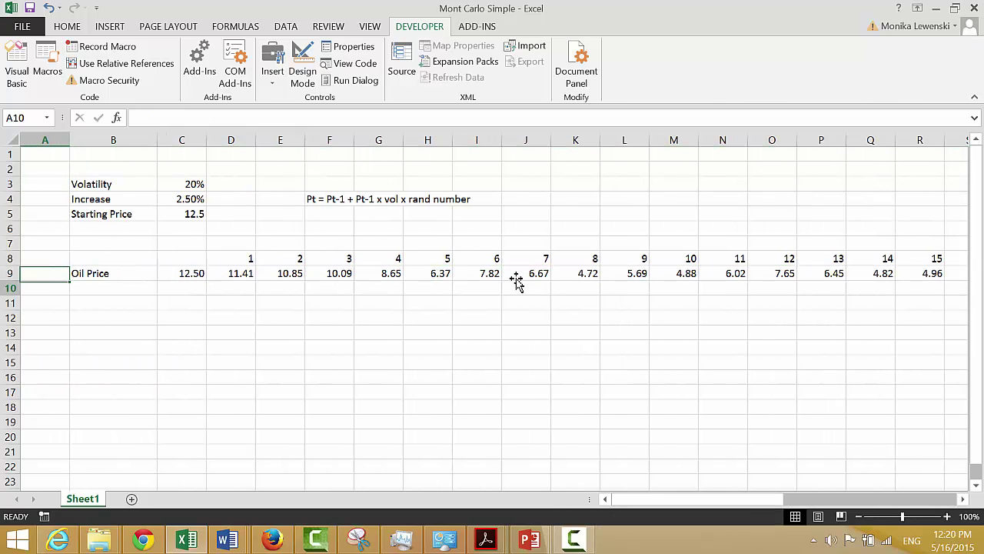
{"action": "key", "text": "Right"}
{"action": "key", "text": "Up"}
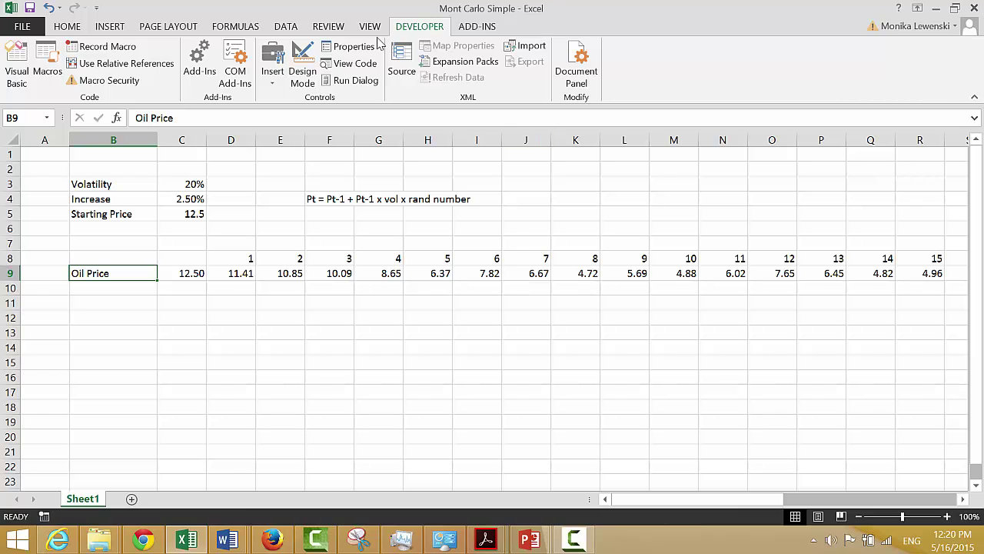
- Add the named Increase as a growth factor to D9, making the formula =C9*(1+Increase)+C9*Volatility*NORMSINV(RAND())
{"action": "key", "text": "Right"}
{"action": "key", "text": "Right"}
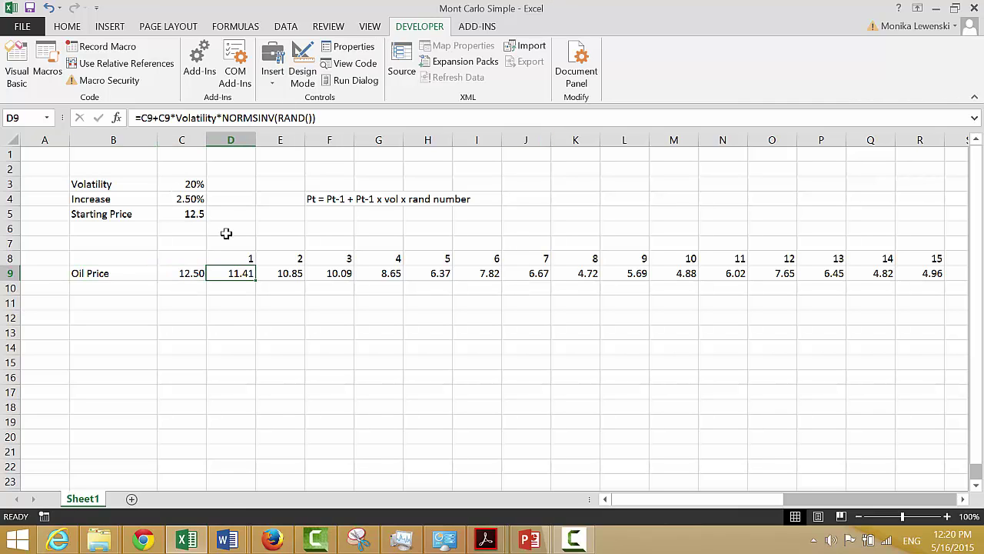
{"action": "key", "text": "F2"}
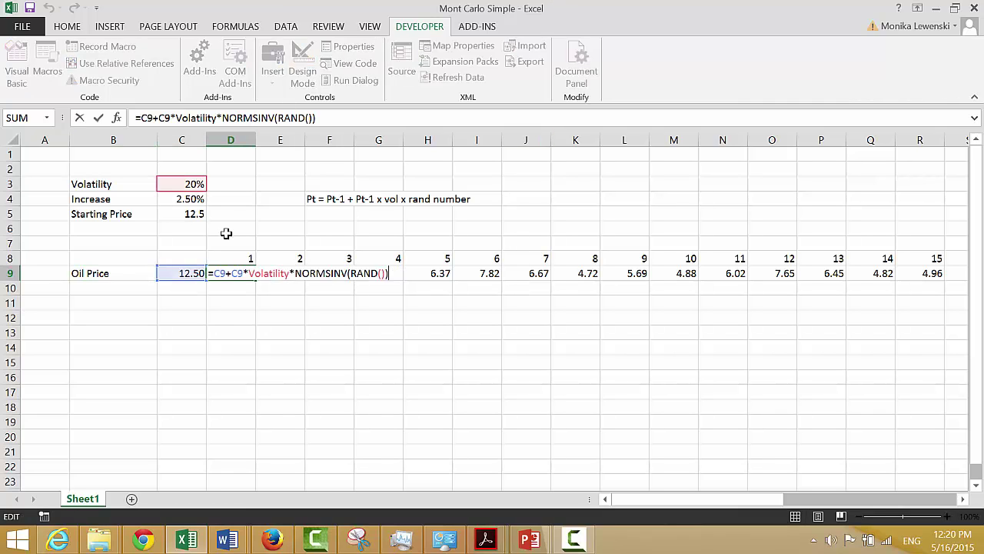
{"action": "key", "text": "Left"}
{"action": "key", "text": "Left"}
{"action": "key", "text": "Left"}
{"action": "key", "text": "Left"}
{"action": "key", "text": "Left"}
{"action": "key", "text": "Left"}
{"action": "key", "text": "Left"}
{"action": "key", "text": "Left"}
{"action": "key", "text": "Left"}
{"action": "key", "text": "Left"}
{"action": "key", "text": "Left"}
{"action": "key", "text": "Left"}
{"action": "key", "text": "Left"}
{"action": "key", "text": "Left"}
{"action": "key", "text": "Left"}
{"action": "key", "text": "Left"}
{"action": "key", "text": "Left"}
{"action": "type", "text": "*(1"}
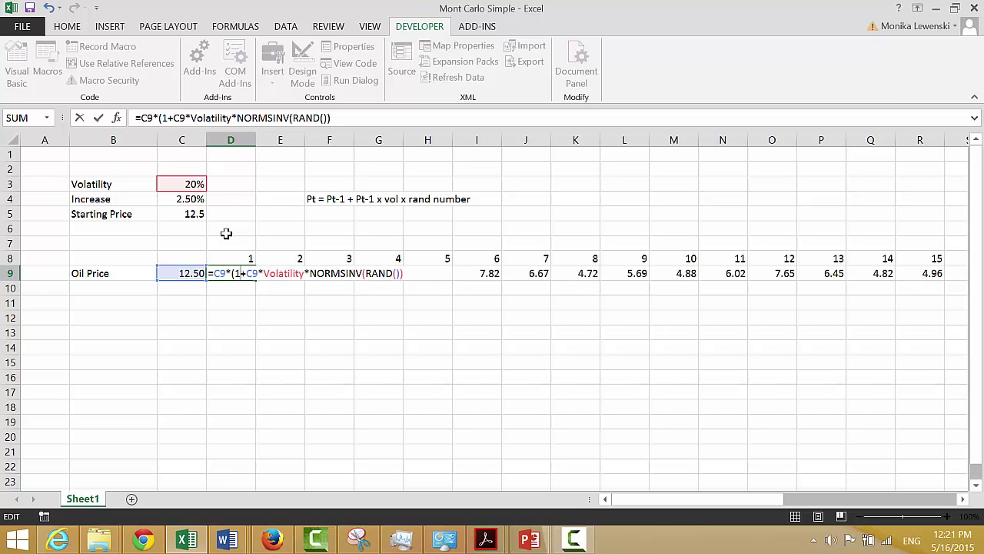
{"action": "type", "text": "+"}
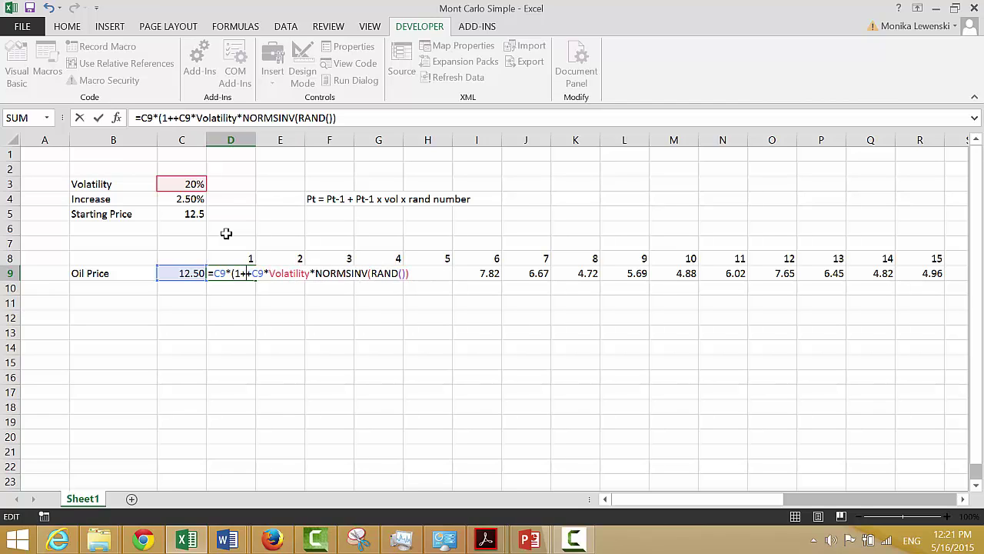
{"action": "left_click", "coordinate": [176, 202]}
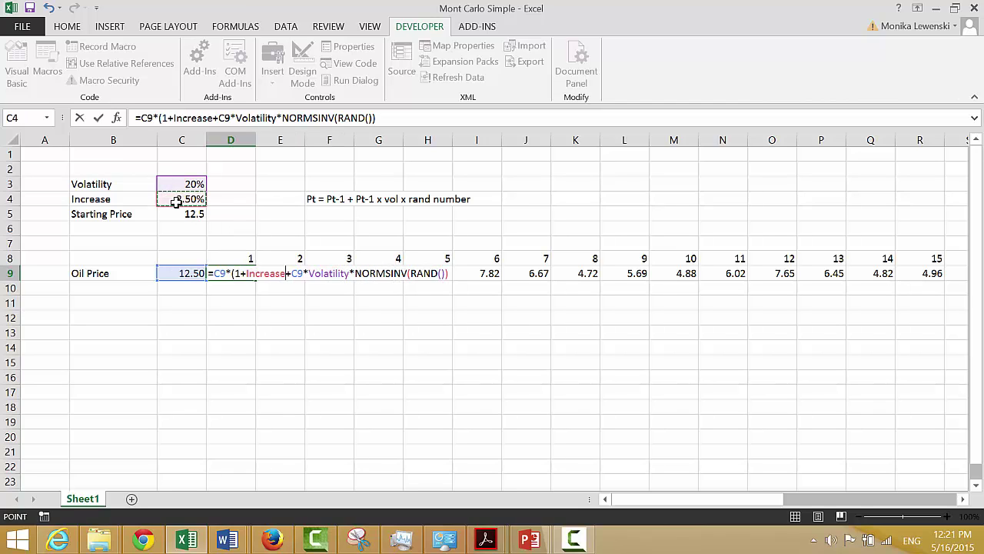
{"action": "type", "text": ")"}
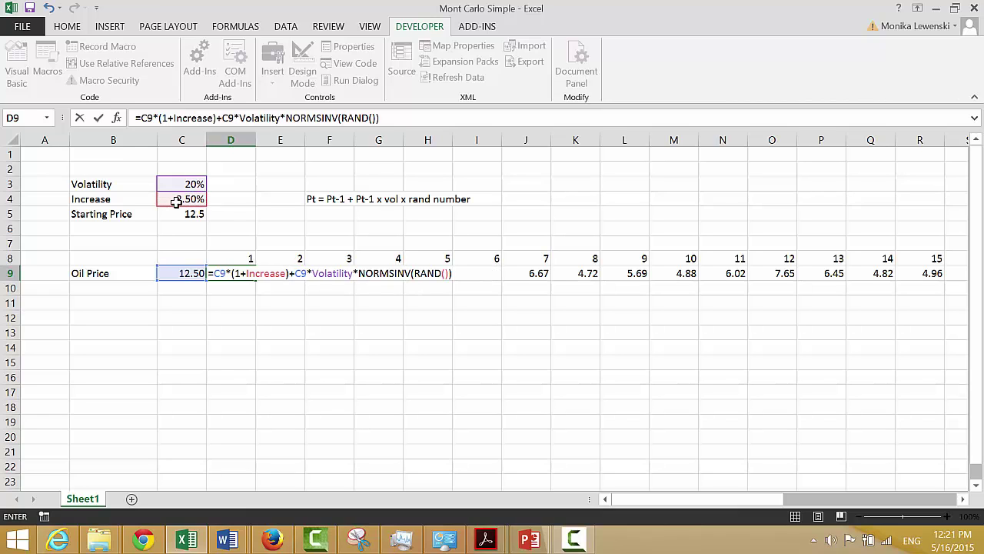
{"action": "key", "text": "Return"}
- Fill the revised D9 price formula right across row 9 through period 35 in AL9
{"action": "key", "text": "Up"}
{"action": "key", "text": "ctrl+shift+Right"}
{"action": "key", "text": "ctrl+r"}
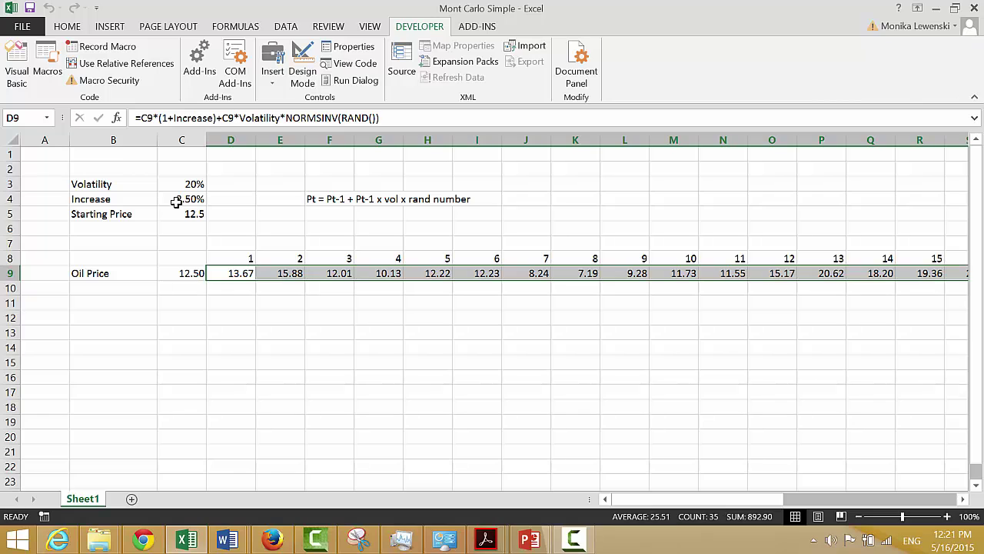
{"action": "key", "text": "Right"}
{"action": "key", "text": "Left"}
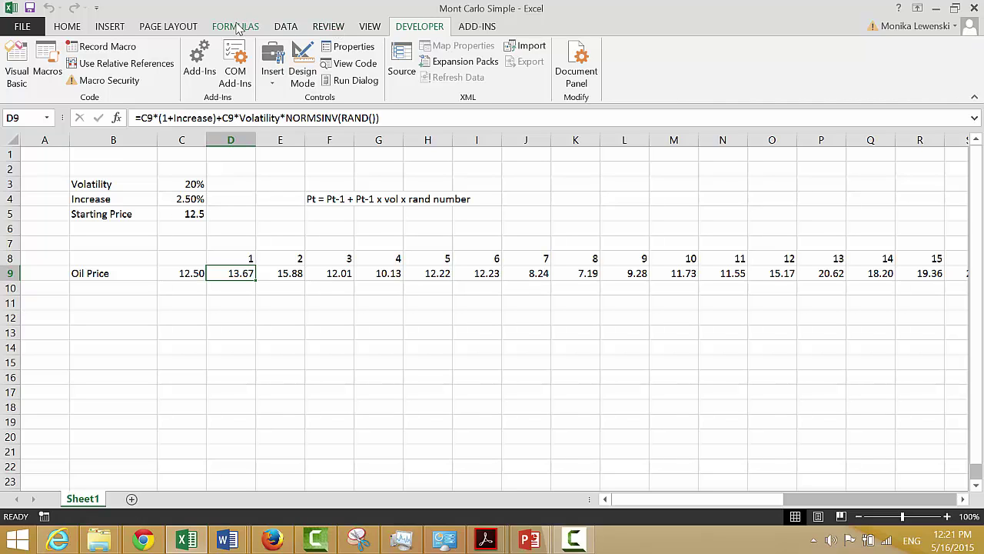
- Recalculate the sheet repeatedly to examine how the simulated oil price path in row 9 varies
{"action": "left_click", "coordinate": [238, 28]}
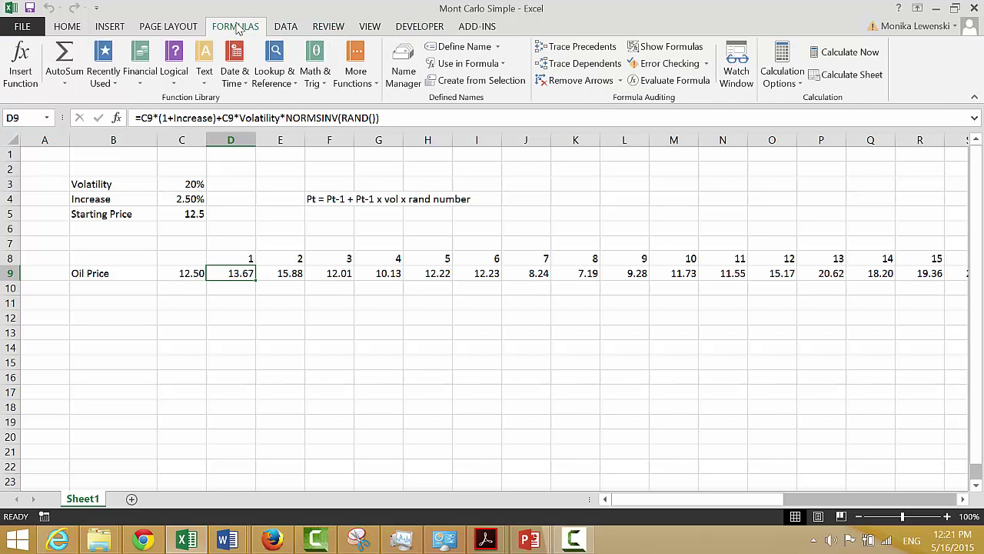
{"action": "left_click", "coordinate": [826, 76]}
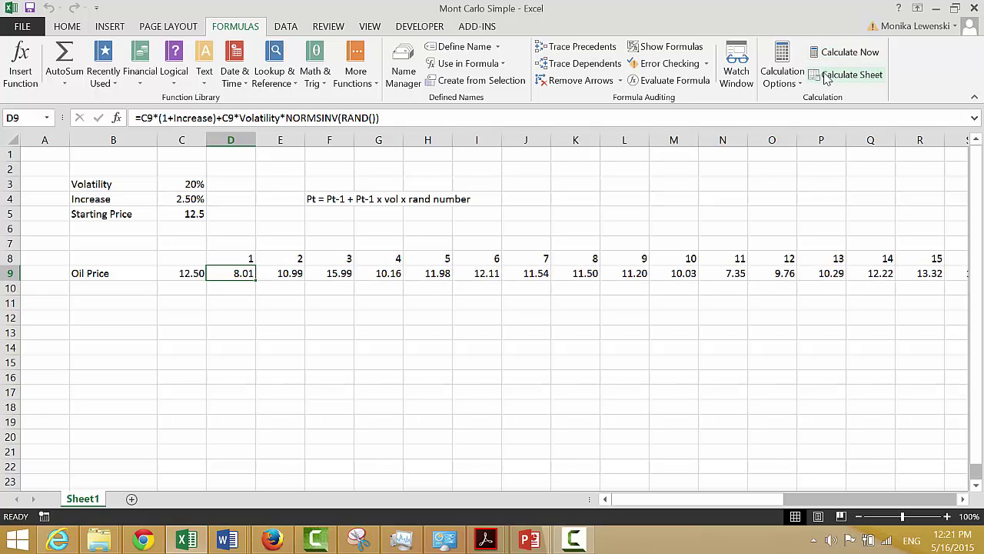
{"action": "left_click", "coordinate": [826, 77]}
{"action": "left_click", "coordinate": [826, 77]}
{"action": "left_click", "coordinate": [826, 77]}
{"action": "left_click", "coordinate": [826, 77]}
- Copy the whole Oil Price row, B9:AL9, down through row 19 to create additional simulated price paths
{"action": "key", "text": "Left"}
{"action": "key", "text": "Left"}
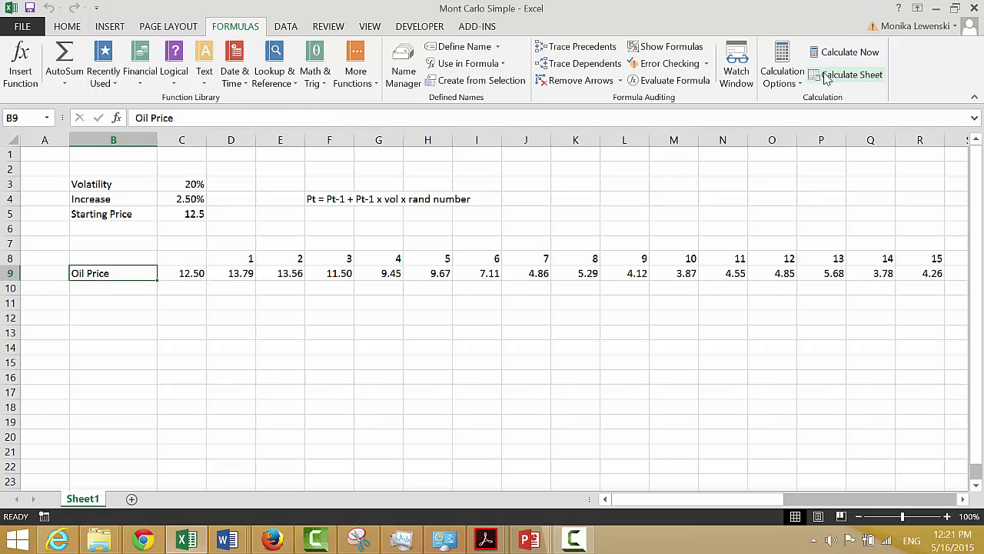
{"action": "key", "text": "ctrl+shift+Right"}
{"action": "key", "text": "shift+Down"}
{"action": "key", "text": "shift+Down"}
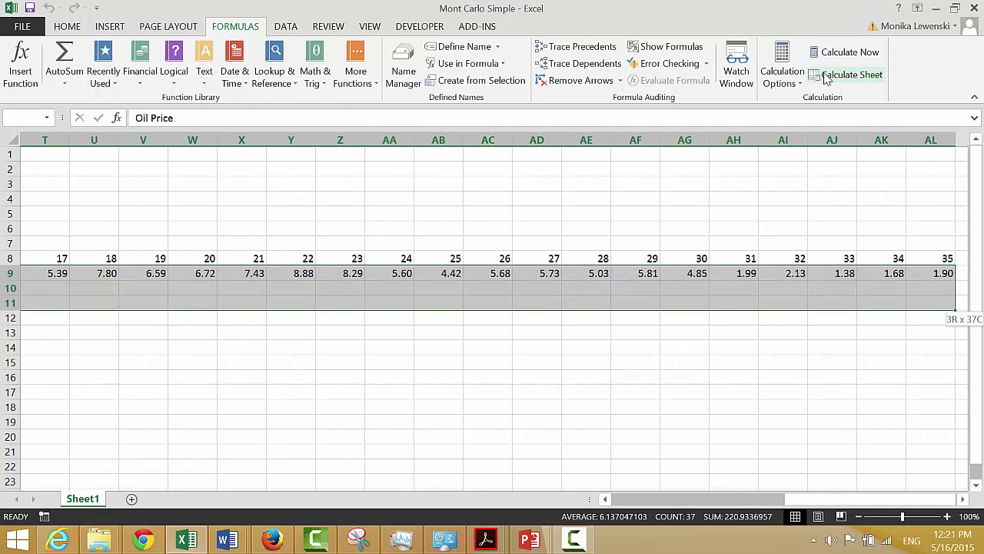
{"action": "key", "text": "shift+Down"}
{"action": "key", "text": "shift+Down"}
{"action": "key", "text": "shift+Down"}
{"action": "key", "text": "shift+Down"}
{"action": "key", "text": "shift+Down"}
{"action": "key", "text": "shift+Down"}
{"action": "key", "text": "shift+Down"}
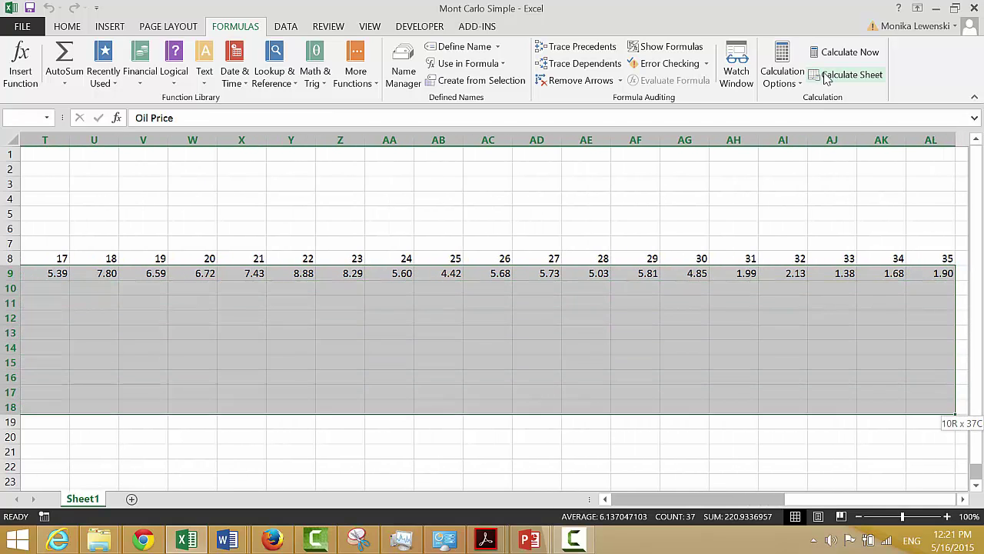
{"action": "key", "text": "shift+Down"}
{"action": "key", "text": "ctrl+d"}
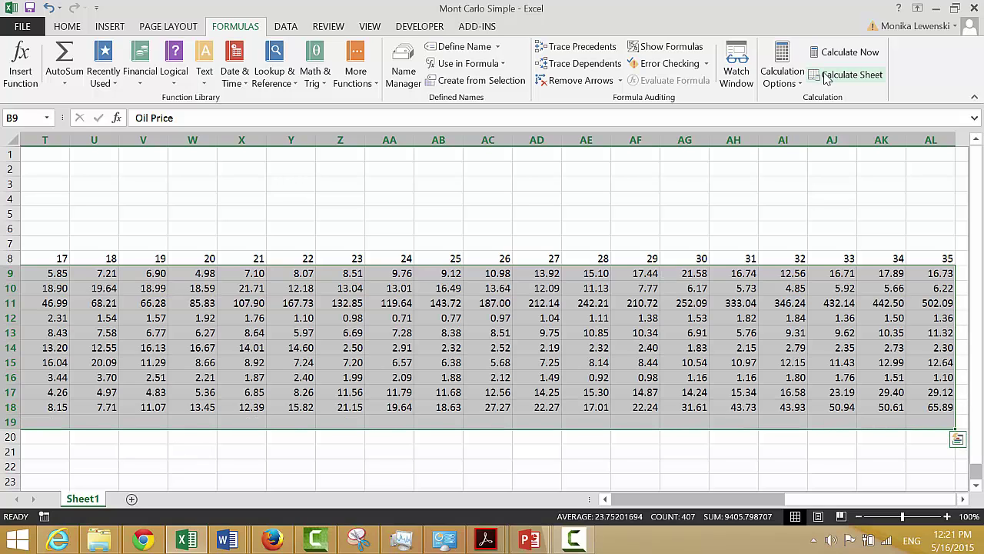
- Create a chart on its own sheet from the period headers and all simulated price rows, B8:AL19
{"action": "key", "text": "shift+BackSpace"}
{"action": "key", "text": "Right"}
{"action": "key", "text": "Left"}
{"action": "key", "text": "Up"}
{"action": "key", "text": "Right"}
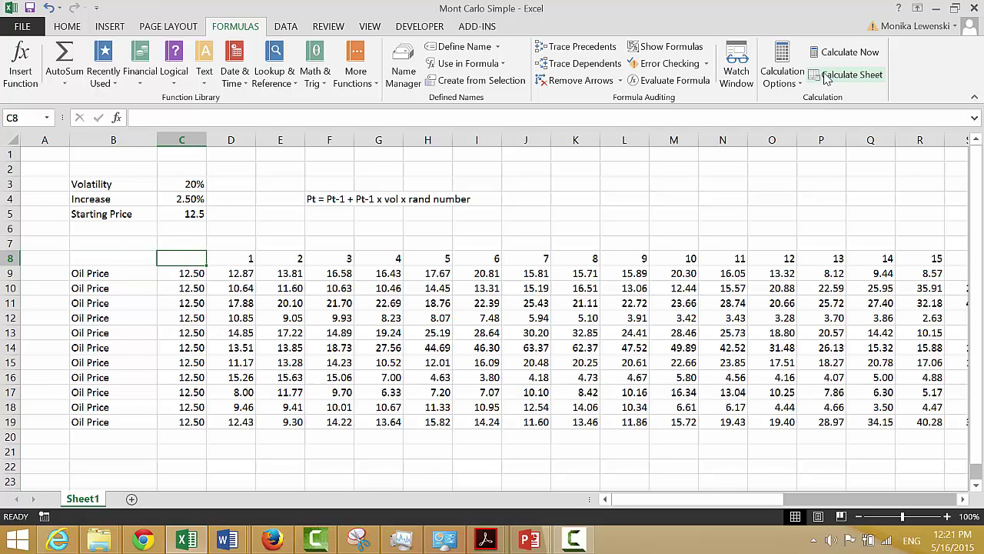
{"action": "key", "text": "Left"}
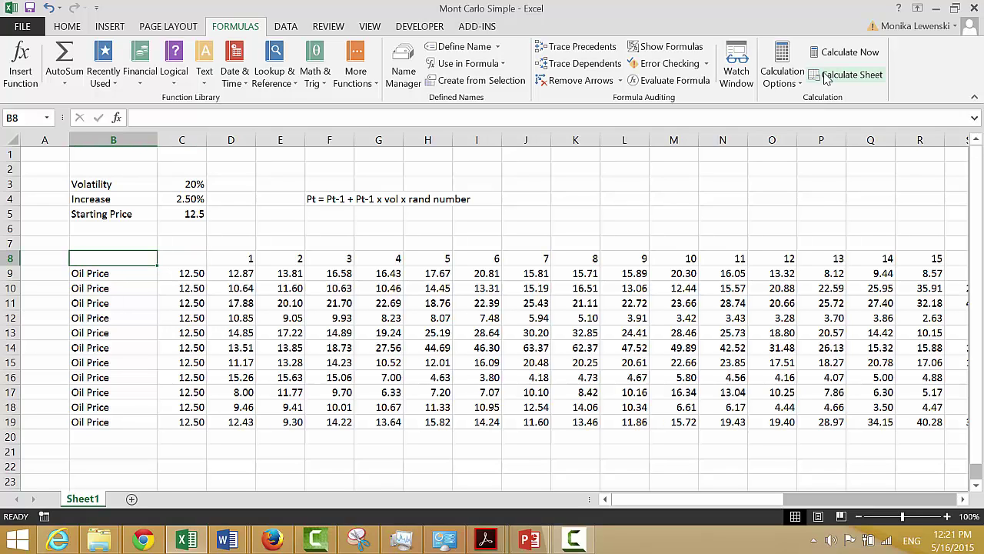
{"action": "key", "text": "ctrl+shift+Down"}
{"action": "key", "text": "ctrl+shift+Down"}
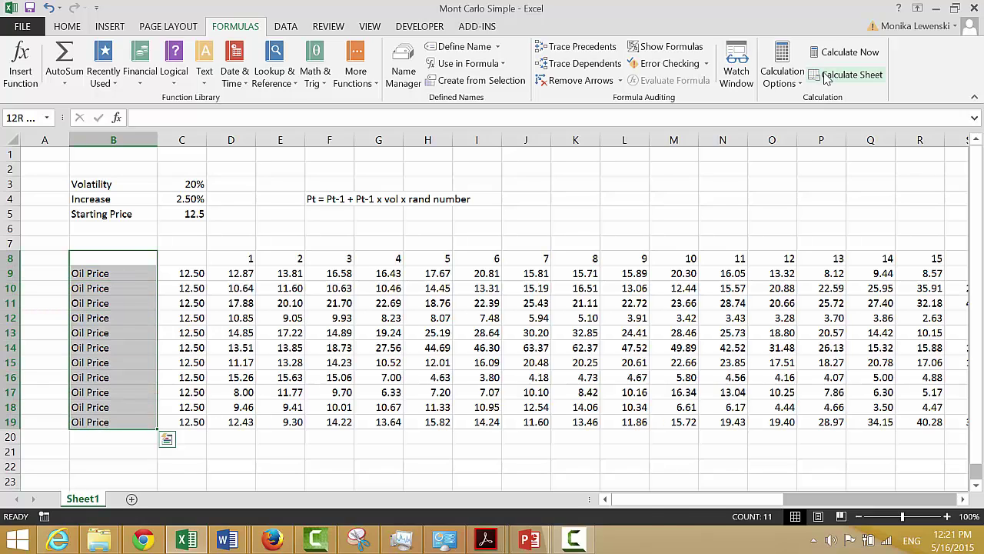
{"action": "key", "text": "shift+Right"}
{"action": "key", "text": "shift+Right"}
{"action": "key", "text": "ctrl+shift+Right"}
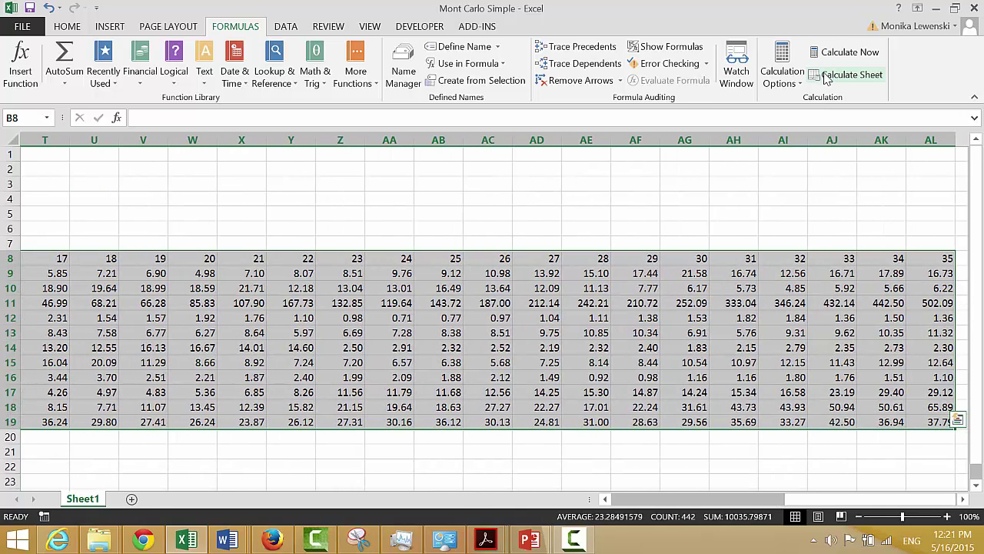
{"action": "key", "text": "F11"}
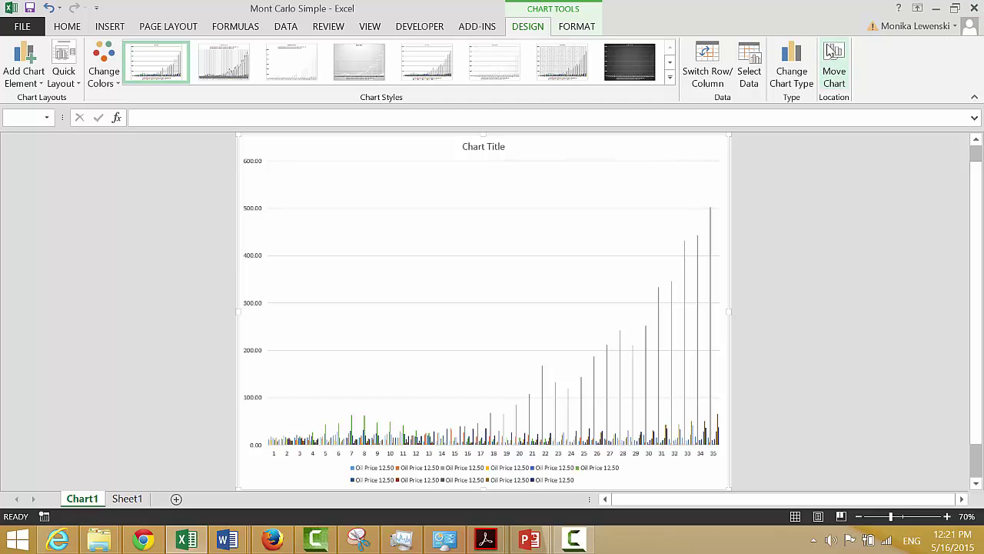
- Change the clustered column chart of the simulated oil prices to a line chart
{"action": "left_click", "coordinate": [813, 69]}
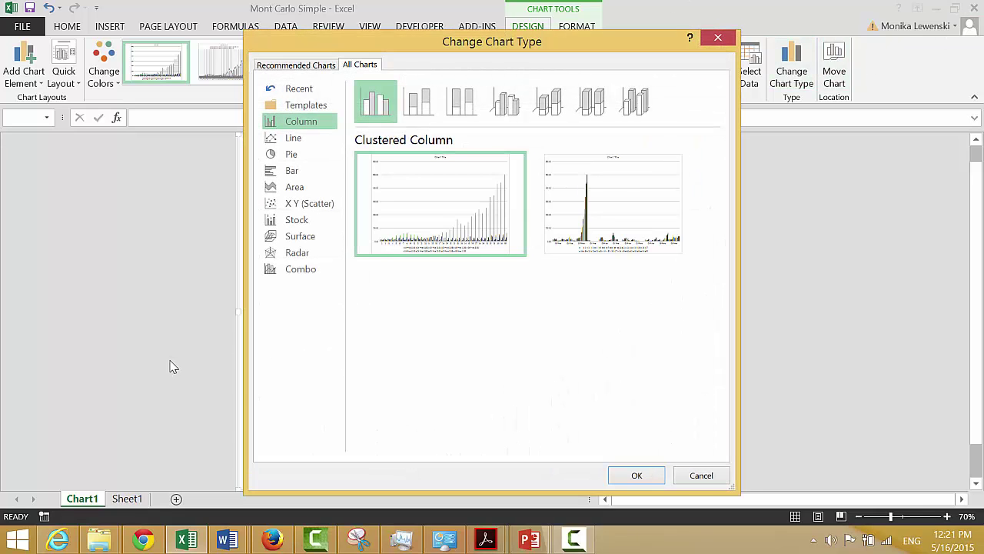
{"action": "left_click", "coordinate": [278, 139]}
{"action": "left_click", "coordinate": [636, 476]}
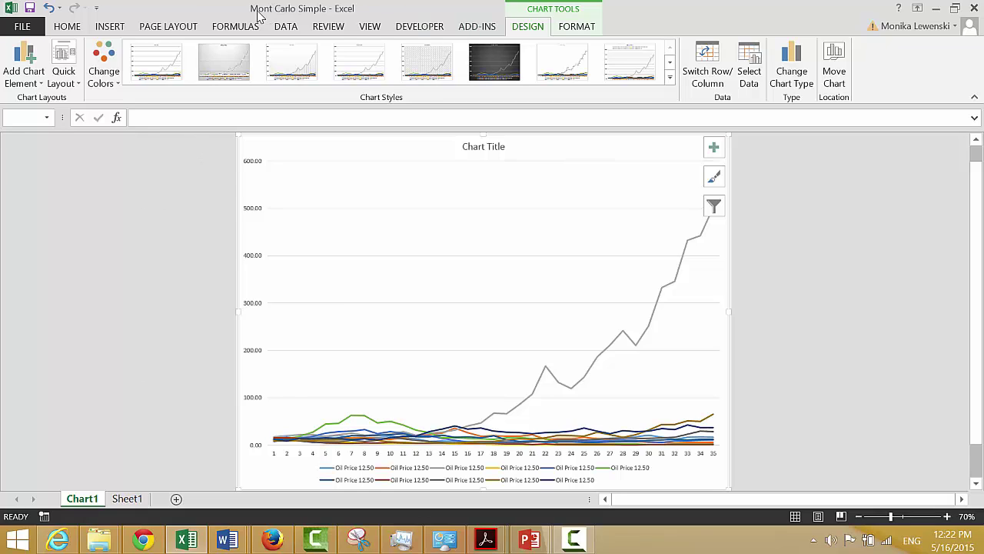
- Recalculate the workbook repeatedly to examine how the simulated oil price paths vary on the line chart
{"action": "left_click", "coordinate": [61, 31]}
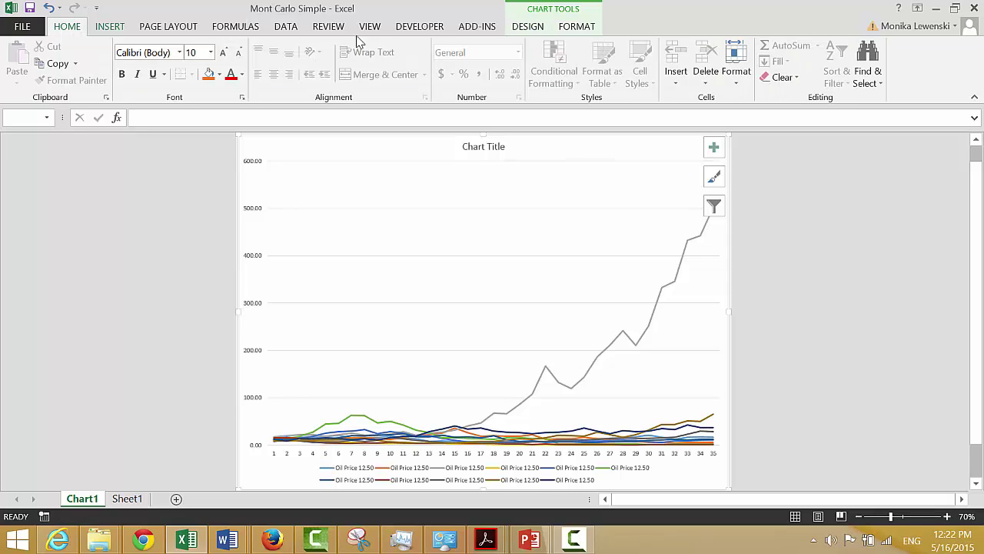
{"action": "left_click", "coordinate": [285, 31]}
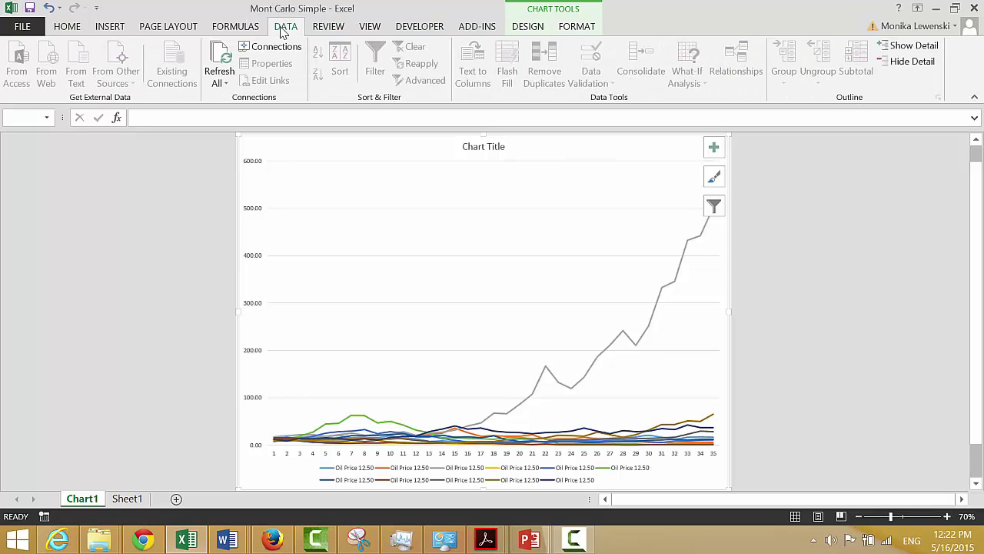
{"action": "left_click", "coordinate": [250, 29]}
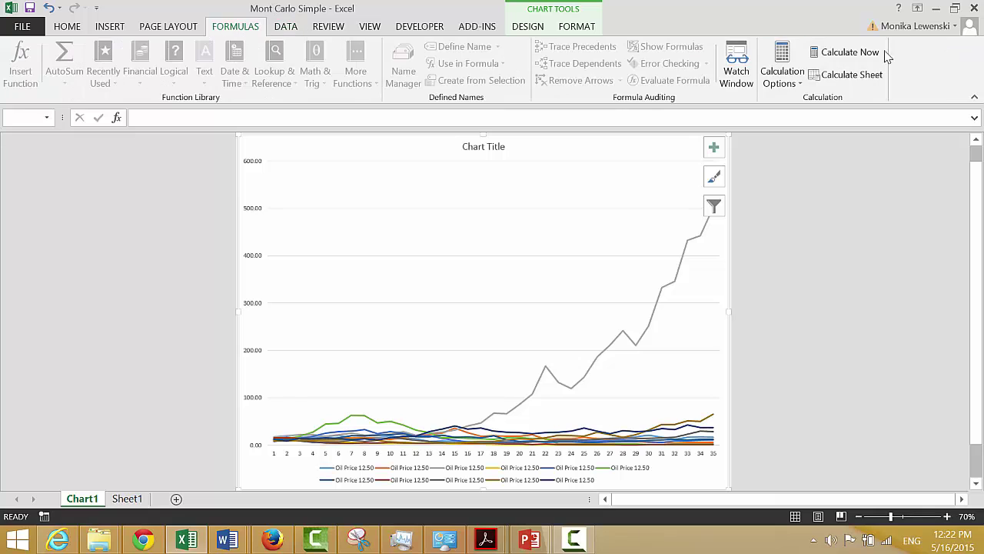
{"action": "left_click", "coordinate": [821, 56]}
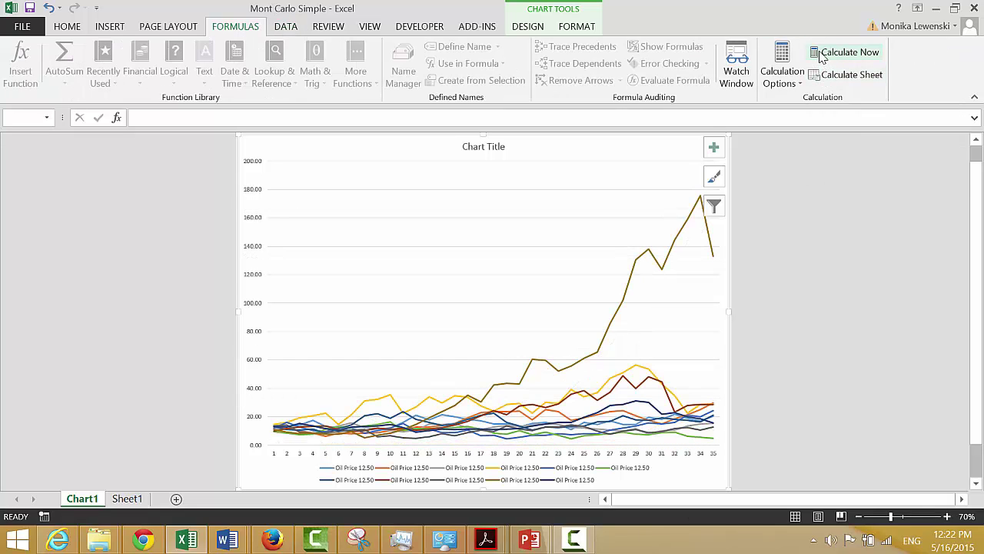
{"action": "left_click", "coordinate": [822, 56]}
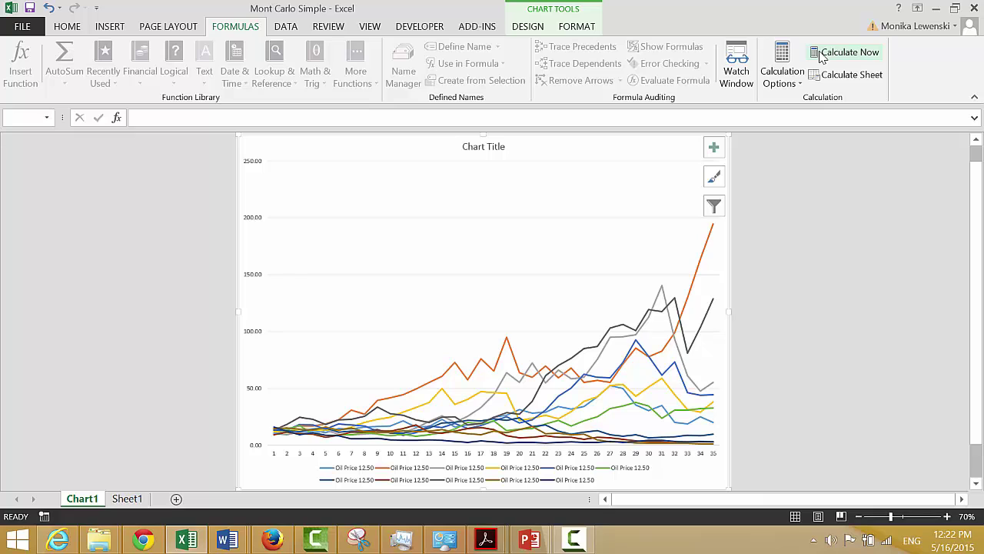
{"action": "left_click", "coordinate": [822, 57]}
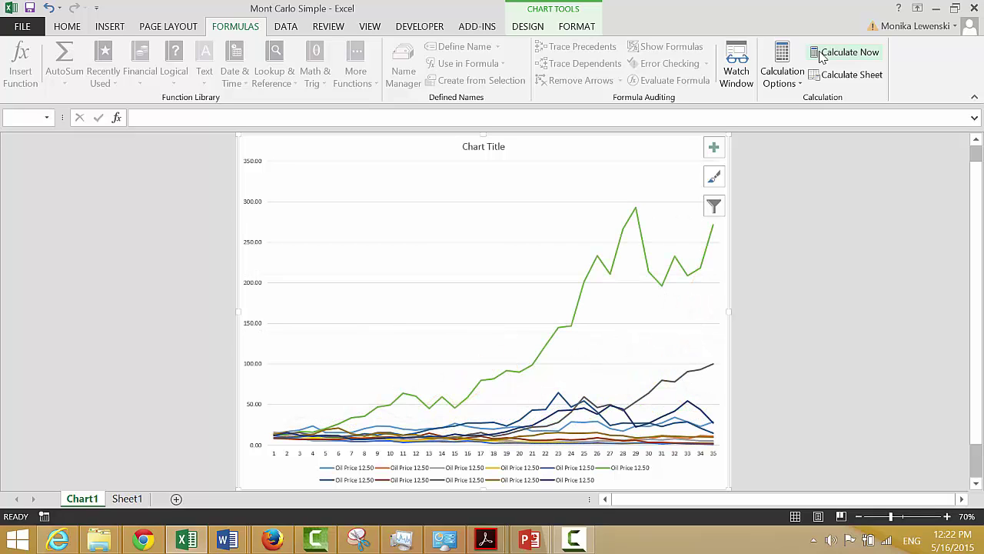
{"action": "left_click", "coordinate": [822, 57]}
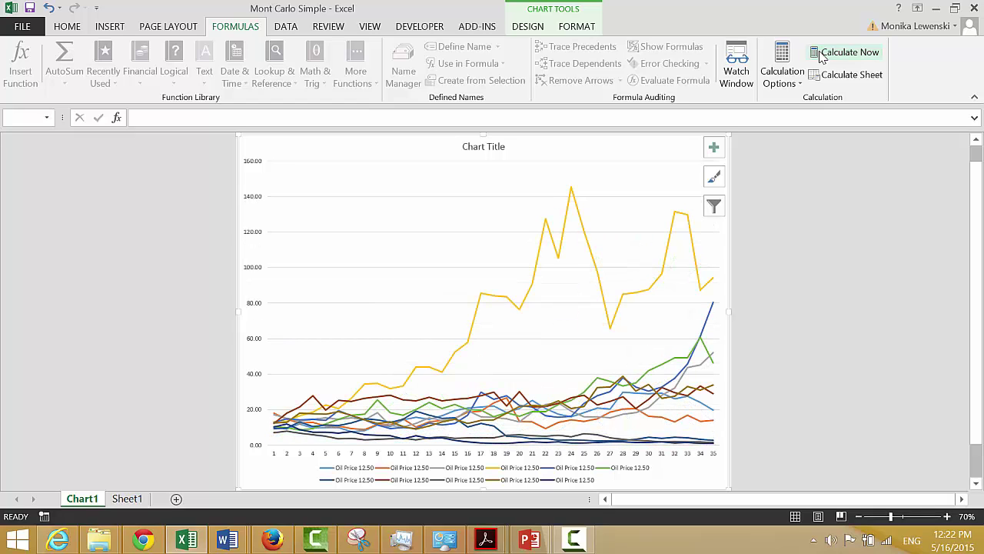
{"action": "left_click", "coordinate": [822, 57]}
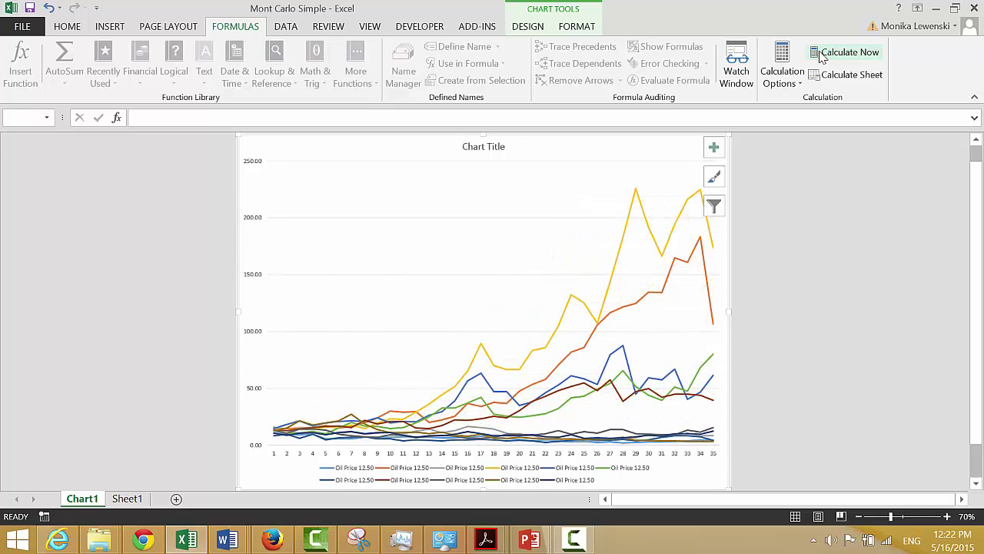
{"action": "left_click", "coordinate": [822, 57]}
{"action": "left_click", "coordinate": [822, 56]}
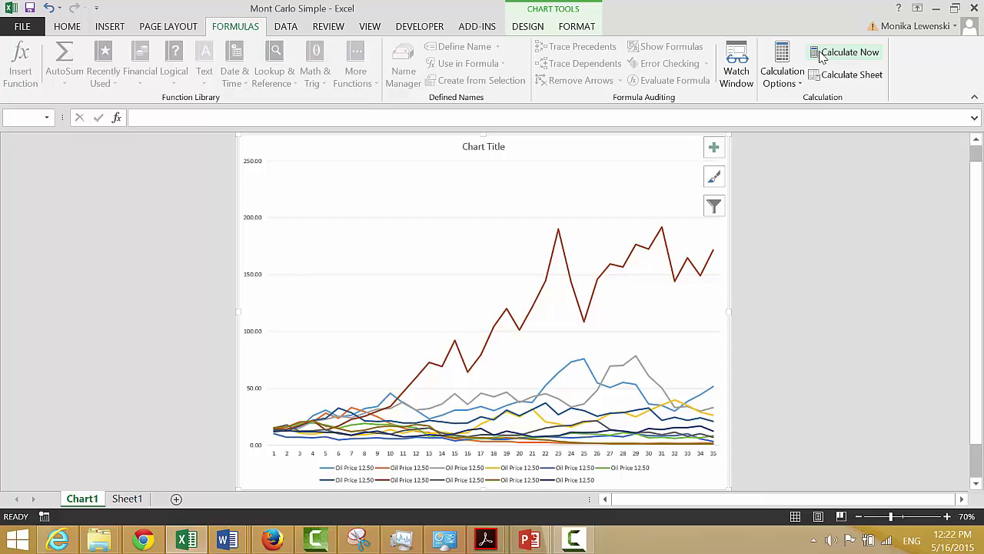
{"action": "left_click", "coordinate": [822, 57]}
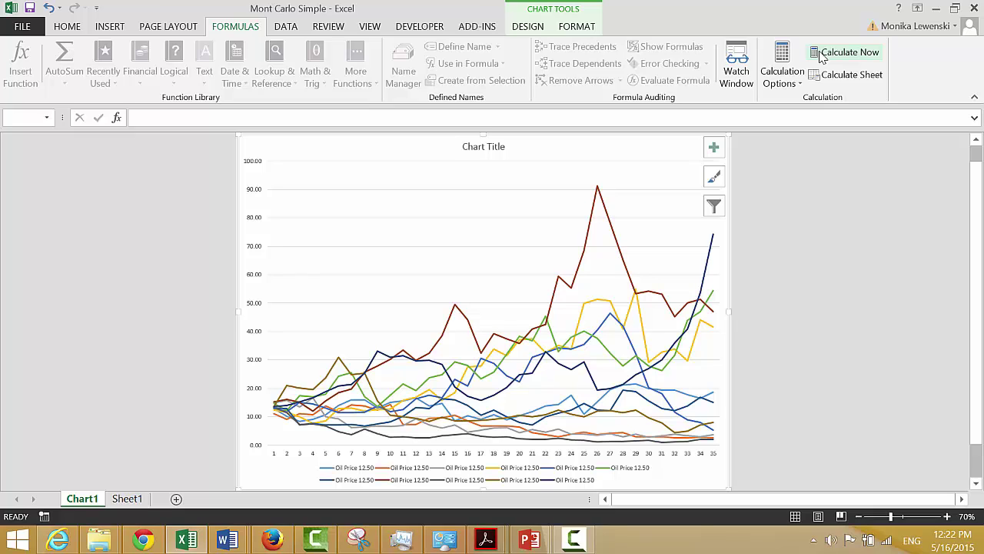
{"action": "left_click", "coordinate": [822, 57]}
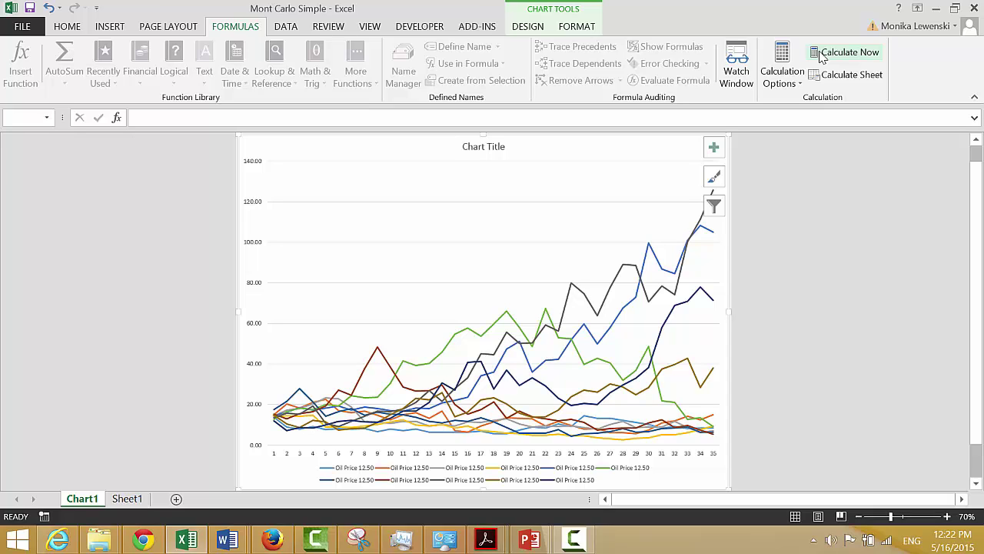
{"action": "left_click", "coordinate": [822, 57]}
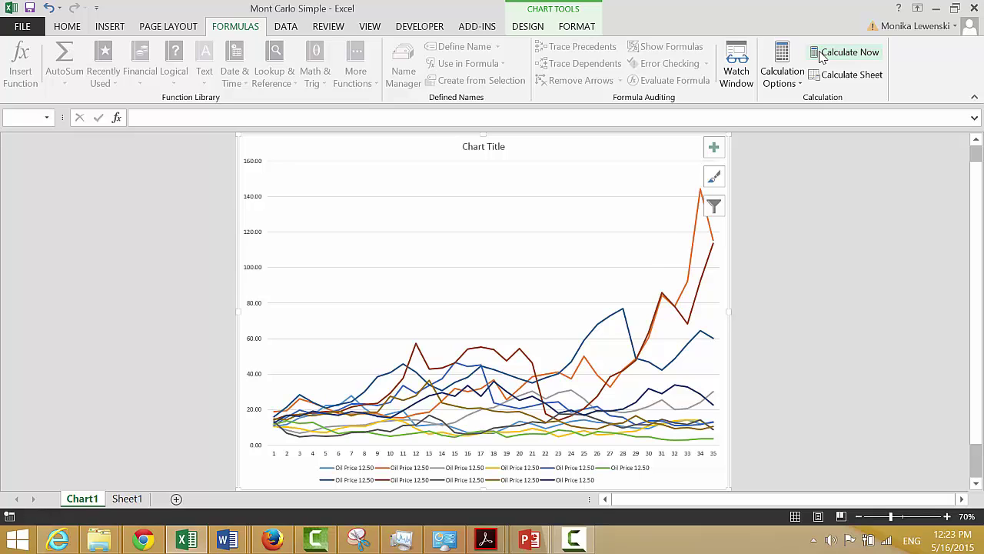
{"action": "left_click", "coordinate": [822, 57]}
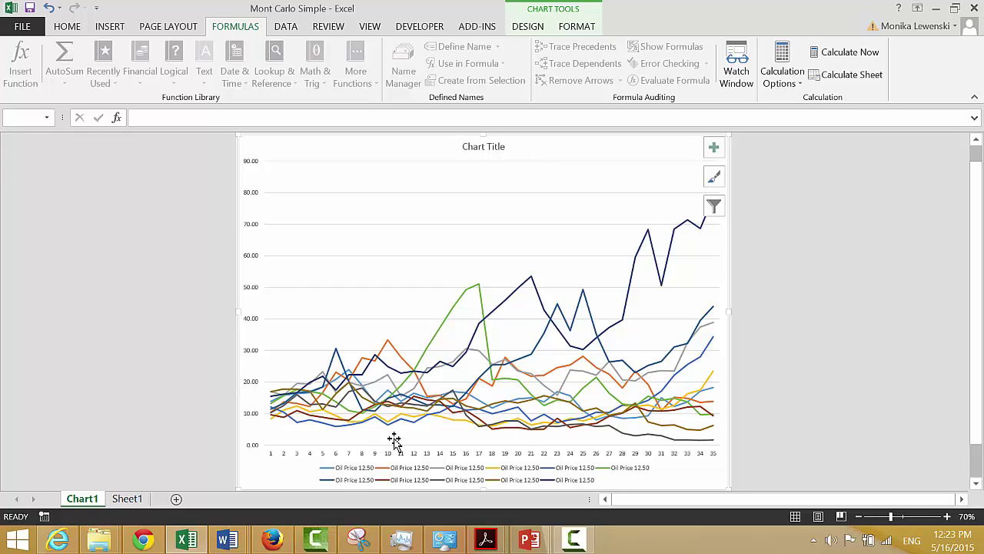
- Delete the chart's legend and set the vertical axis labels to font size 18
{"action": "left_click", "coordinate": [380, 479]}
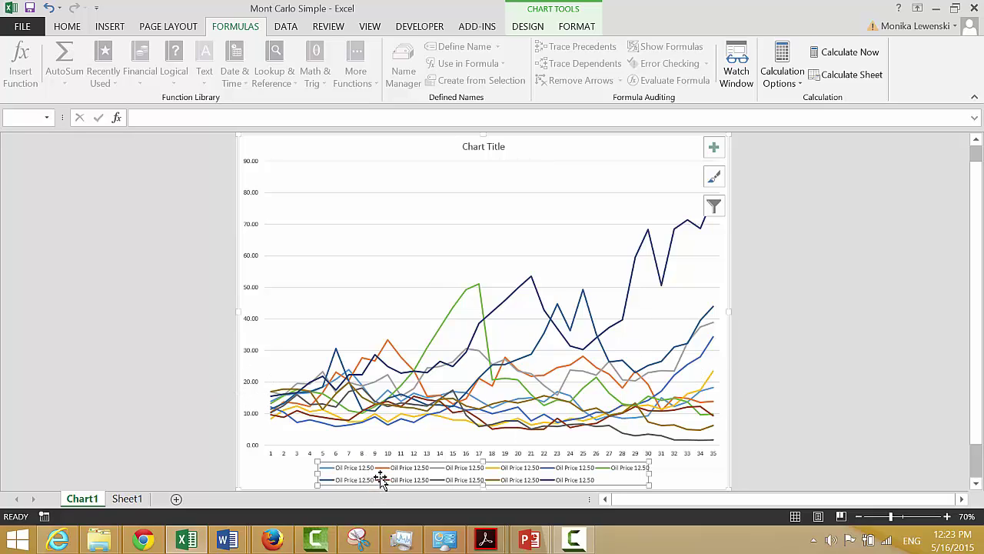
{"action": "key", "text": "Delete"}
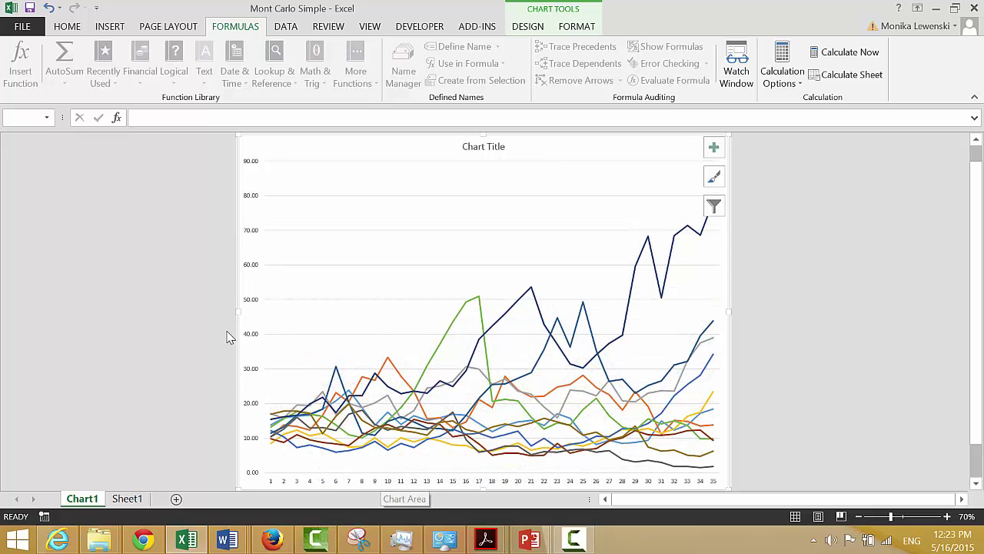
{"action": "left_click", "coordinate": [254, 308]}
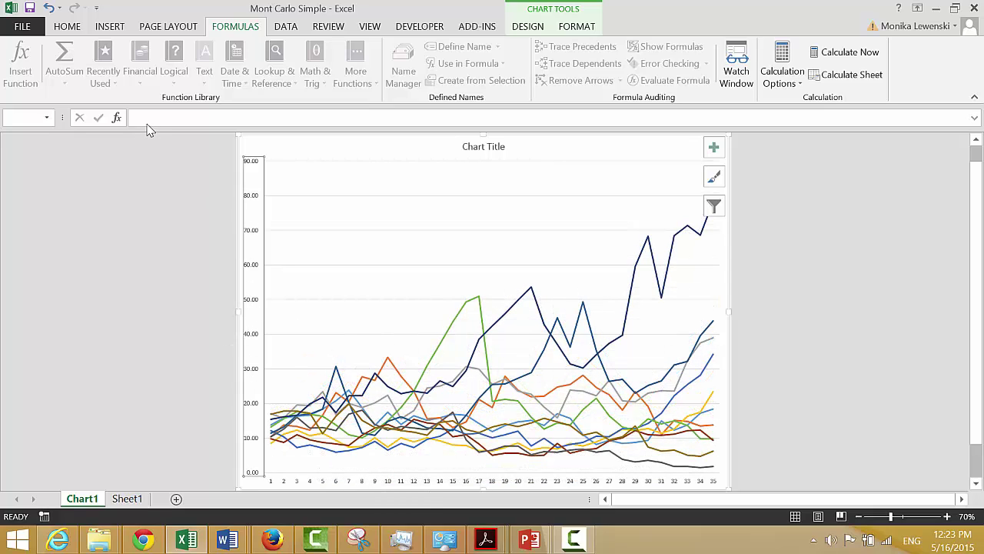
{"action": "left_click", "coordinate": [67, 28]}
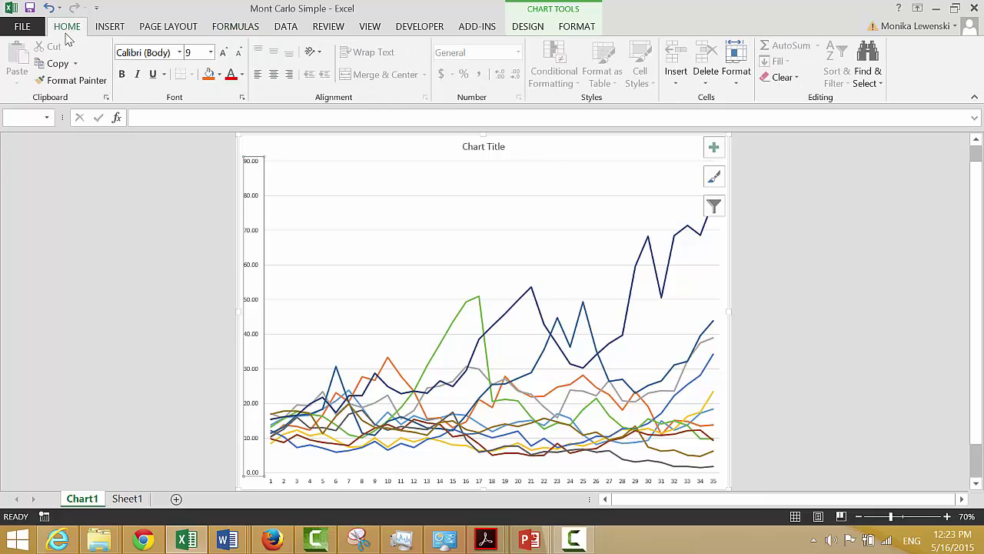
{"action": "left_click", "coordinate": [211, 52]}
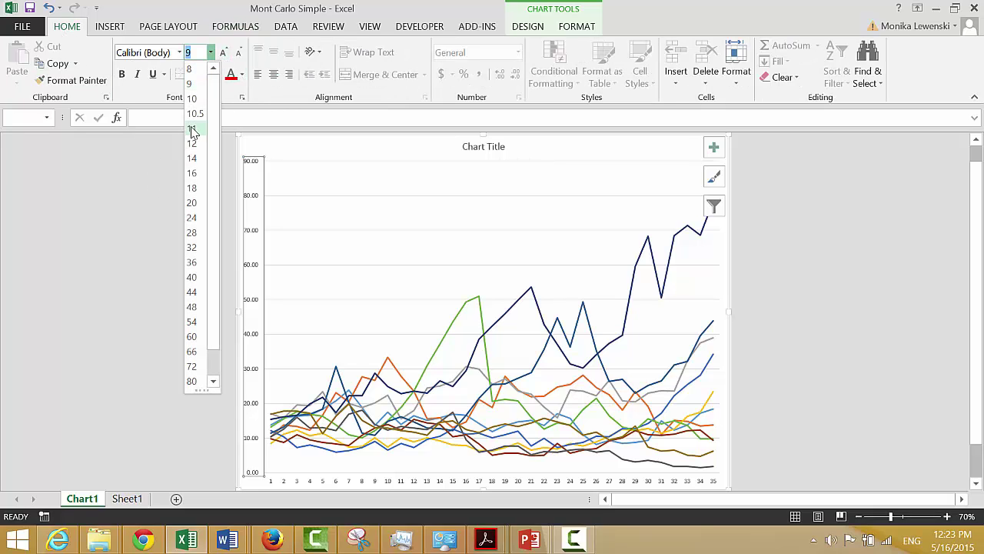
{"action": "left_click", "coordinate": [192, 188]}
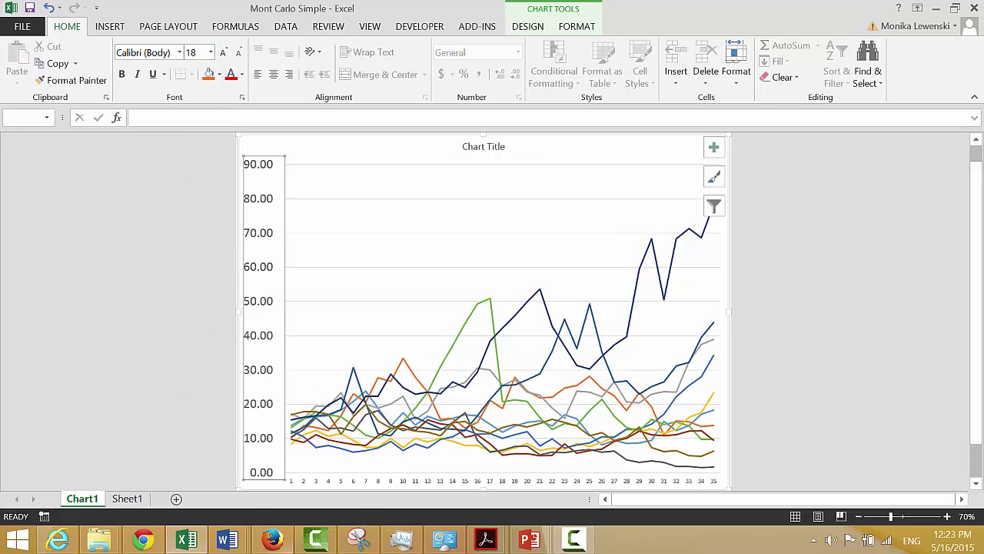
- Set the period labels on the chart's horizontal axis to font size 14
{"action": "left_click", "coordinate": [347, 486]}
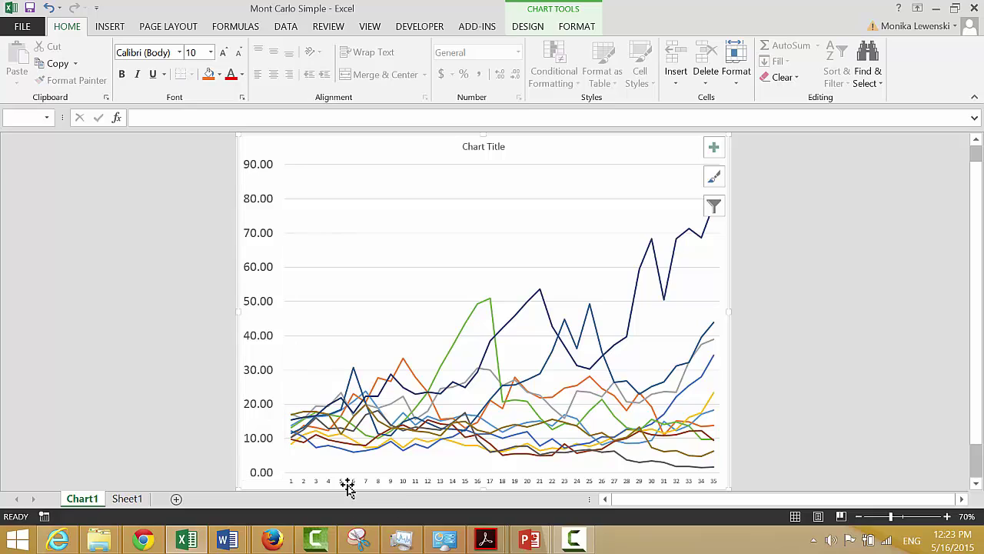
{"action": "left_click", "coordinate": [405, 486]}
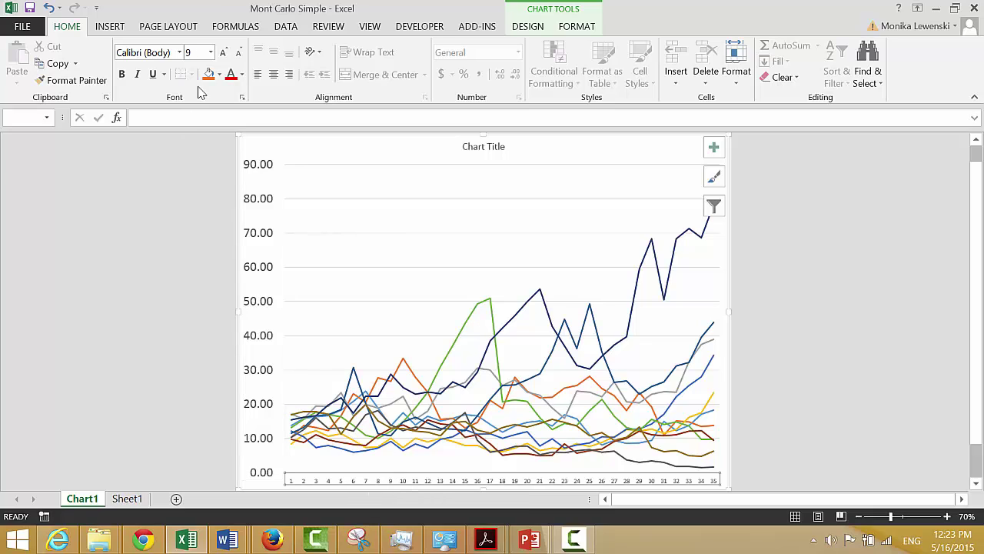
{"action": "left_click", "coordinate": [211, 53]}
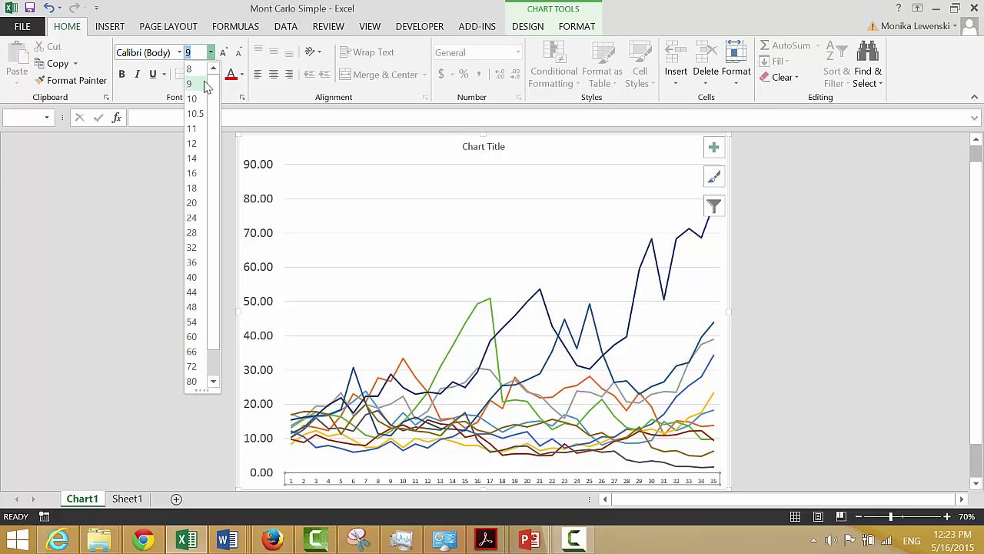
{"action": "left_click", "coordinate": [192, 189]}
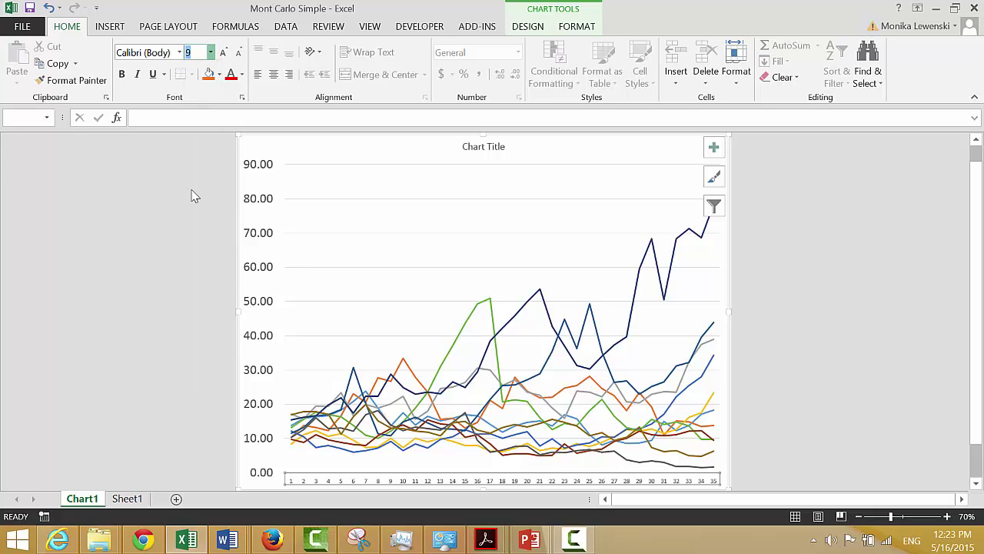
{"action": "left_click", "coordinate": [211, 52]}
{"action": "left_click", "coordinate": [191, 158]}
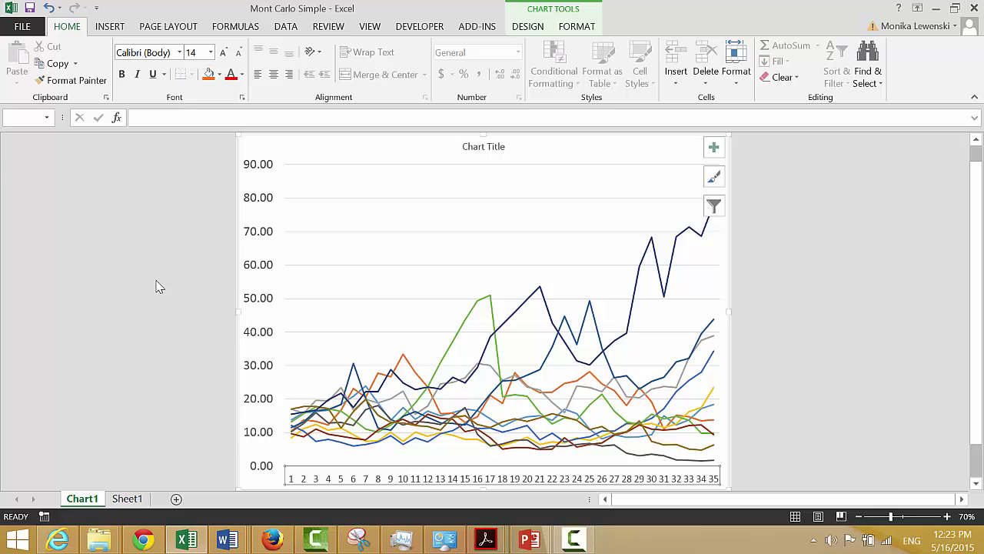
- Change the chart title to "Oil Price Simulations Without Mean Reversion, Minimum or Consideration of Production Cost"
{"action": "left_click", "coordinate": [469, 151]}
{"action": "type", "text": "Oil Price Simulations"}
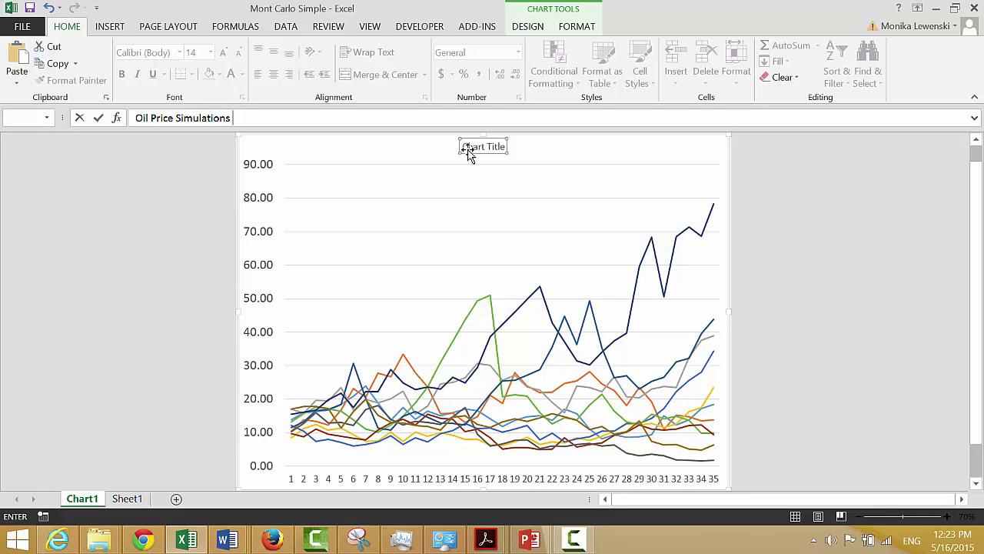
{"action": "type", "text": "tho"}
{"action": "type", "text": "ut MEar"}
{"action": "type", "text": "Rever"}
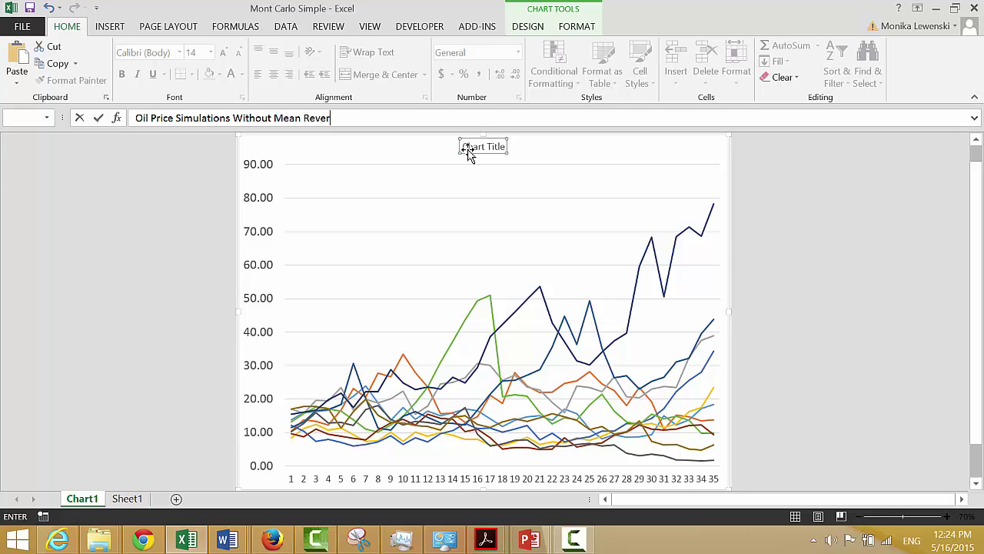
{"action": "type", "text": "sion, Minimum or Consi"}
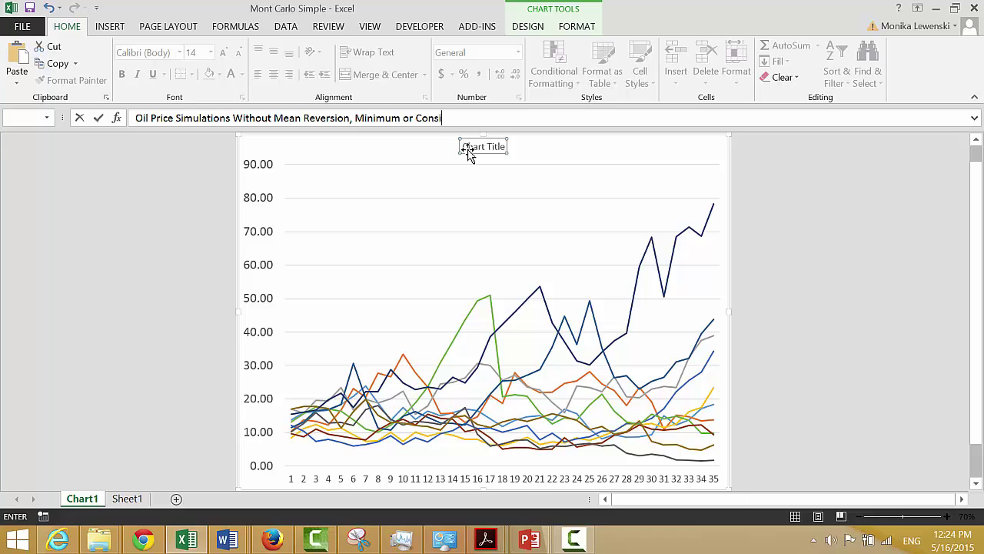
{"action": "type", "text": "deration of Production Cost"}
{"action": "key", "text": "Return"}
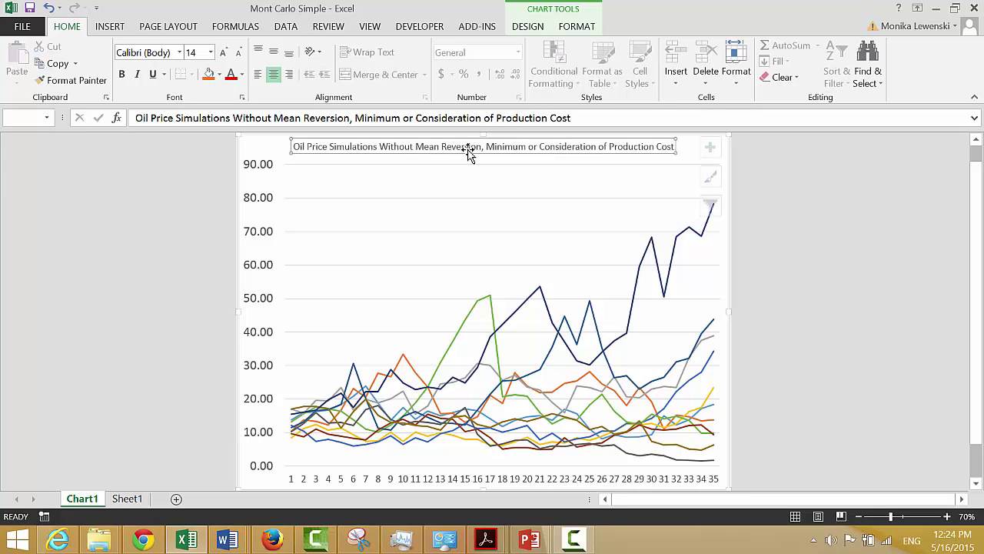
- Format the chart title in bold at font size 24
{"action": "left_click", "coordinate": [211, 52]}
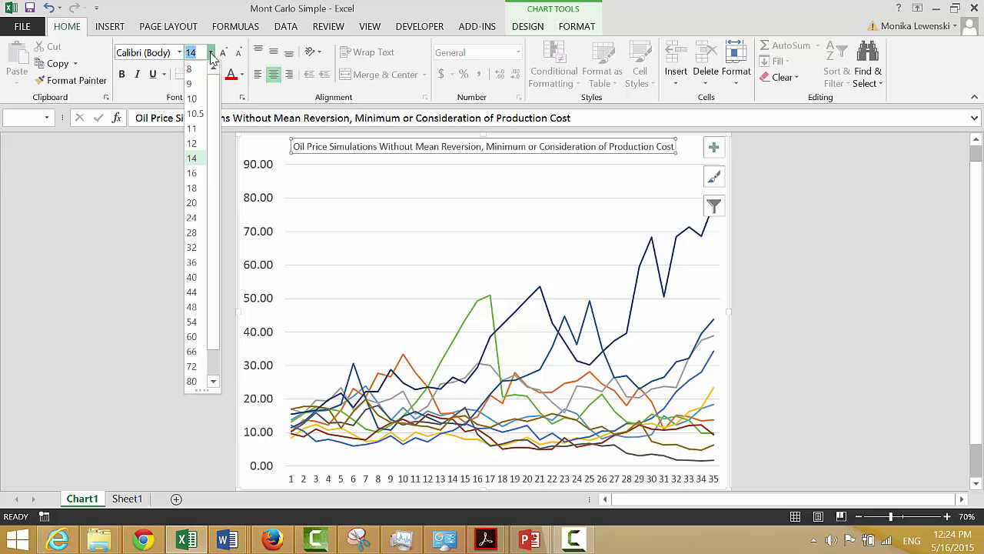
{"action": "left_click", "coordinate": [192, 248]}
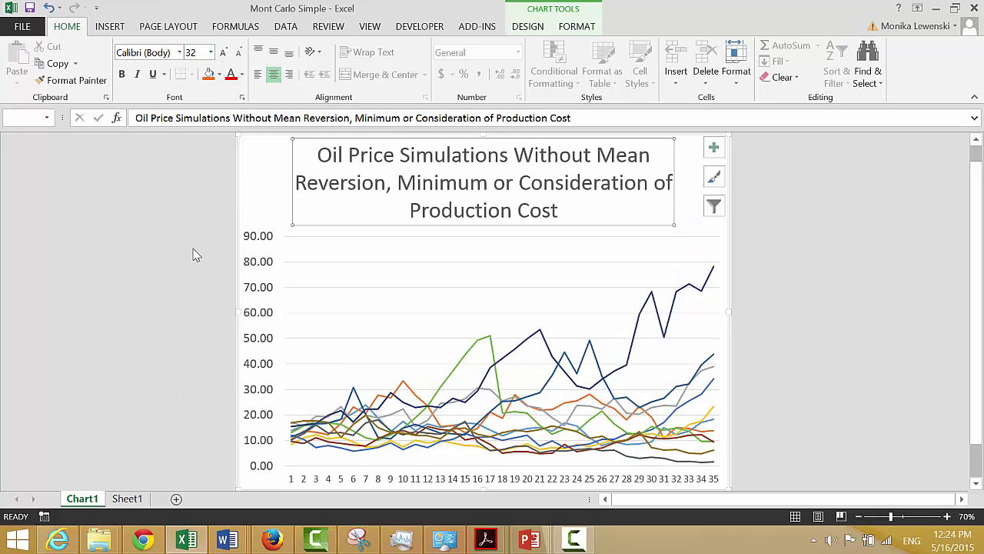
{"action": "left_click", "coordinate": [211, 52]}
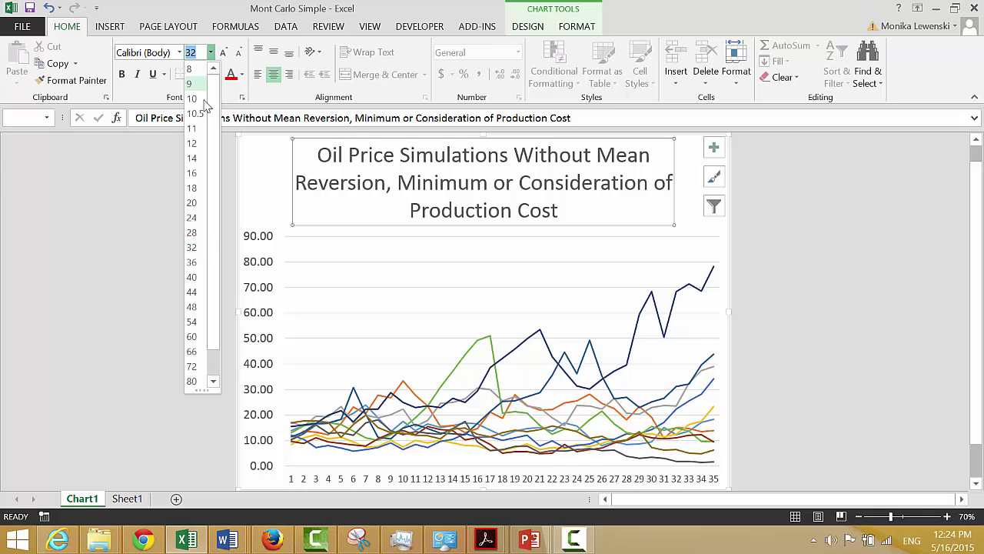
{"action": "left_click", "coordinate": [193, 202]}
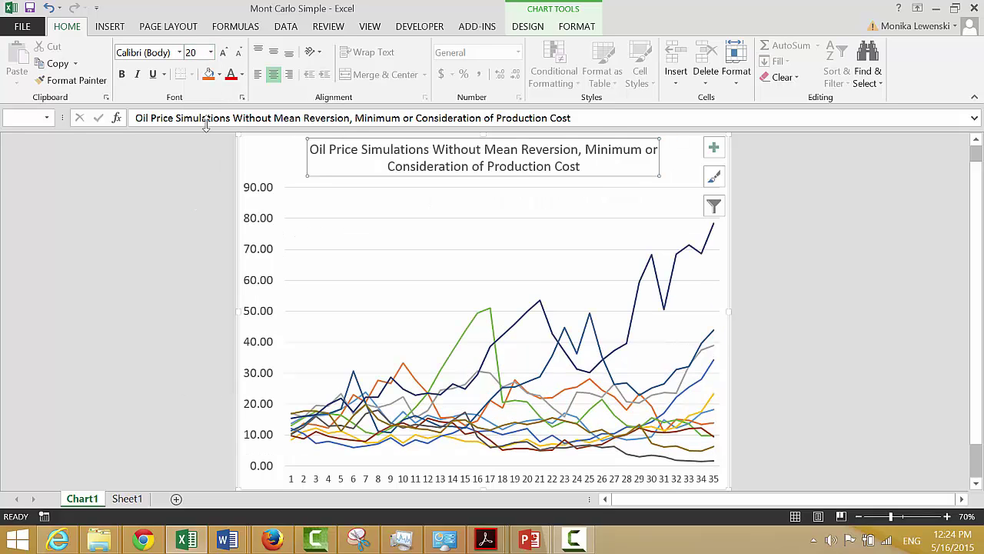
{"action": "left_click", "coordinate": [210, 53]}
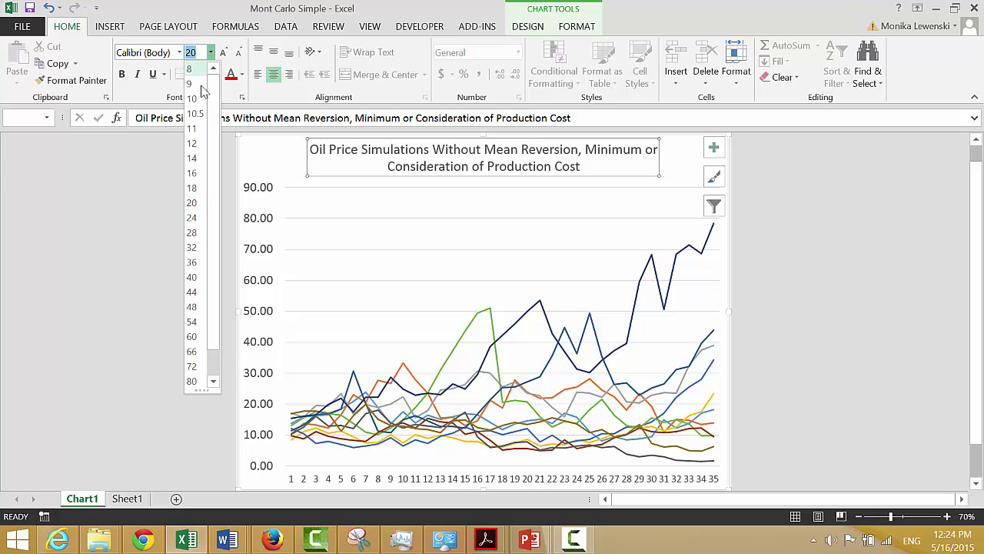
{"action": "left_click", "coordinate": [195, 225]}
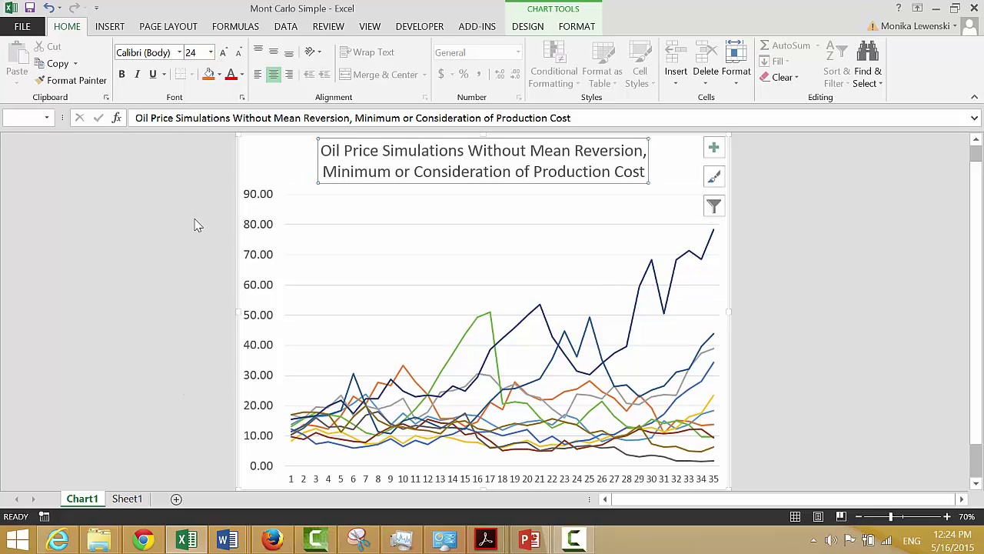
{"action": "key", "text": "ctrl+b"}
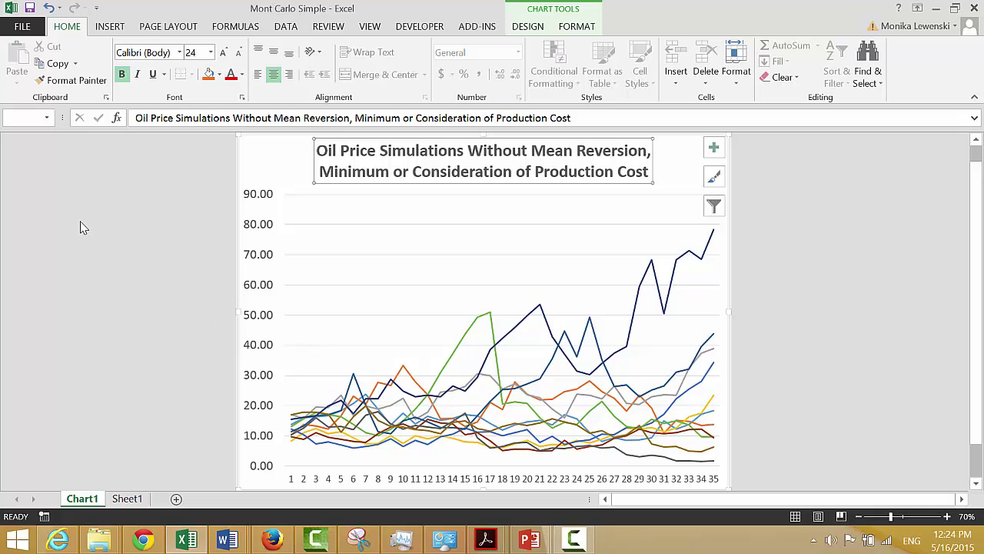
- Deselect the chart and recalculate the simulation once to view a new set of price paths
{"action": "left_click", "coordinate": [107, 226]}
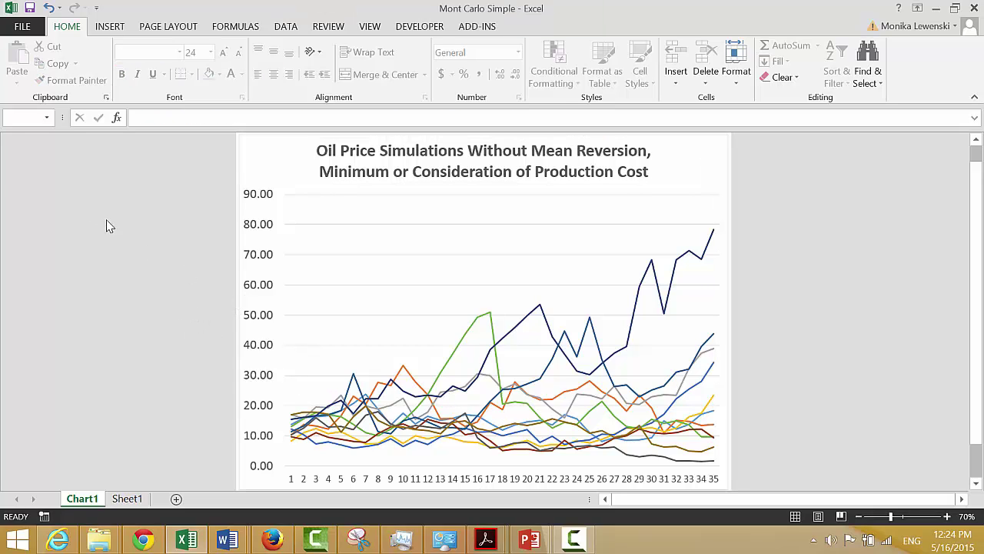
{"action": "key", "text": "F9"}
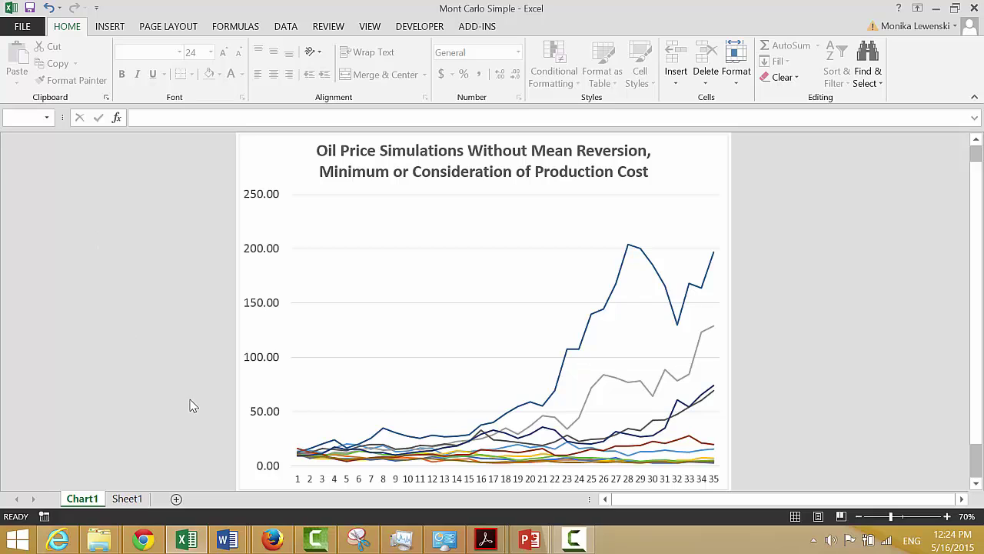
{"action": "left_click", "coordinate": [565, 536]}
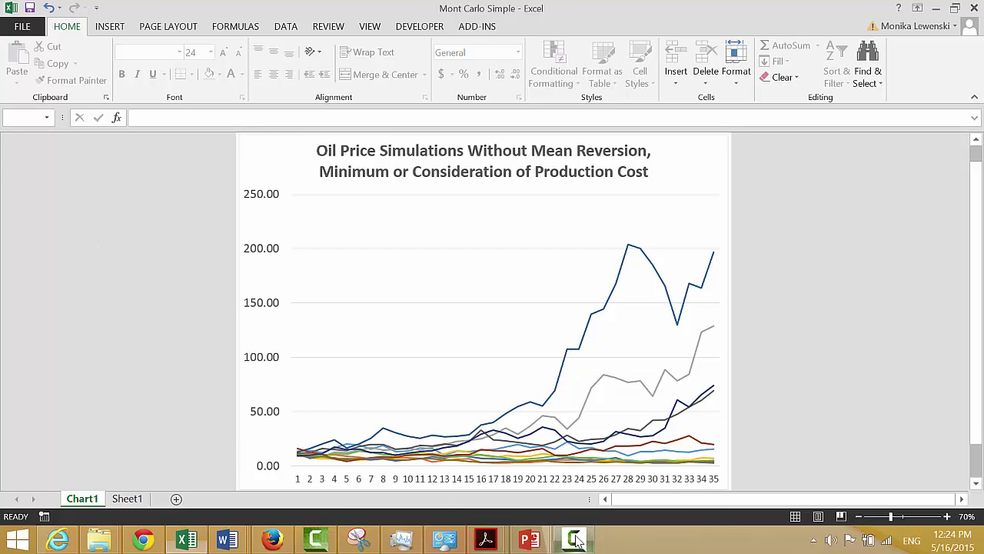